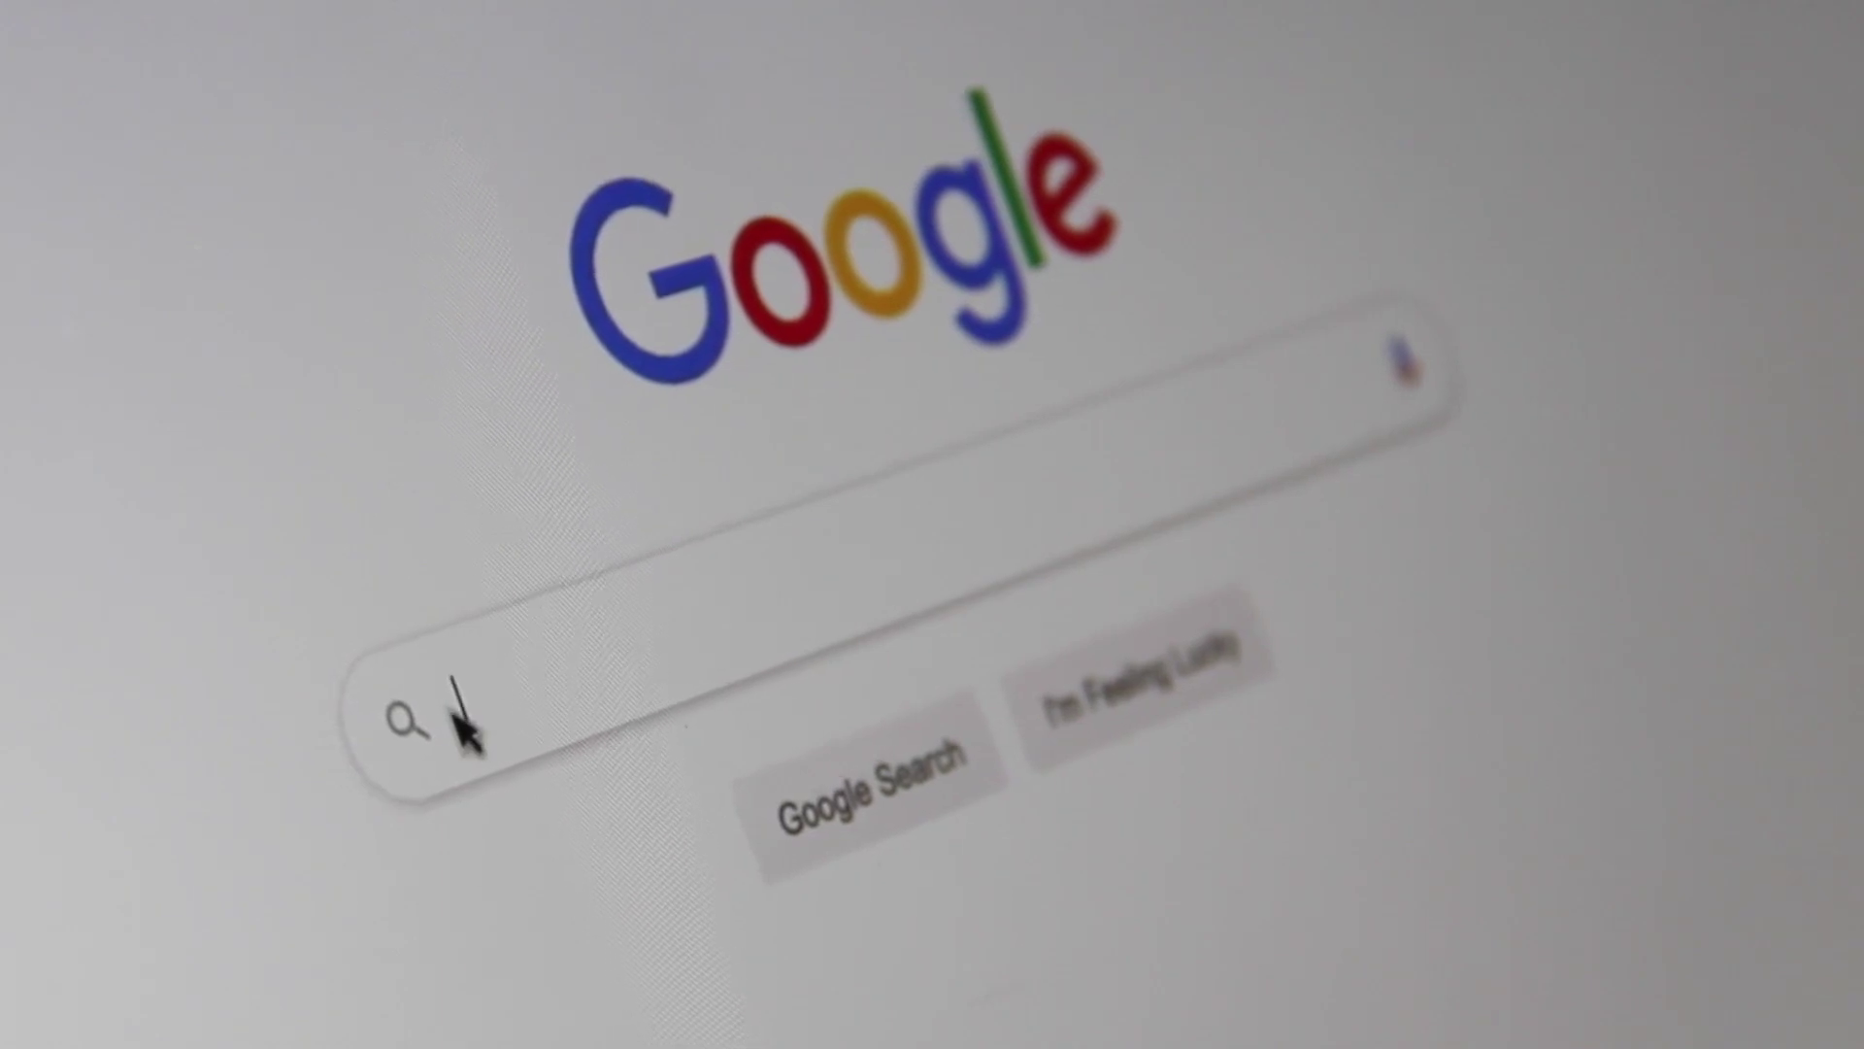
Type 'Search Engine Opti' into the Google search box.
{"action": "type", "text": "Search E"}
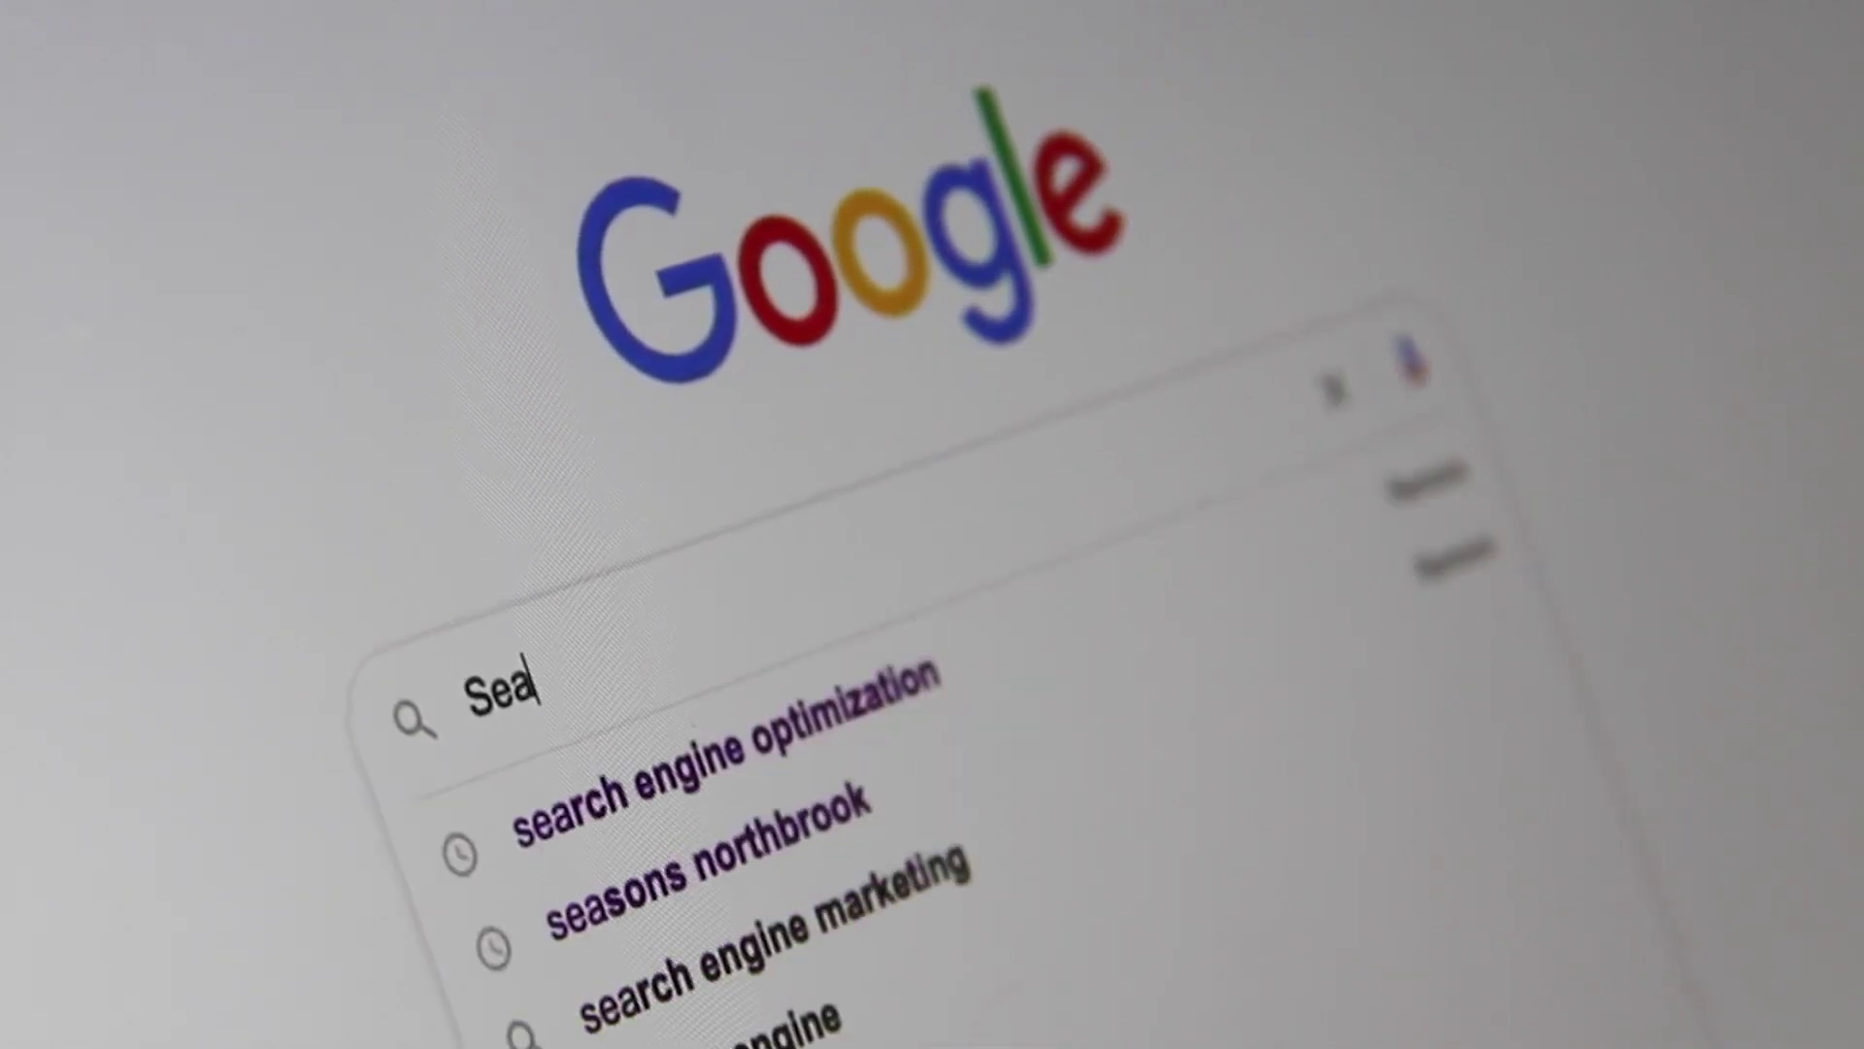
{"action": "type", "text": "ngine Opti"}
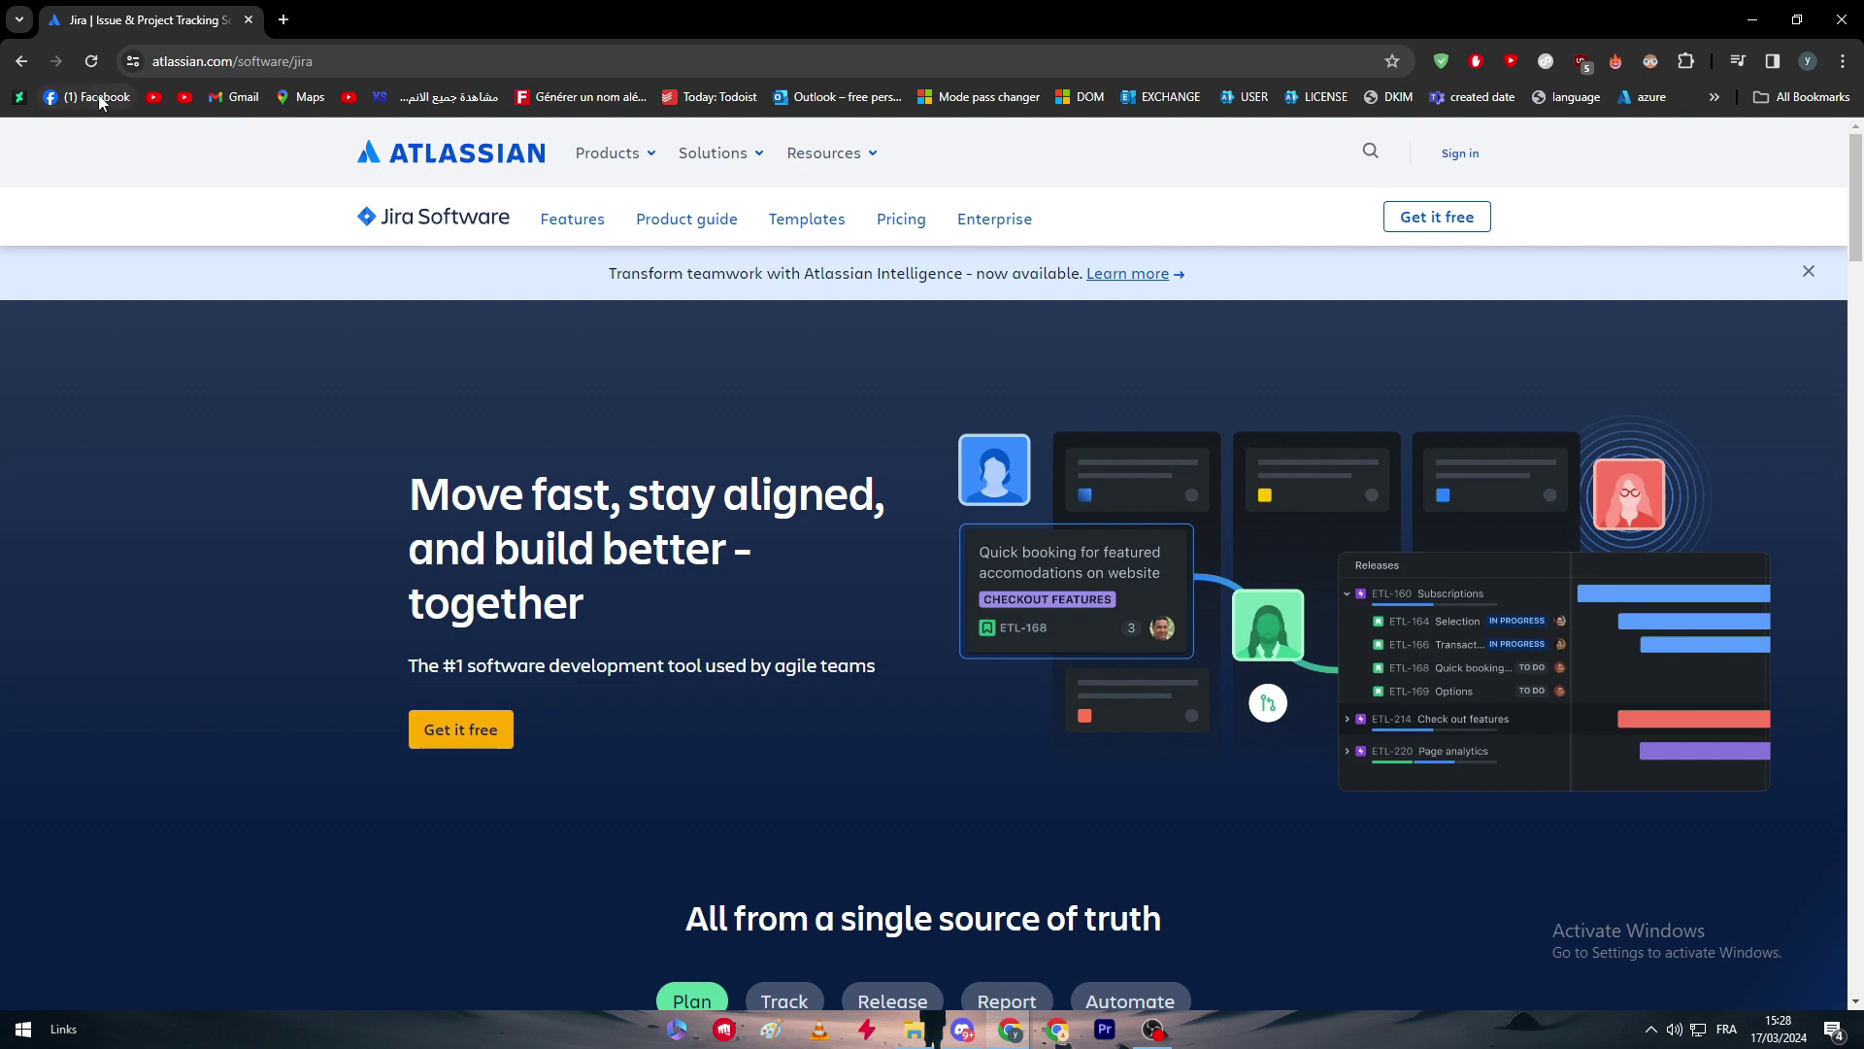
Reopen the Atlassian Jira page from the results and sign in with the first Google account.
{"action": "left_click", "coordinate": [22, 60]}
{"action": "scroll", "coordinate": [194, 279], "scroll_direction": "down", "scroll_amount": 1}
{"action": "scroll", "coordinate": [226, 269], "scroll_direction": "up", "scroll_amount": 1}
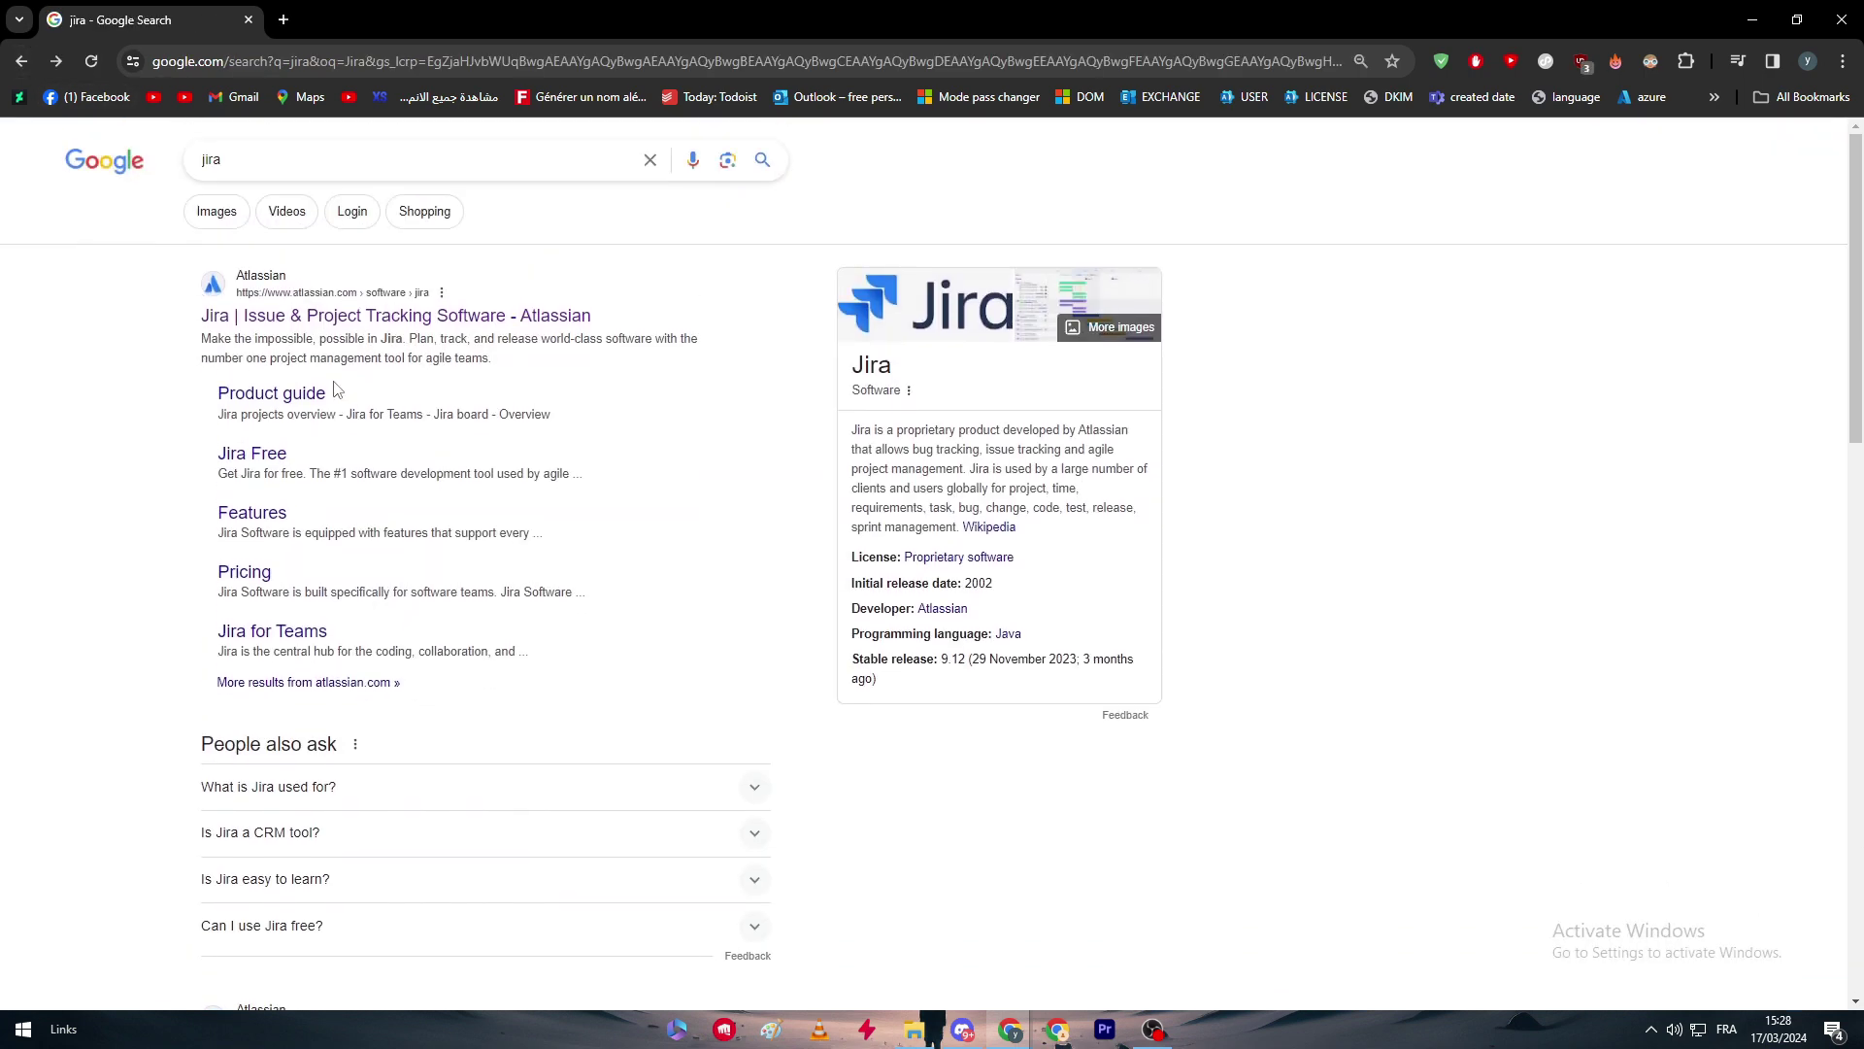
{"action": "left_click", "coordinate": [309, 319]}
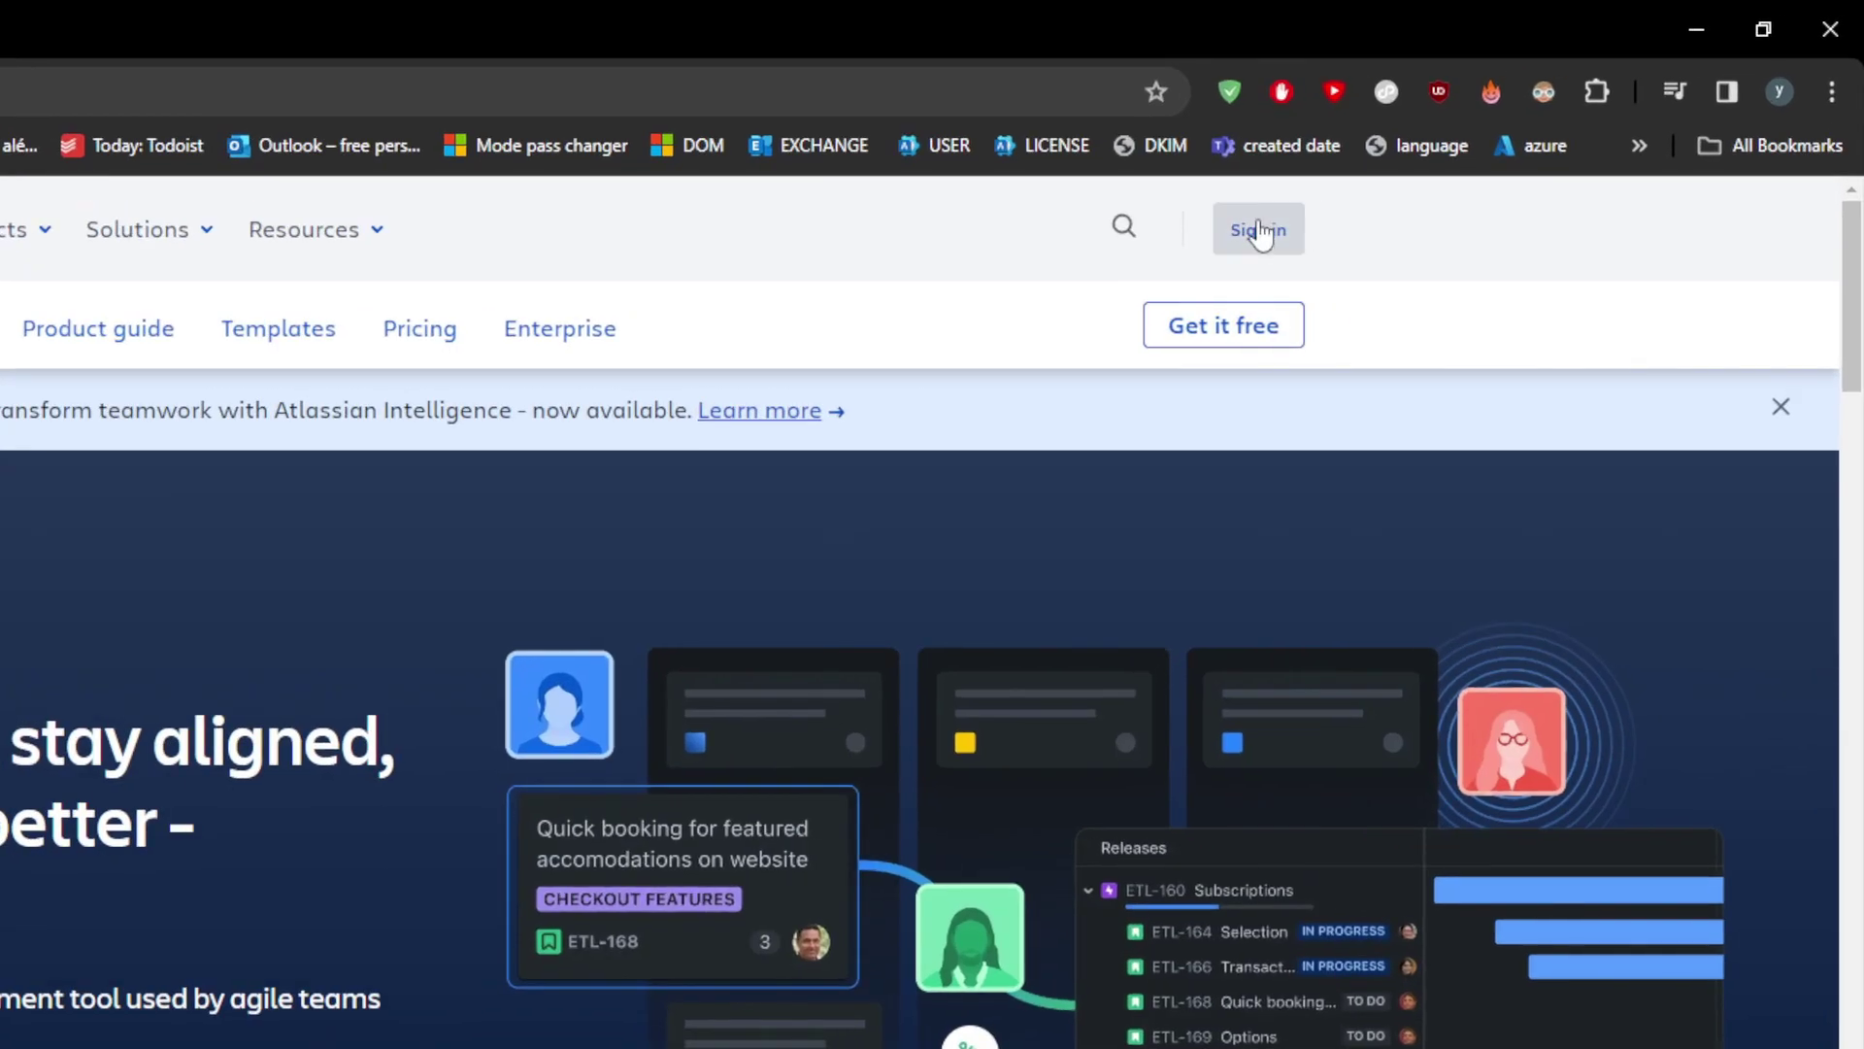
{"action": "left_click", "coordinate": [1460, 153]}
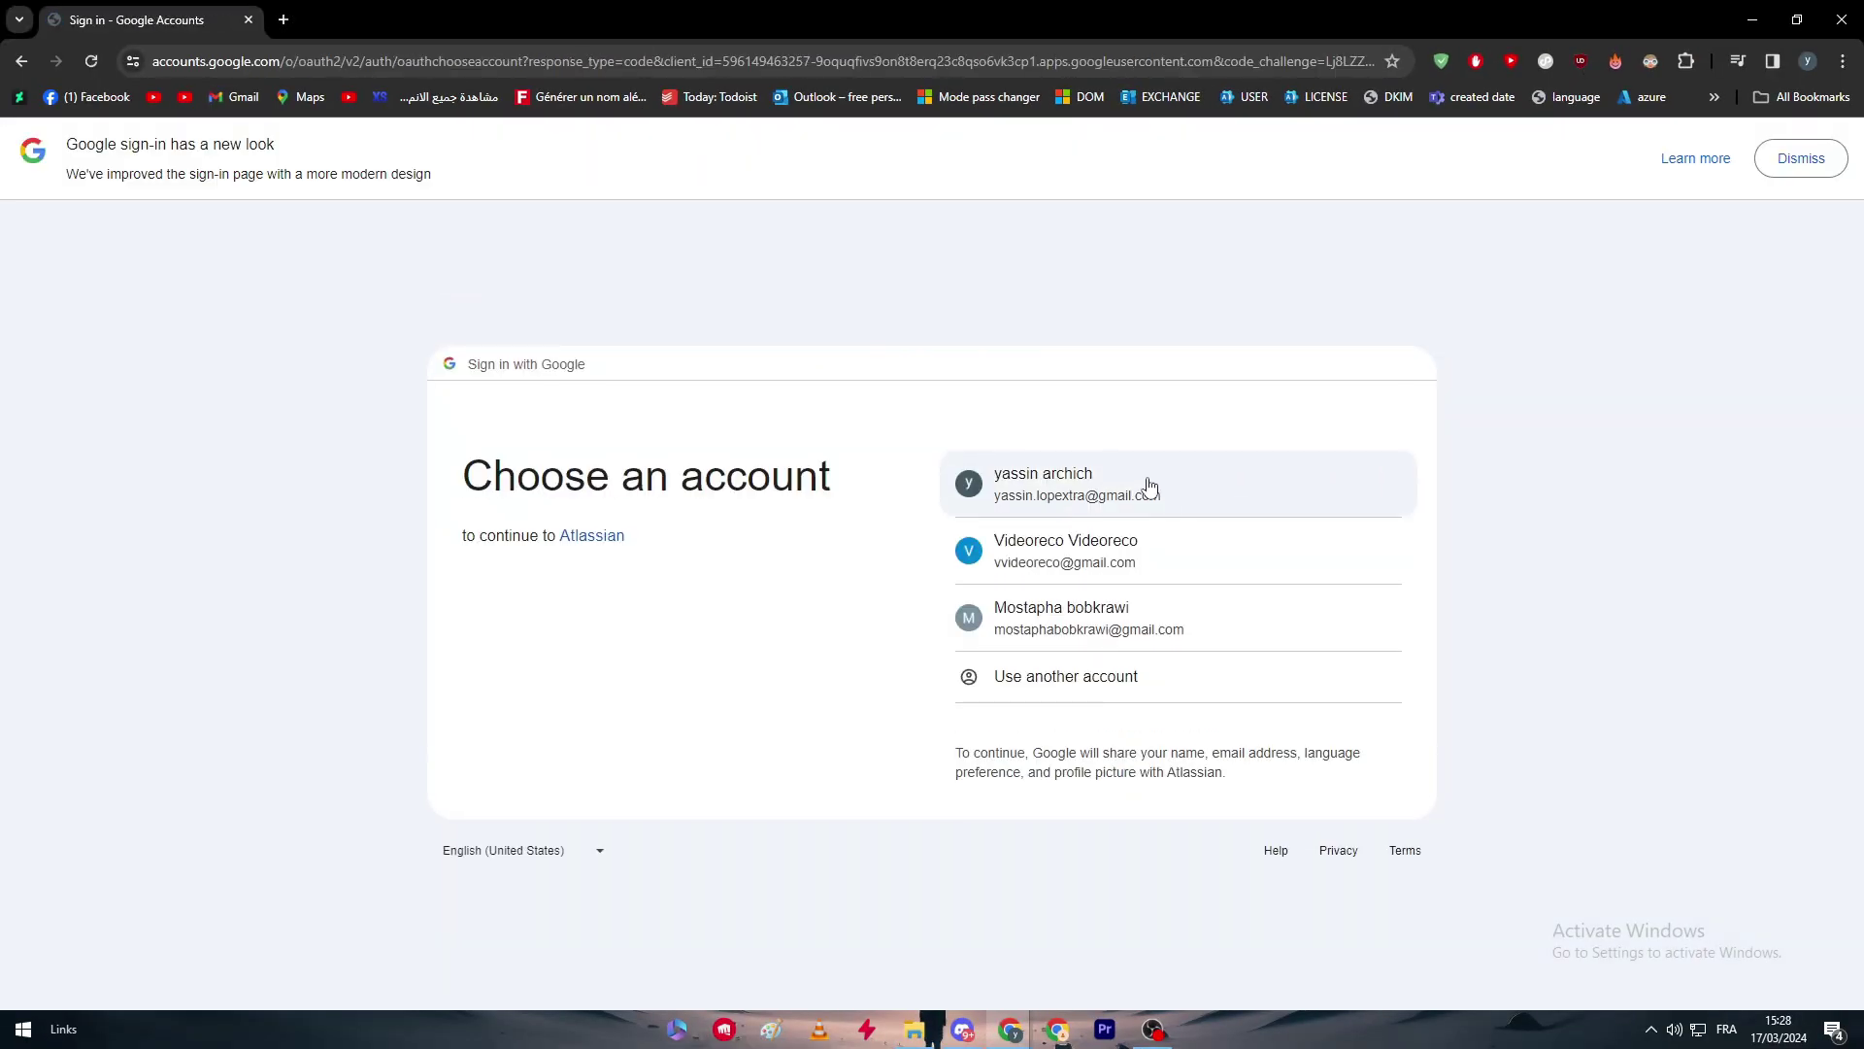
{"action": "left_click", "coordinate": [1144, 486]}
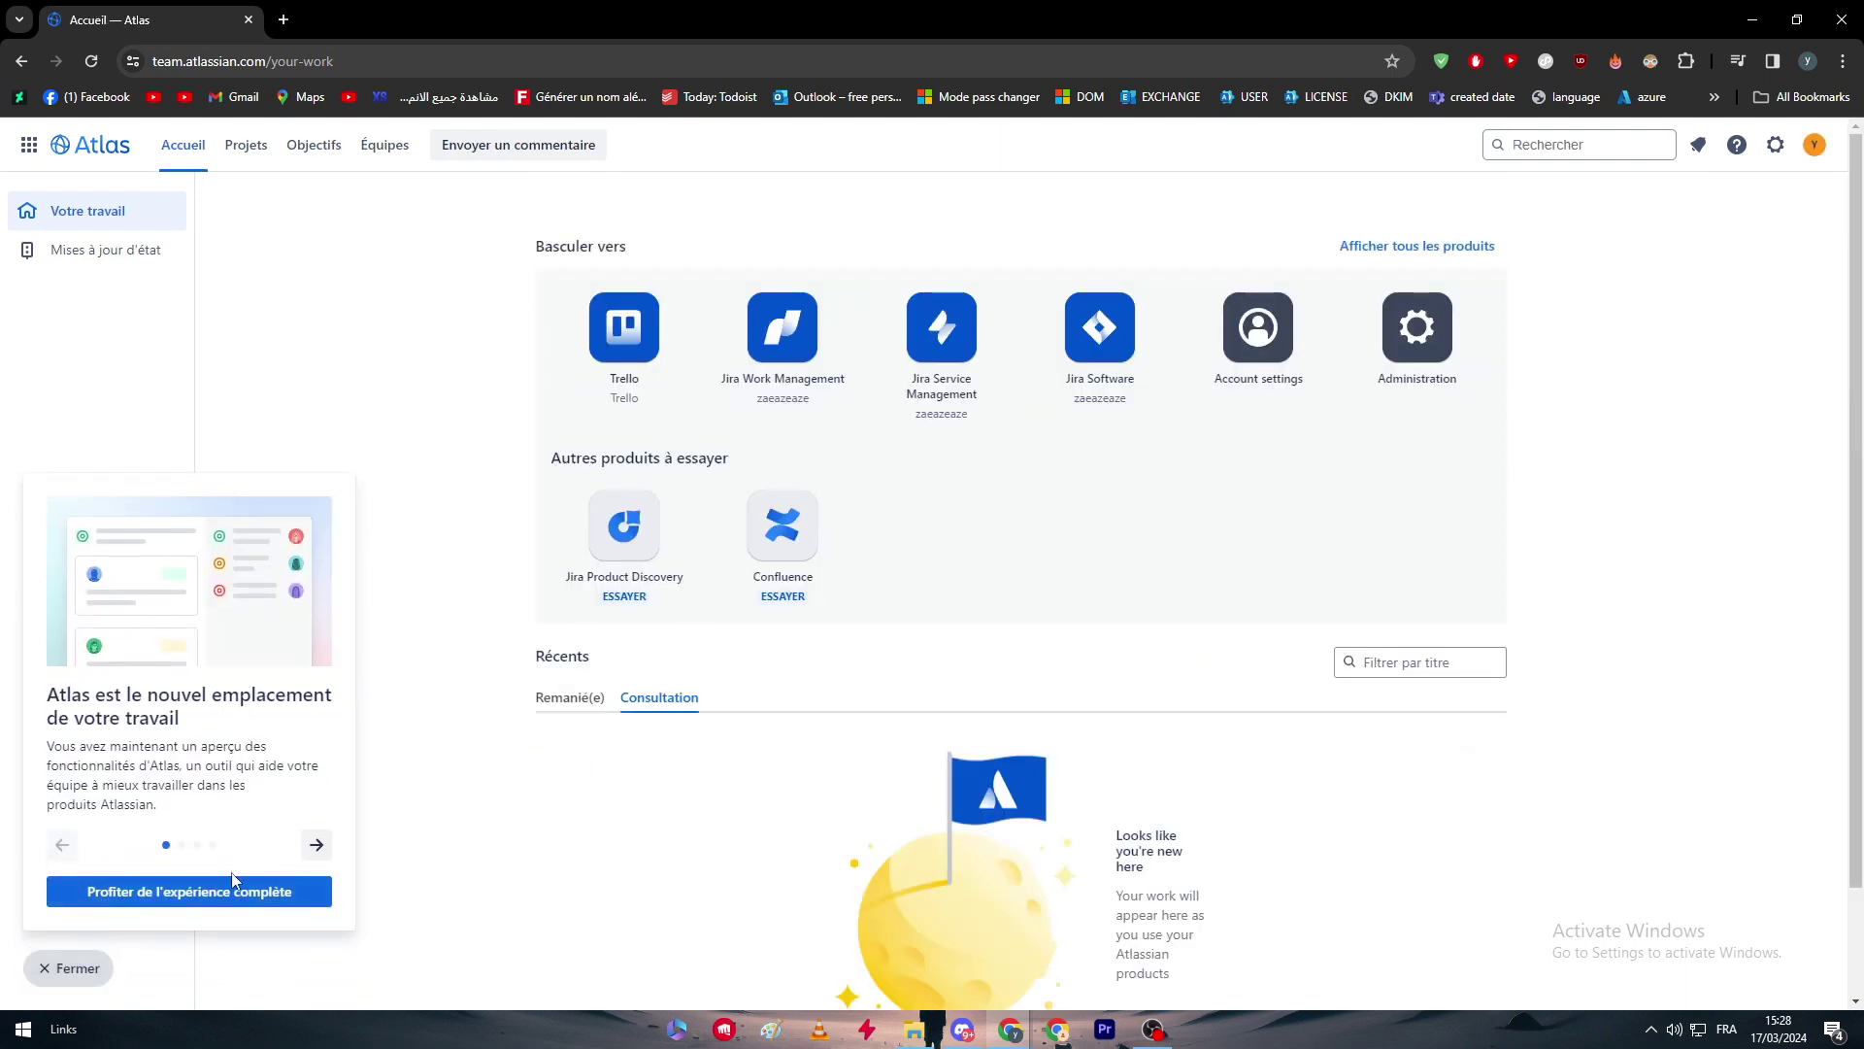
Close the Atlas introduction card and translate the page into English.
{"action": "left_click", "coordinate": [261, 363]}
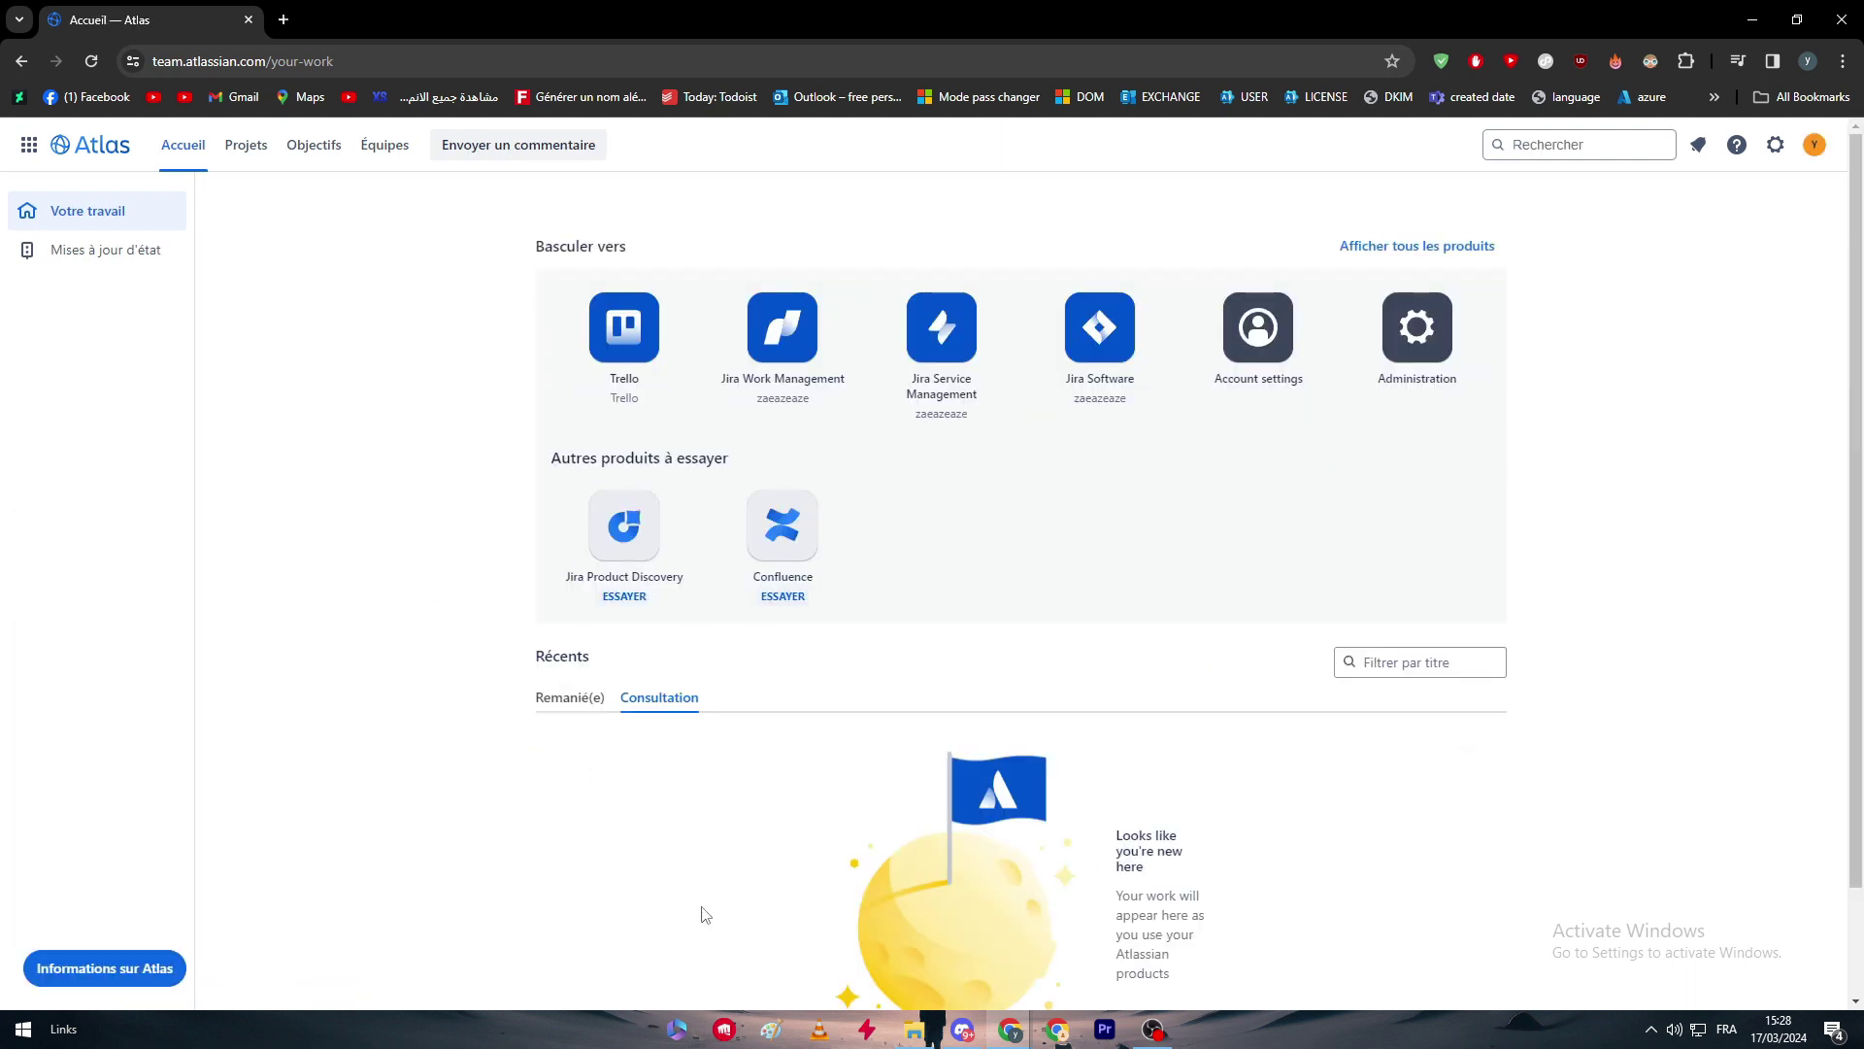
{"action": "right_click", "coordinate": [338, 377]}
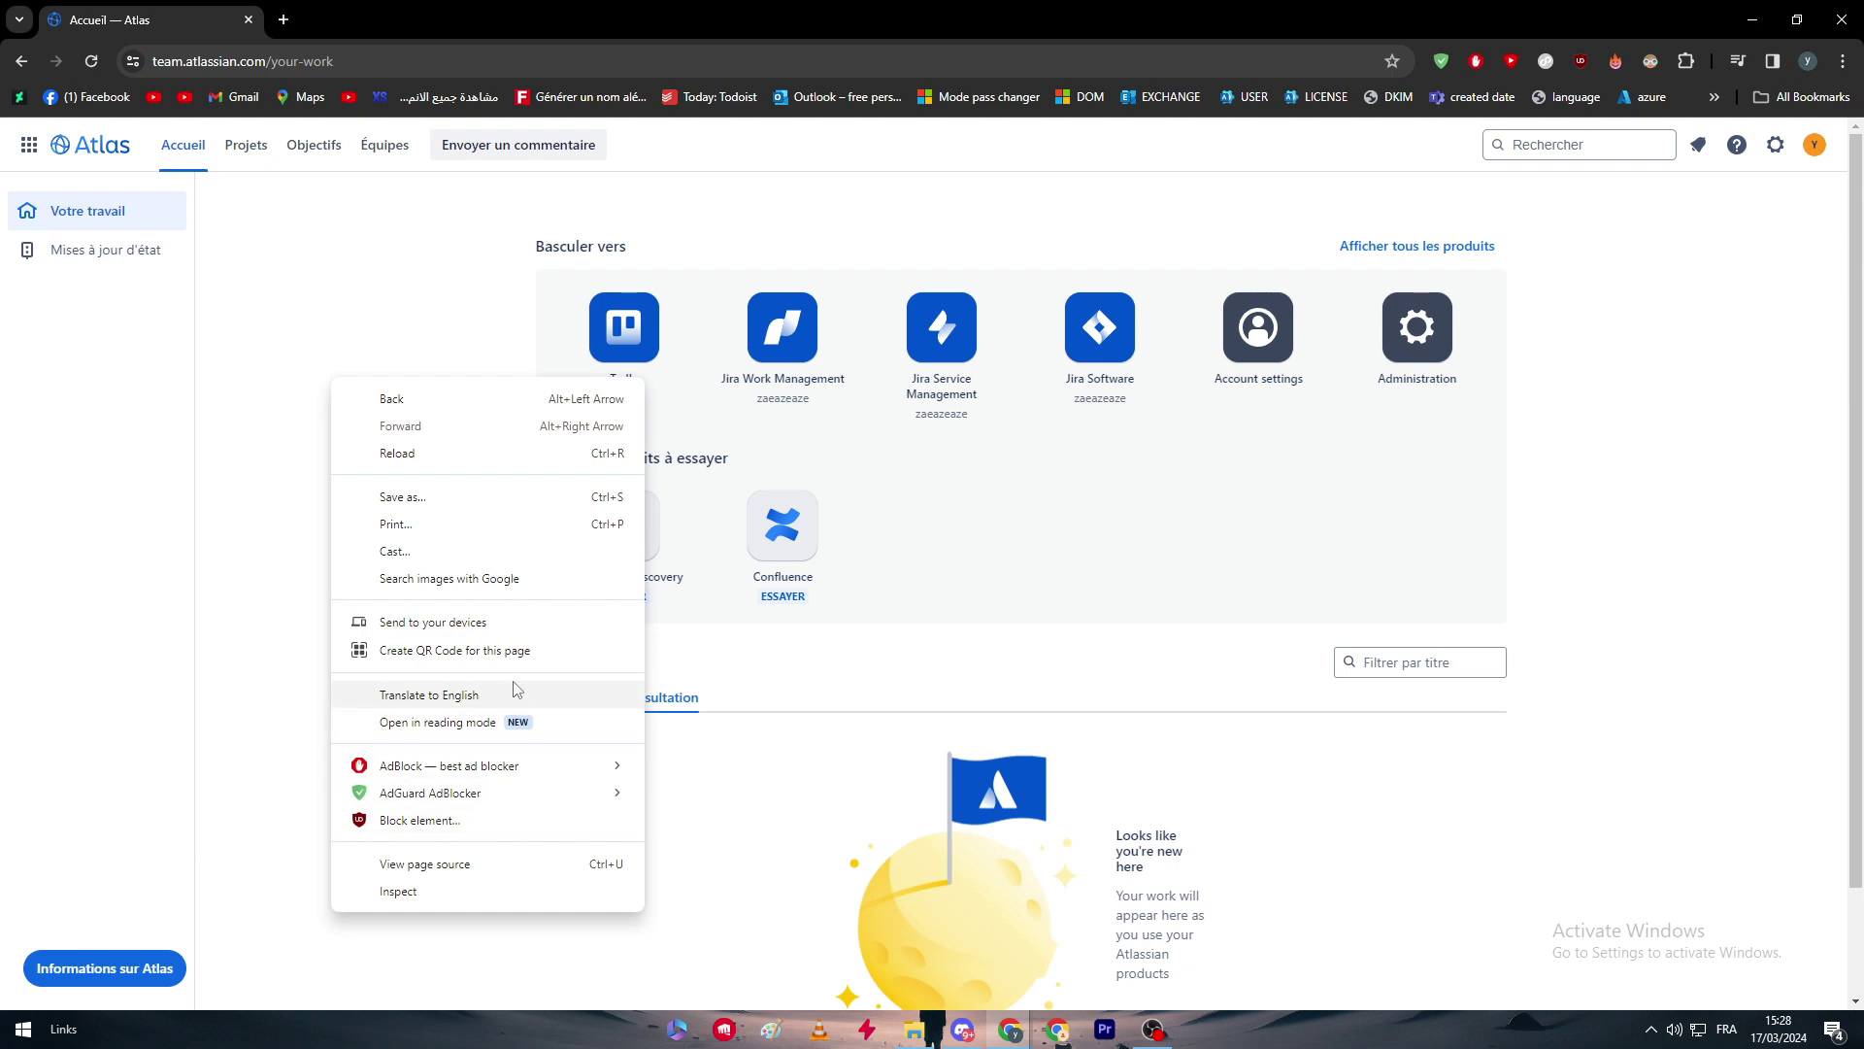
{"action": "left_click", "coordinate": [408, 692]}
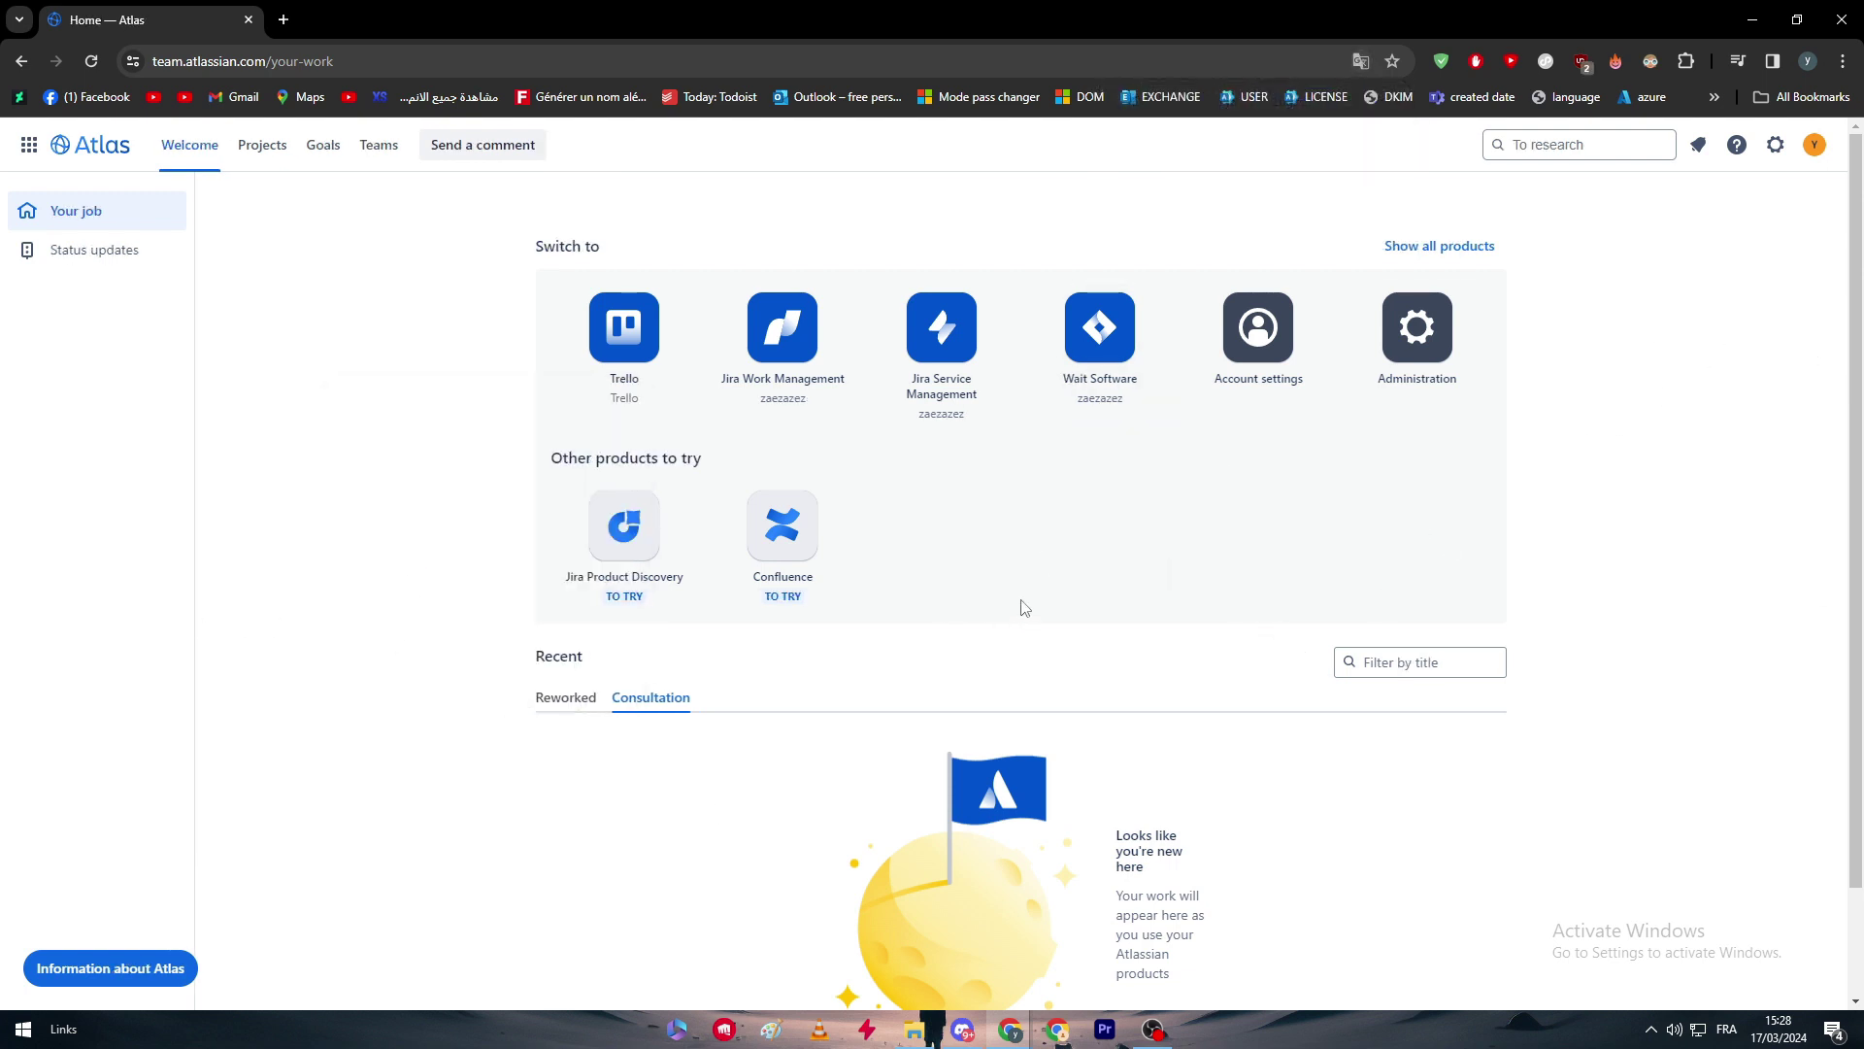
Browse the Atlassian settings list and the account profile menu, then close them.
{"action": "left_click", "coordinate": [1777, 145]}
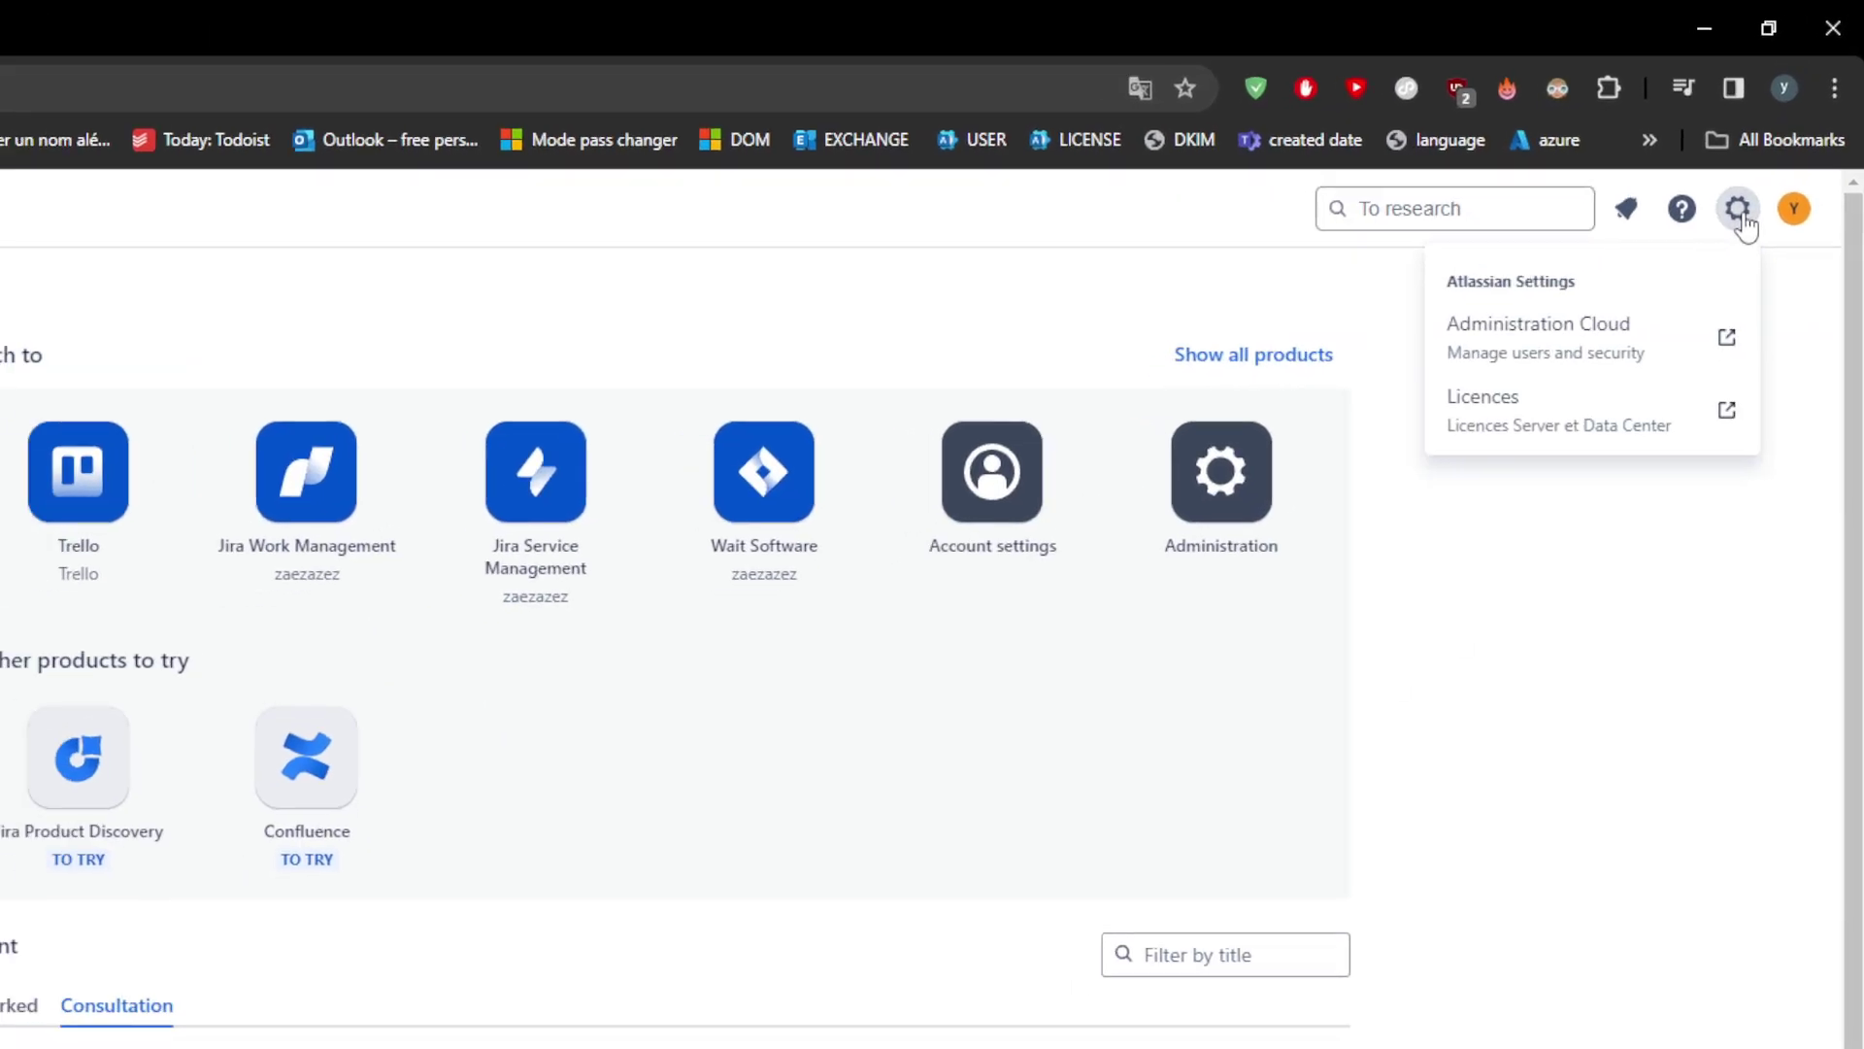
{"action": "left_click", "coordinate": [1790, 217]}
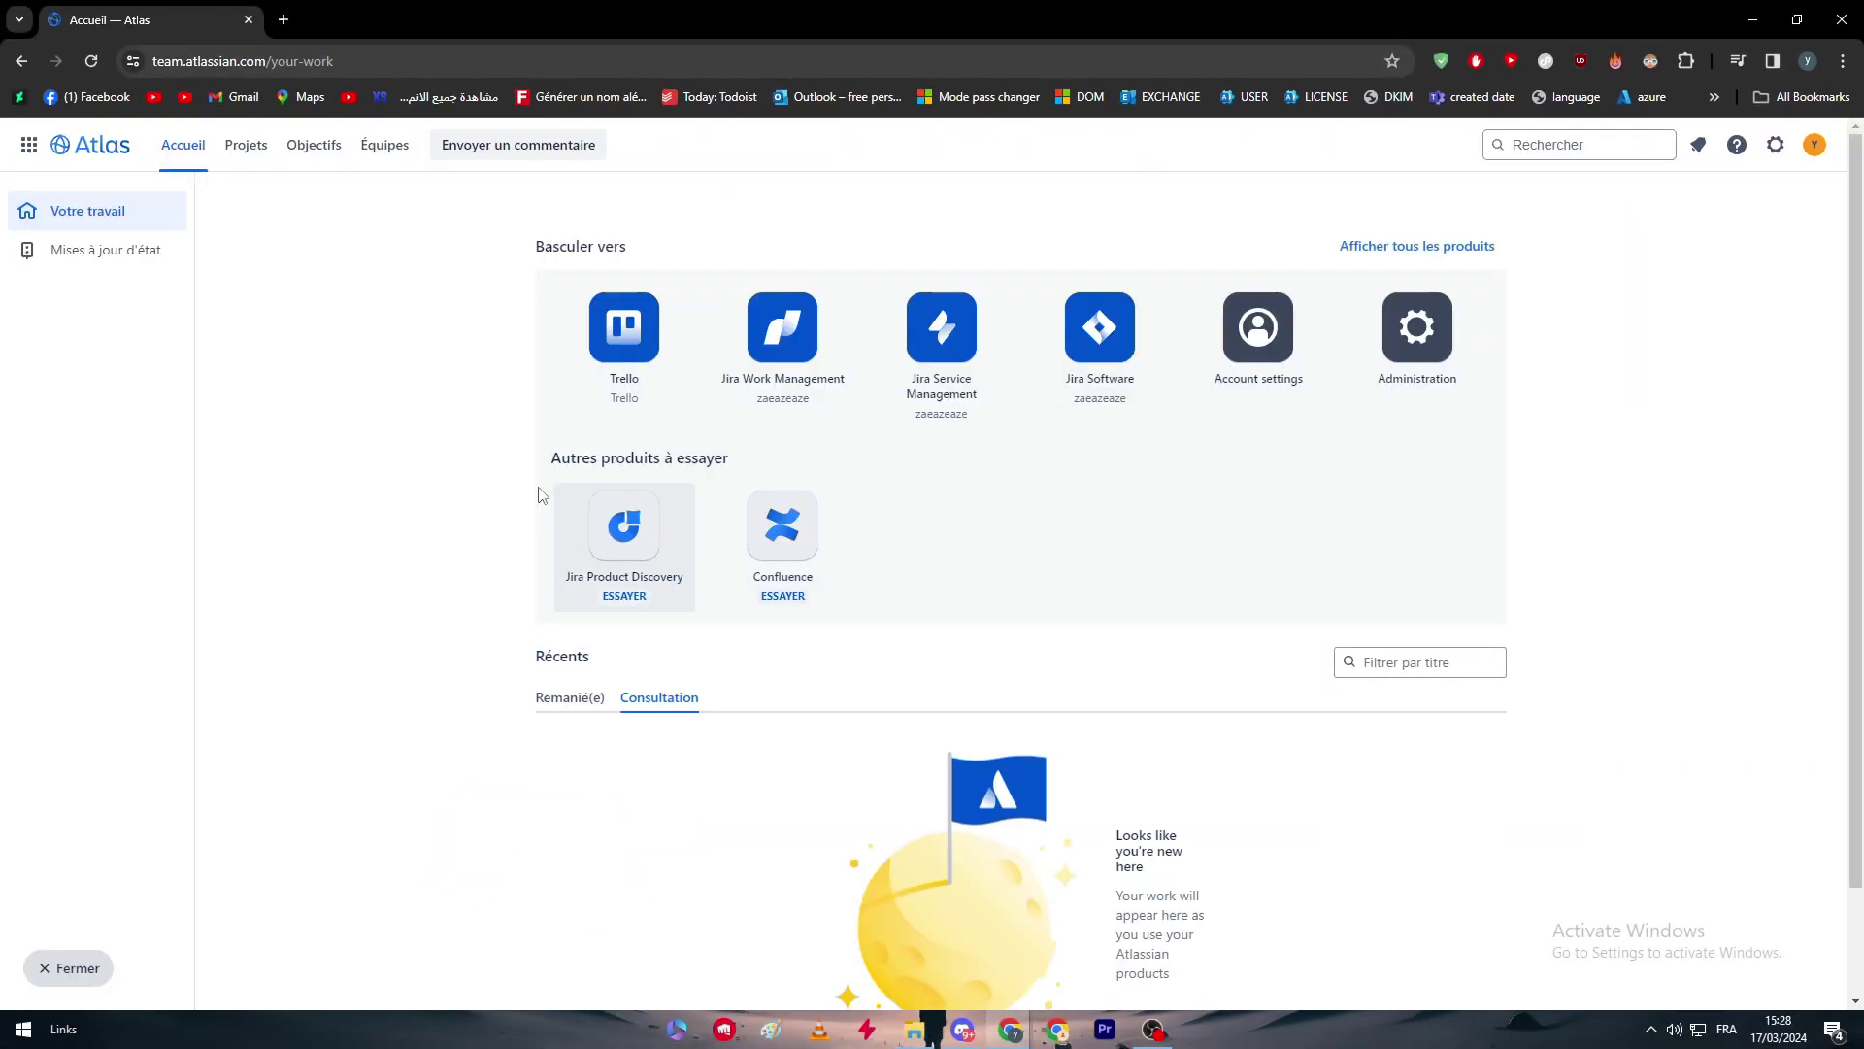
{"action": "scroll", "coordinate": [1577, 867], "scroll_direction": "down", "scroll_amount": 1}
{"action": "scroll", "coordinate": [1398, 654], "scroll_direction": "up", "scroll_amount": 1}
{"action": "left_click", "coordinate": [1815, 145]}
Open Account settings and translate the French profile page into English.
{"action": "left_click", "coordinate": [1259, 340]}
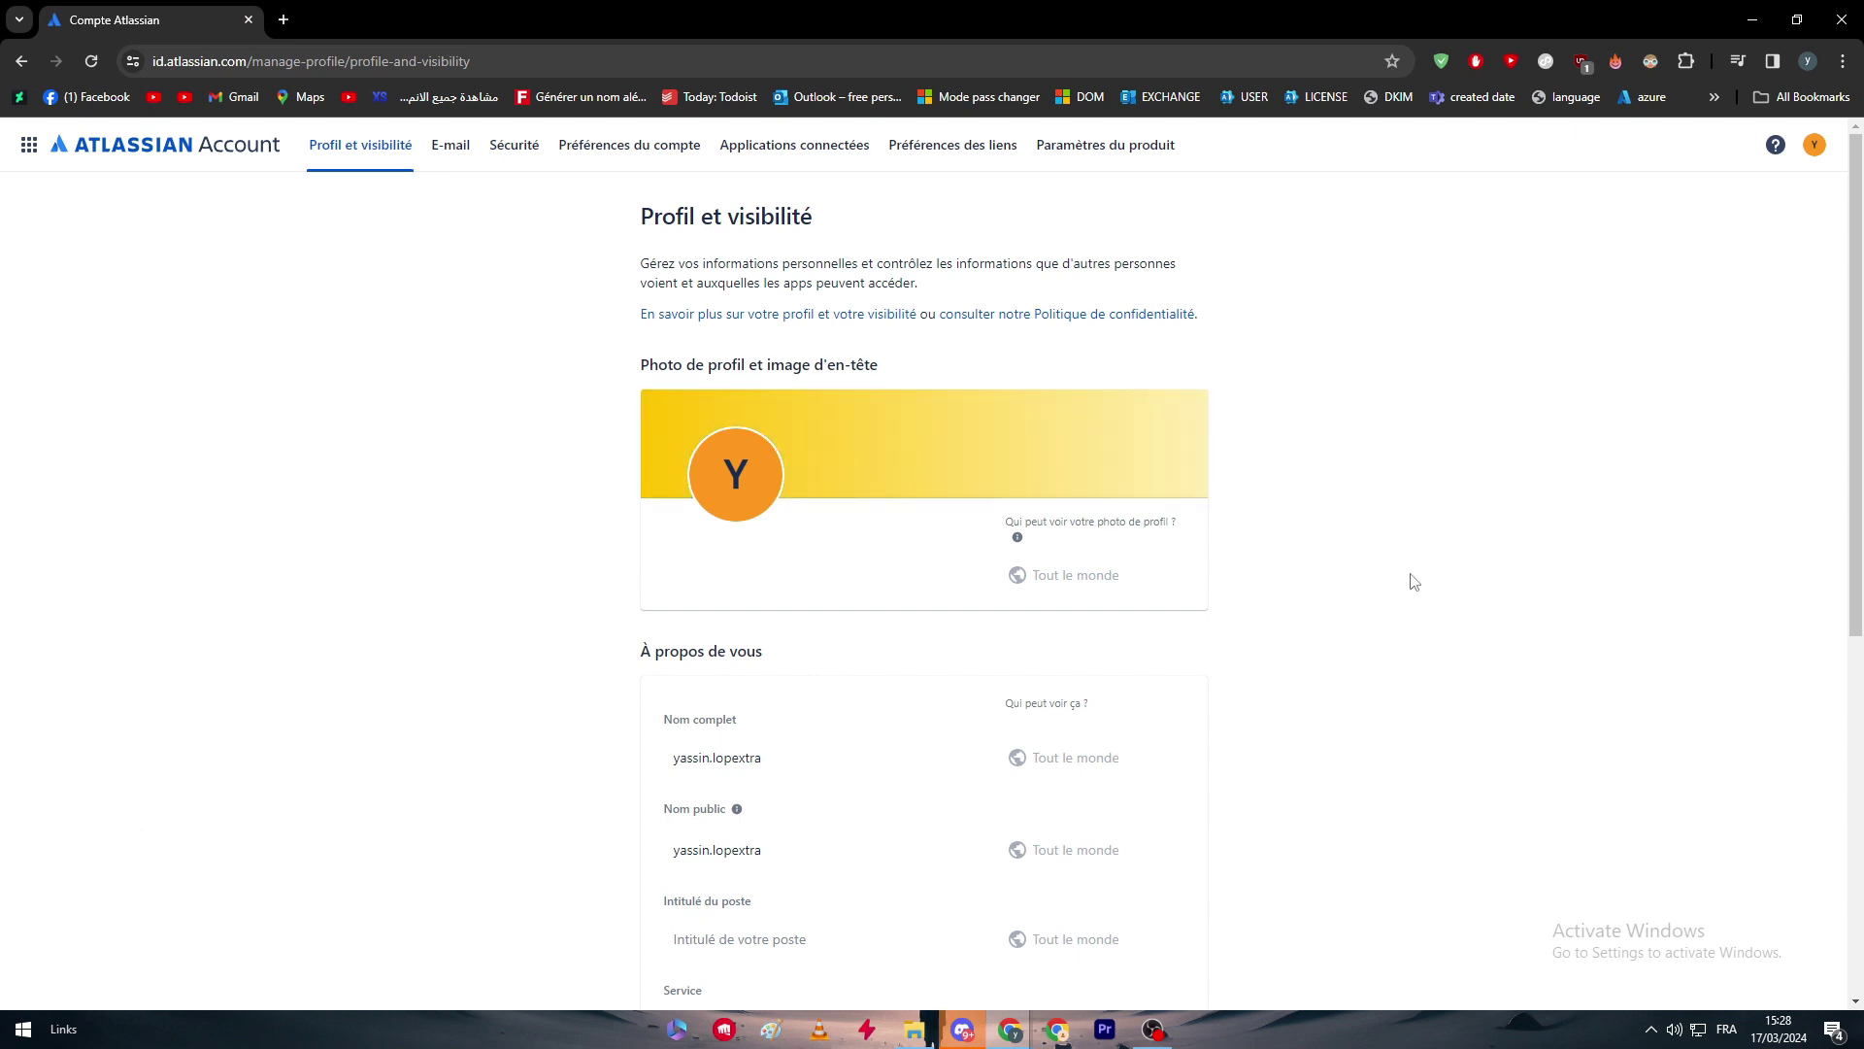
{"action": "scroll", "coordinate": [1313, 525], "scroll_direction": "down", "scroll_amount": 1}
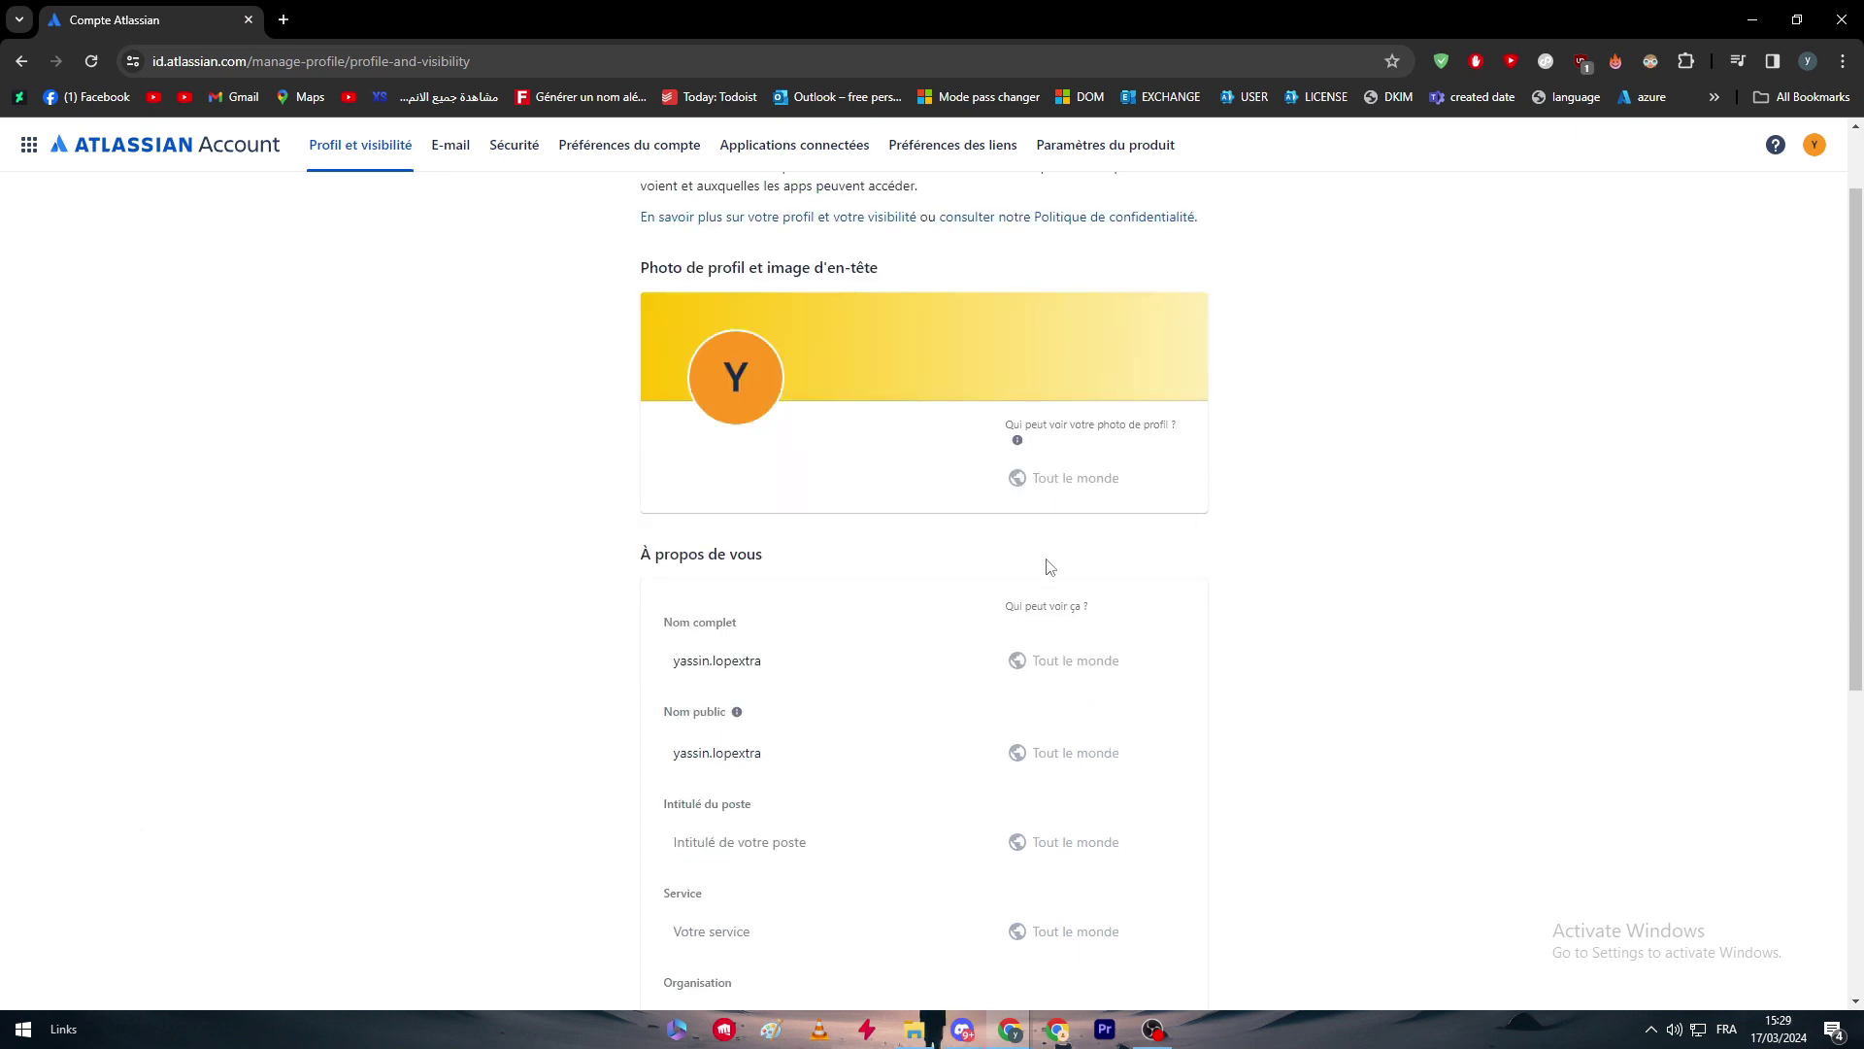
{"action": "scroll", "coordinate": [1050, 560], "scroll_direction": "up", "scroll_amount": 1}
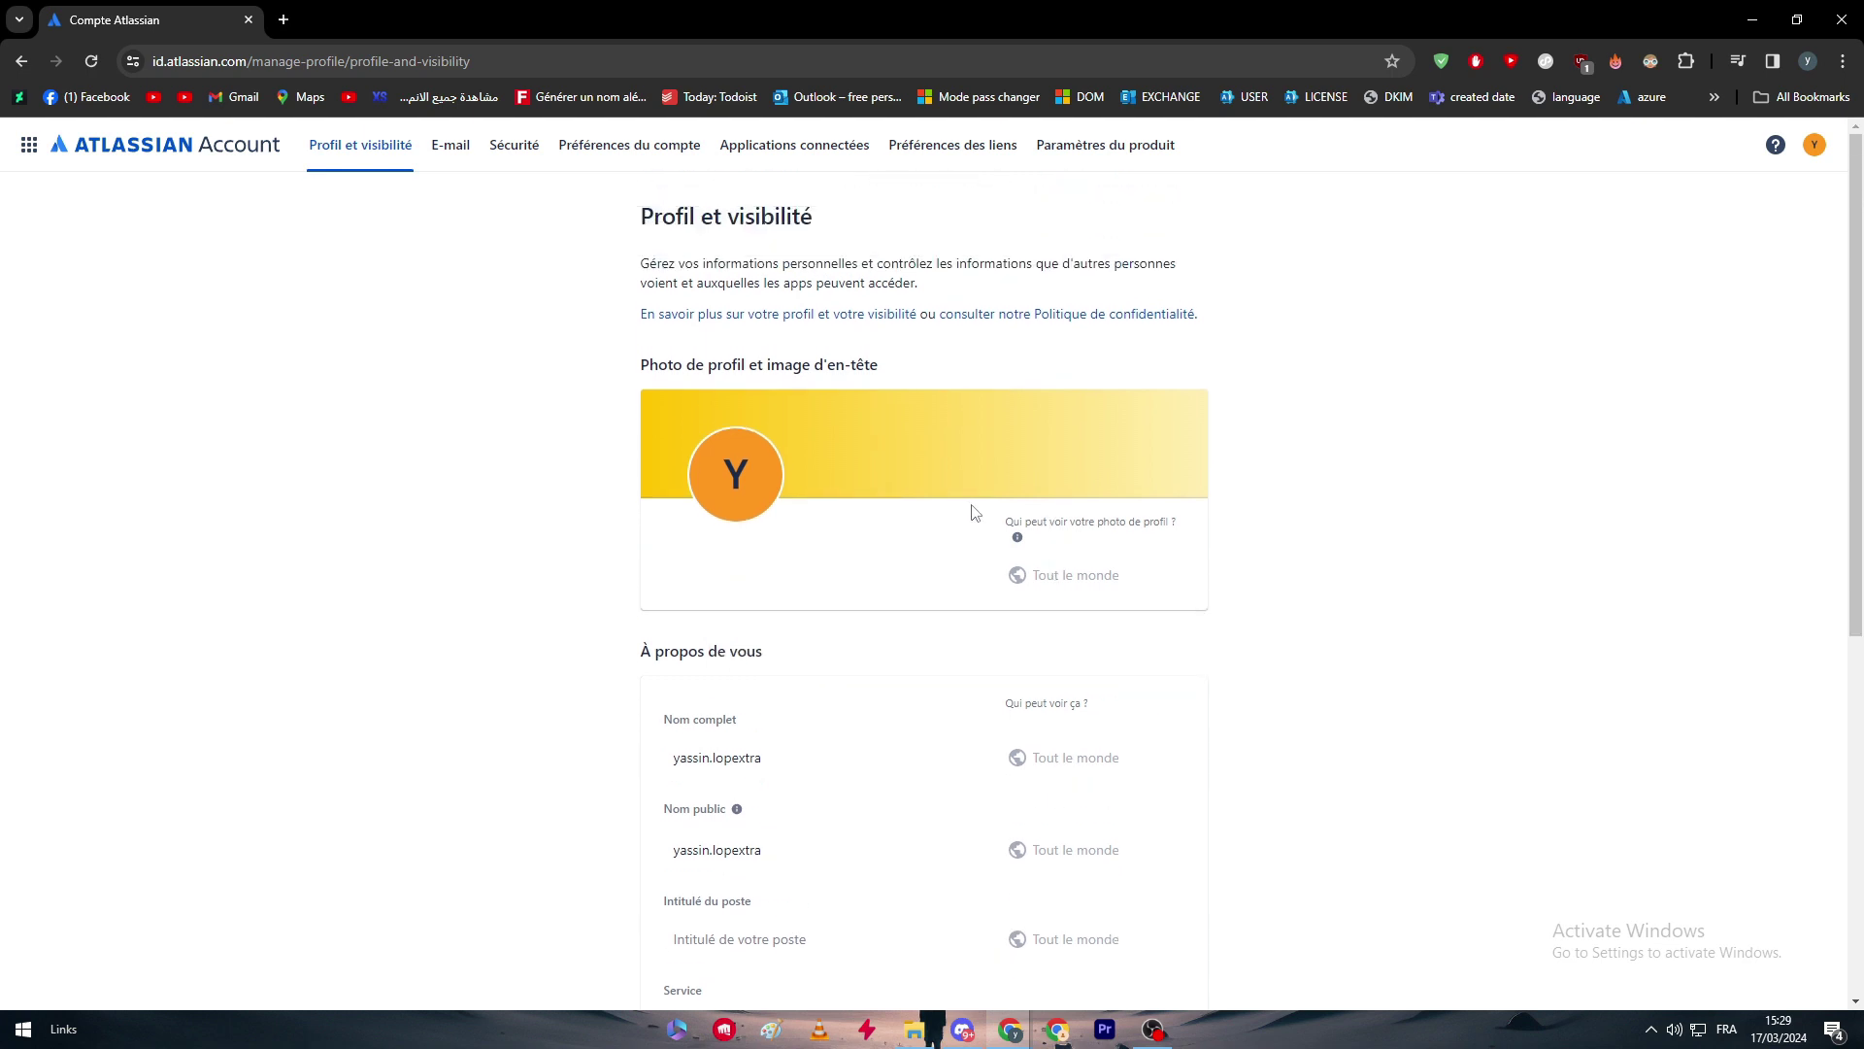
{"action": "right_click", "coordinate": [414, 378]}
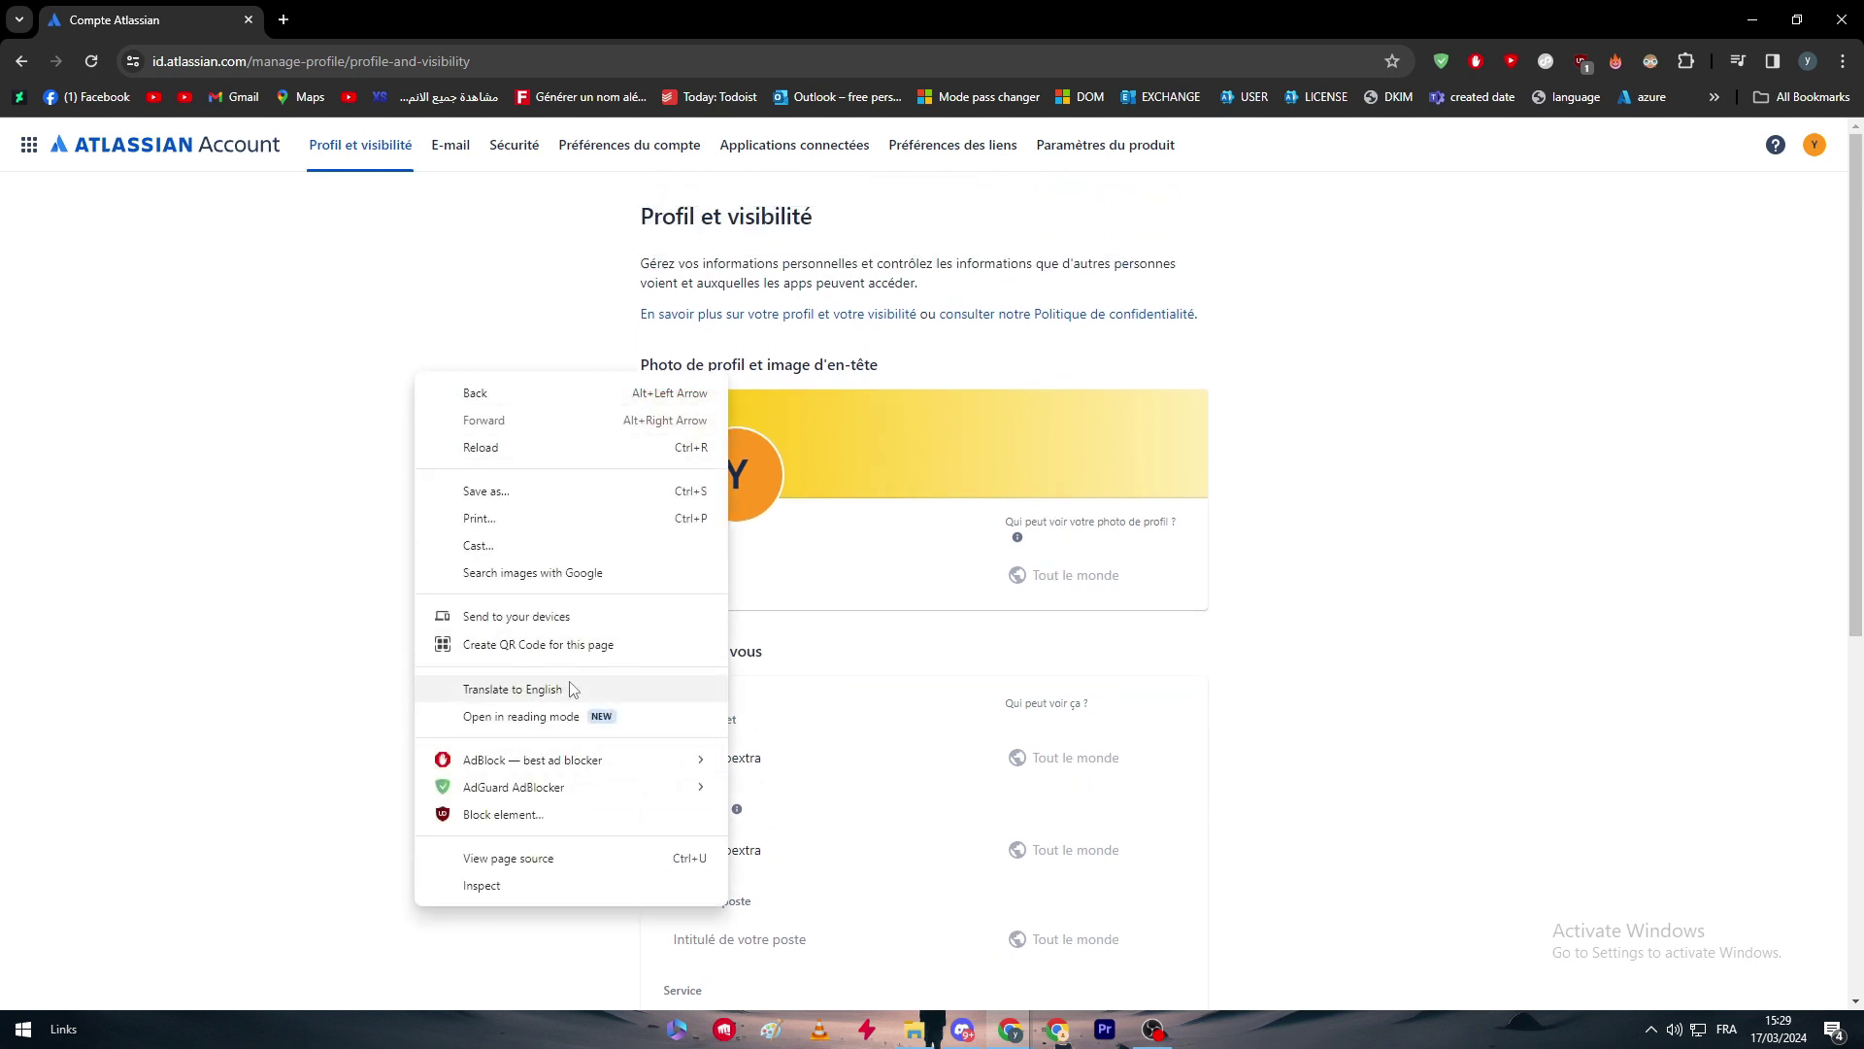
{"action": "left_click", "coordinate": [507, 689]}
{"action": "left_click", "coordinate": [480, 401]}
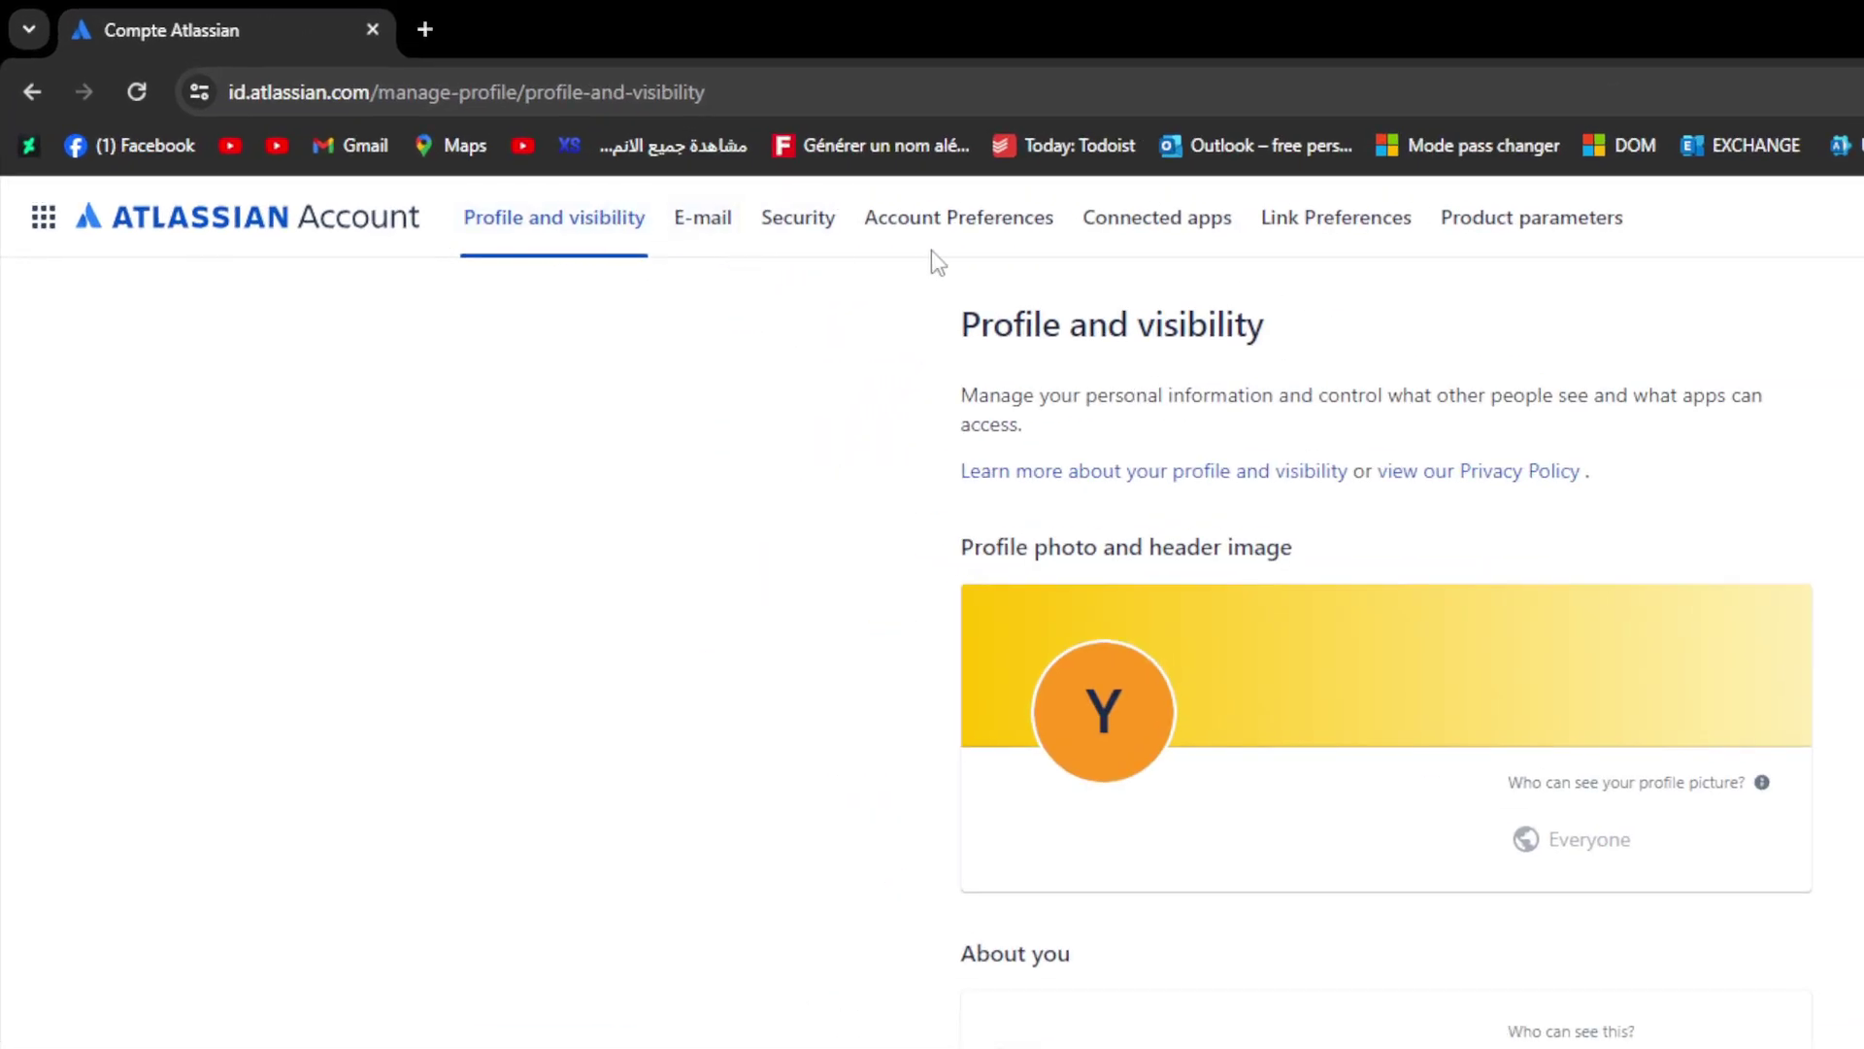
Switch to the Security tab of the account settings.
{"action": "left_click", "coordinate": [790, 232]}
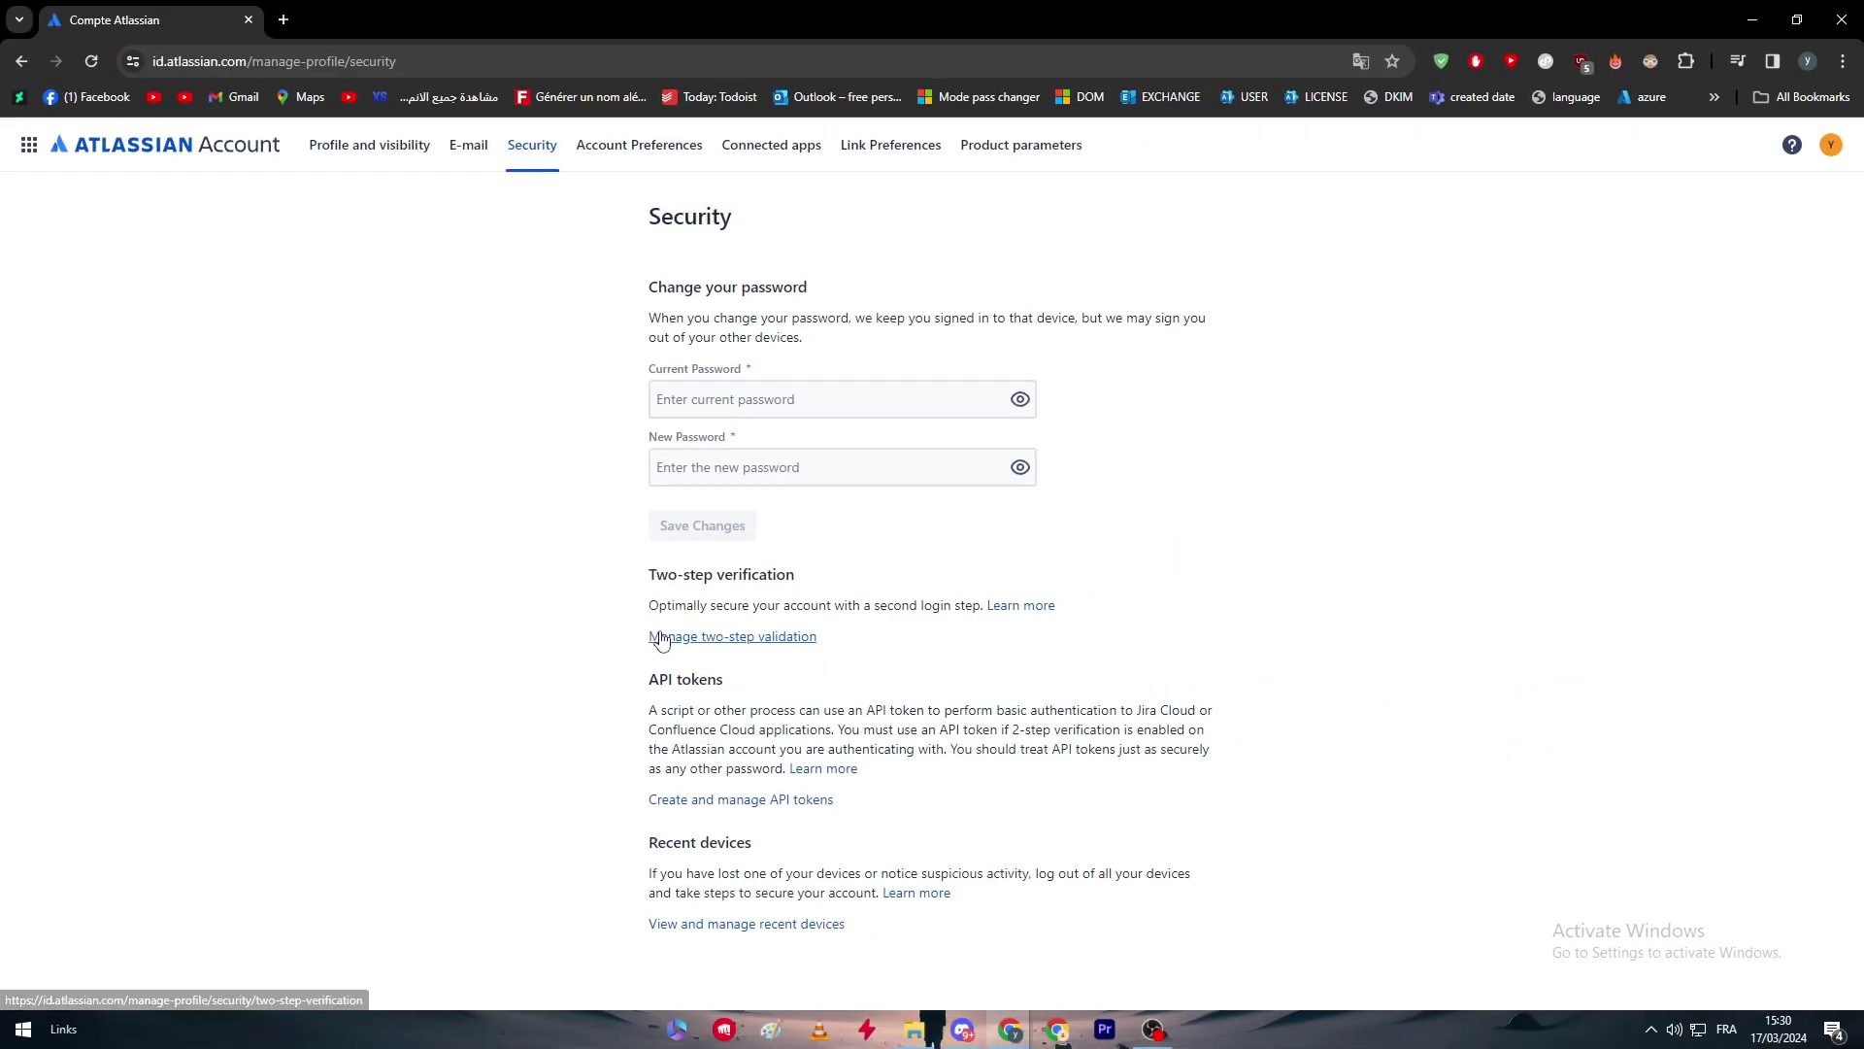
Open two-step verification and submit the browser's suggested generated password.
{"action": "left_click", "coordinate": [719, 637]}
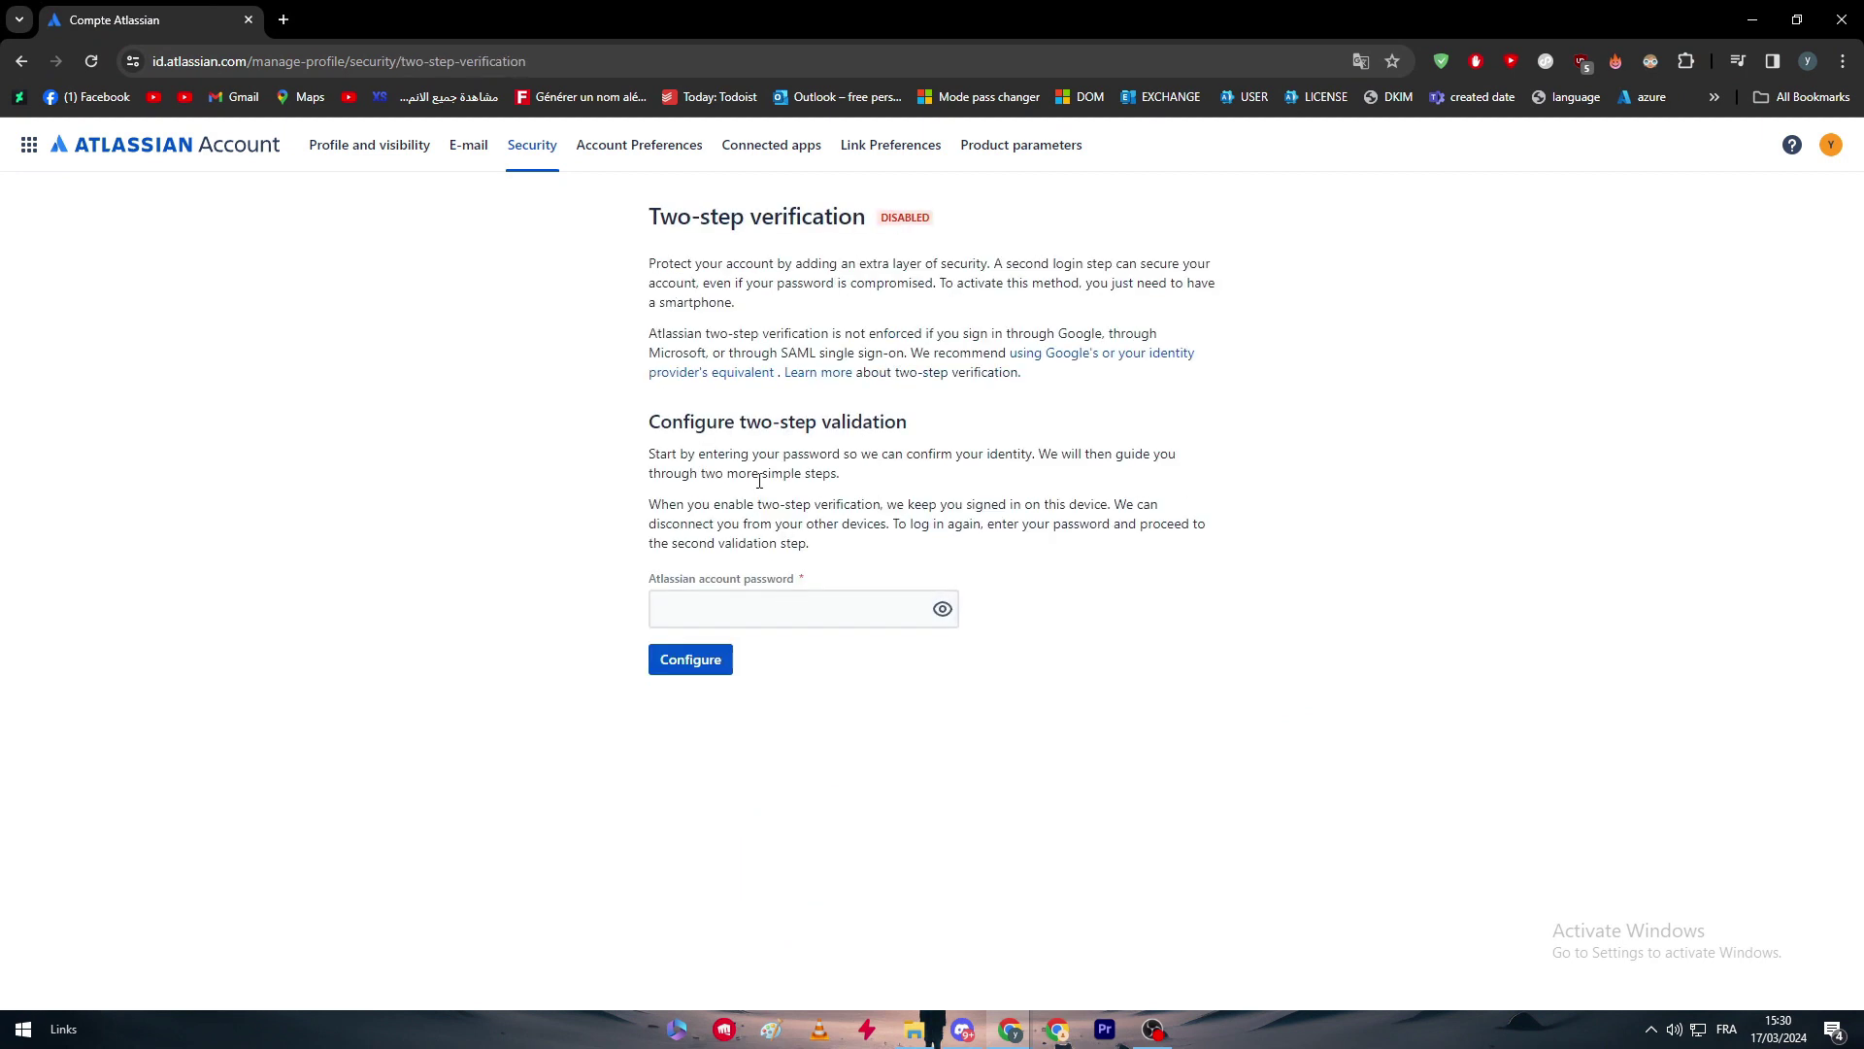
{"action": "left_click", "coordinate": [724, 609]}
{"action": "left_click", "coordinate": [820, 657]}
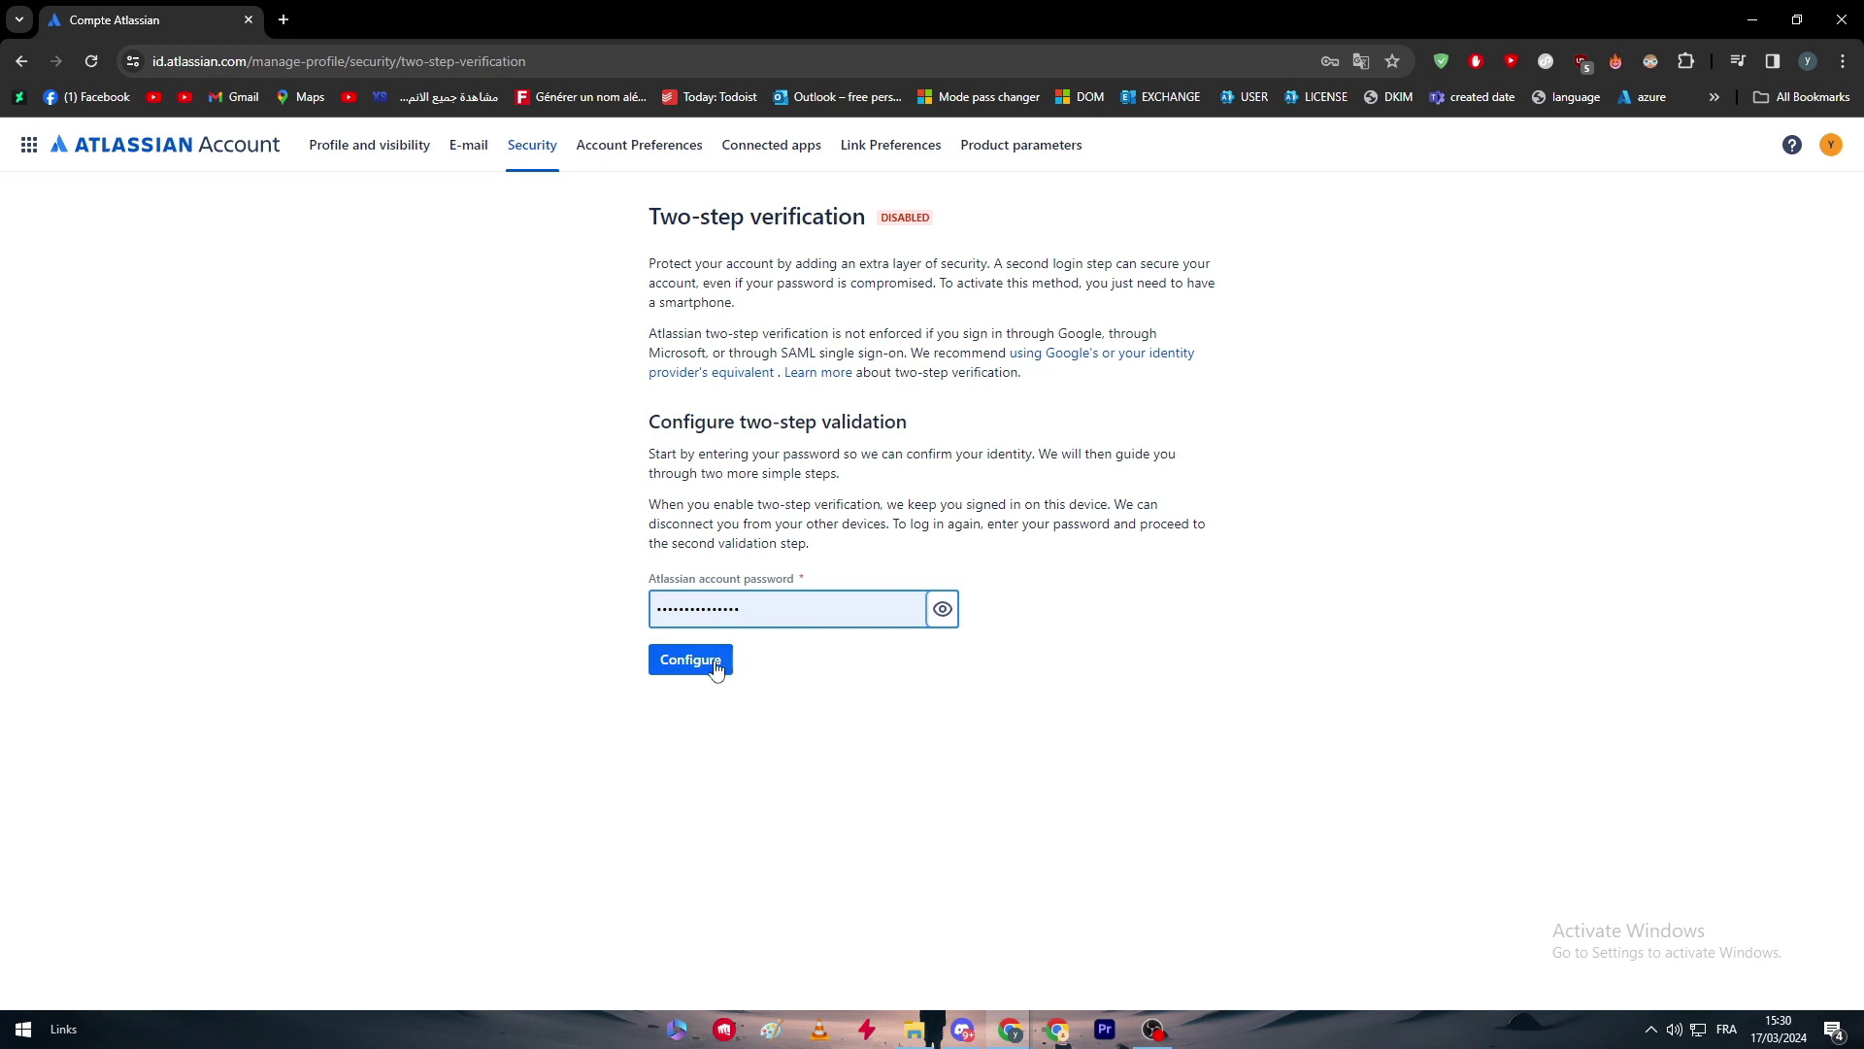
{"action": "left_click", "coordinate": [714, 669]}
Clear the rejected password and go back to the Security page.
{"action": "triple_click", "coordinate": [831, 619]}
{"action": "left_click", "coordinate": [1078, 621]}
{"action": "triple_click", "coordinate": [923, 609]}
{"action": "key", "text": "BackSpace"}
{"action": "left_click", "coordinate": [1110, 640]}
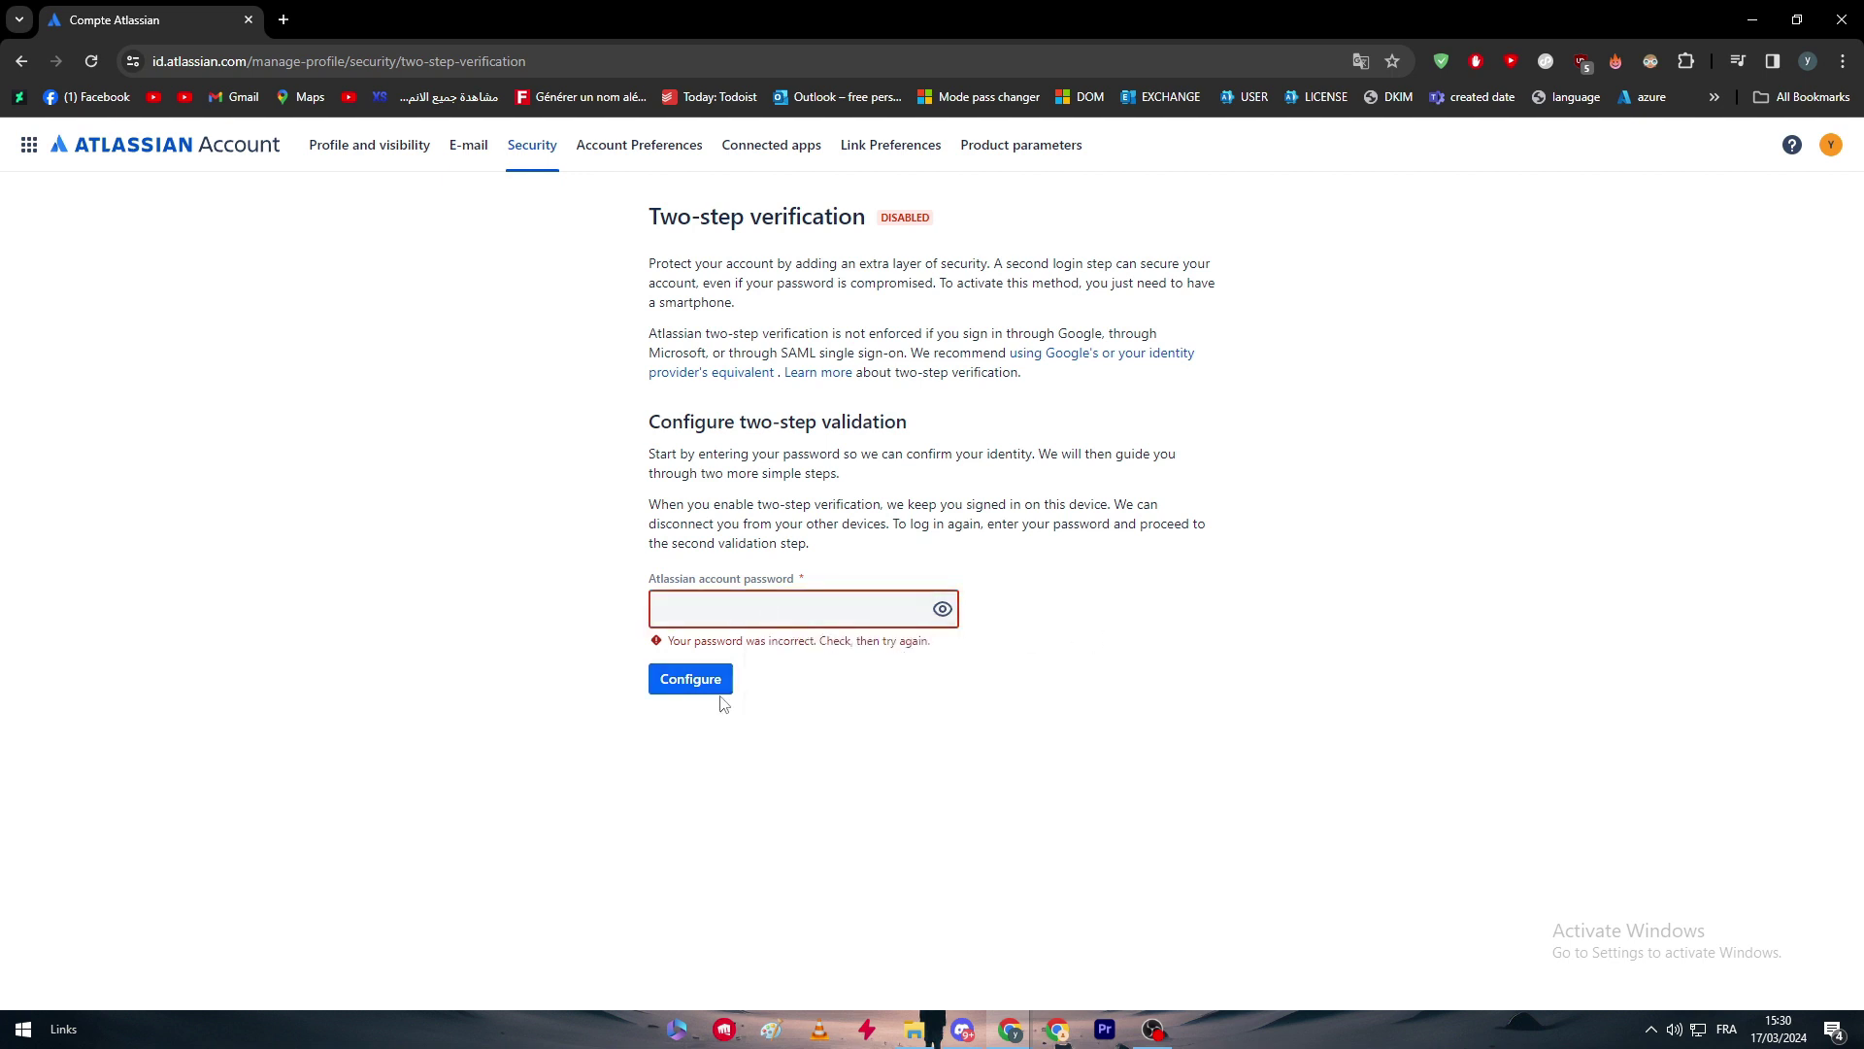
{"action": "left_click_drag", "start_coordinate": [706, 491], "coordinate": [700, 473]}
{"action": "left_click", "coordinate": [830, 262]}
{"action": "left_click", "coordinate": [21, 63]}
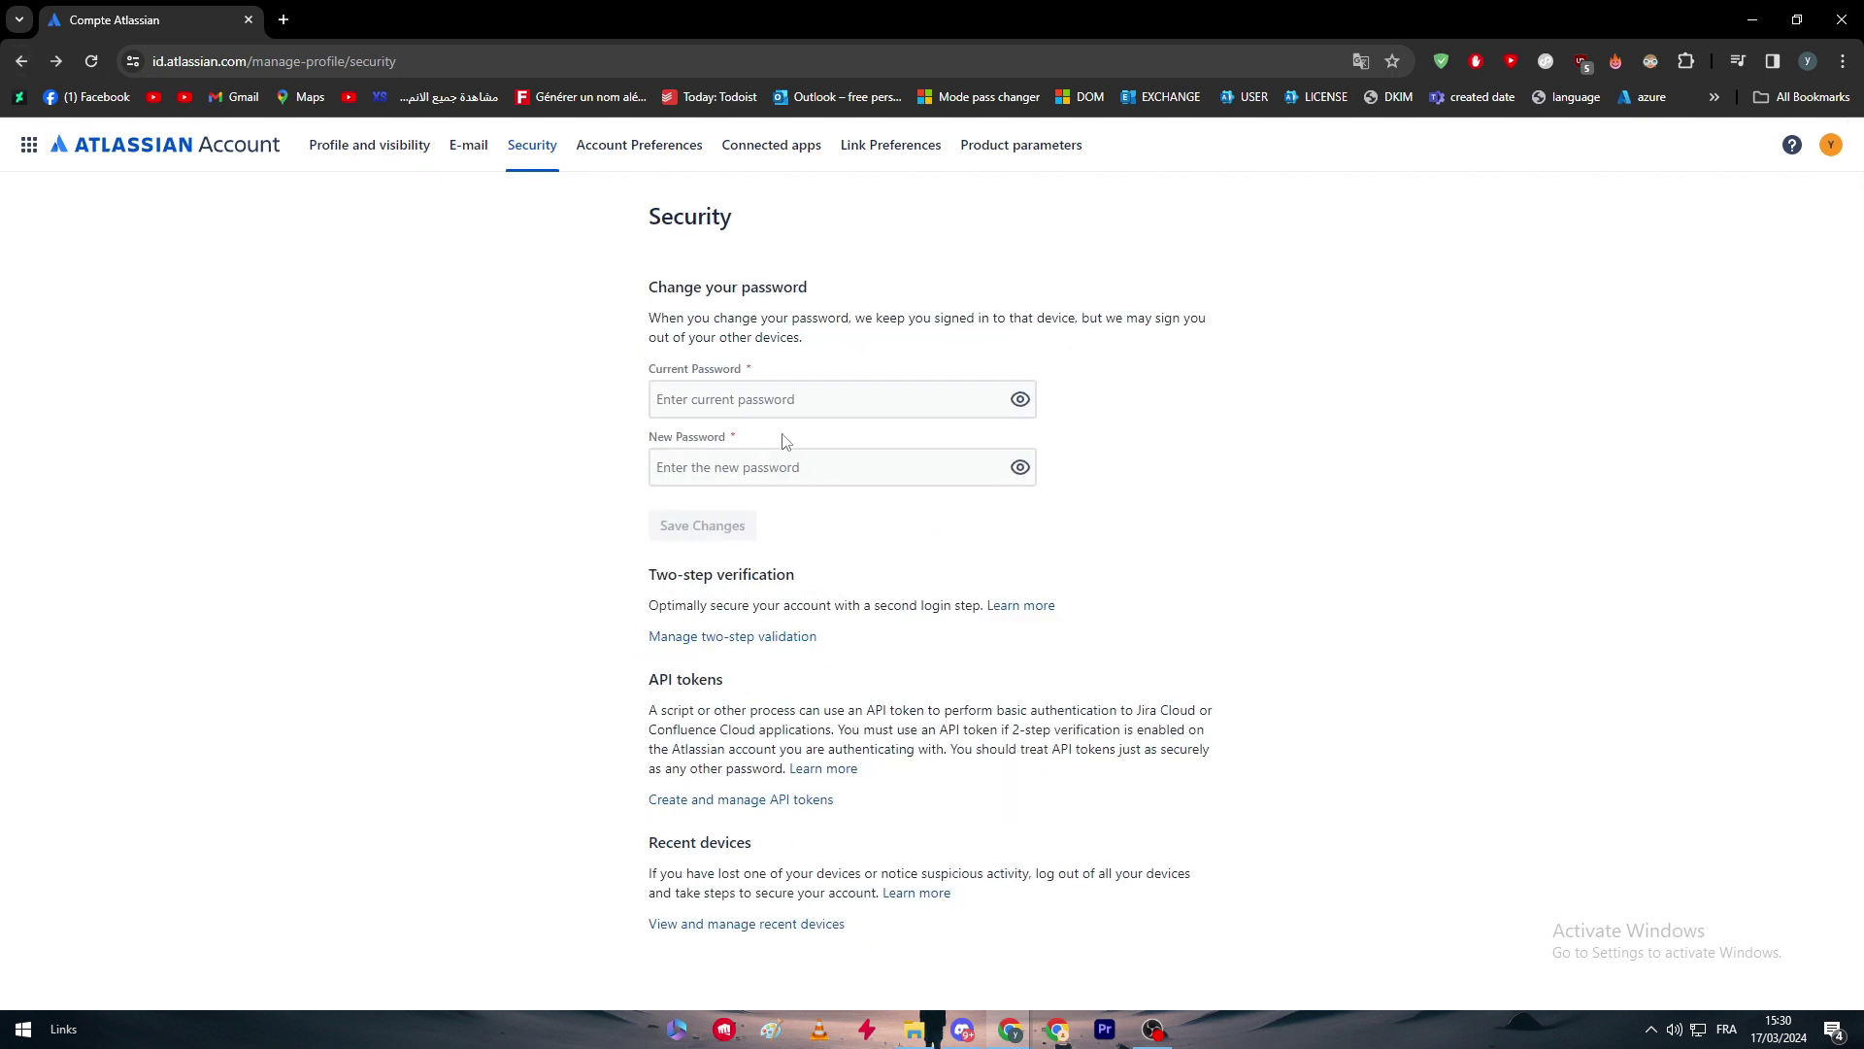
{"action": "left_click", "coordinate": [733, 398]}
Sign out, send a password recovery link to the account e-mail, and check Gmail.
{"action": "left_click", "coordinate": [1830, 146]}
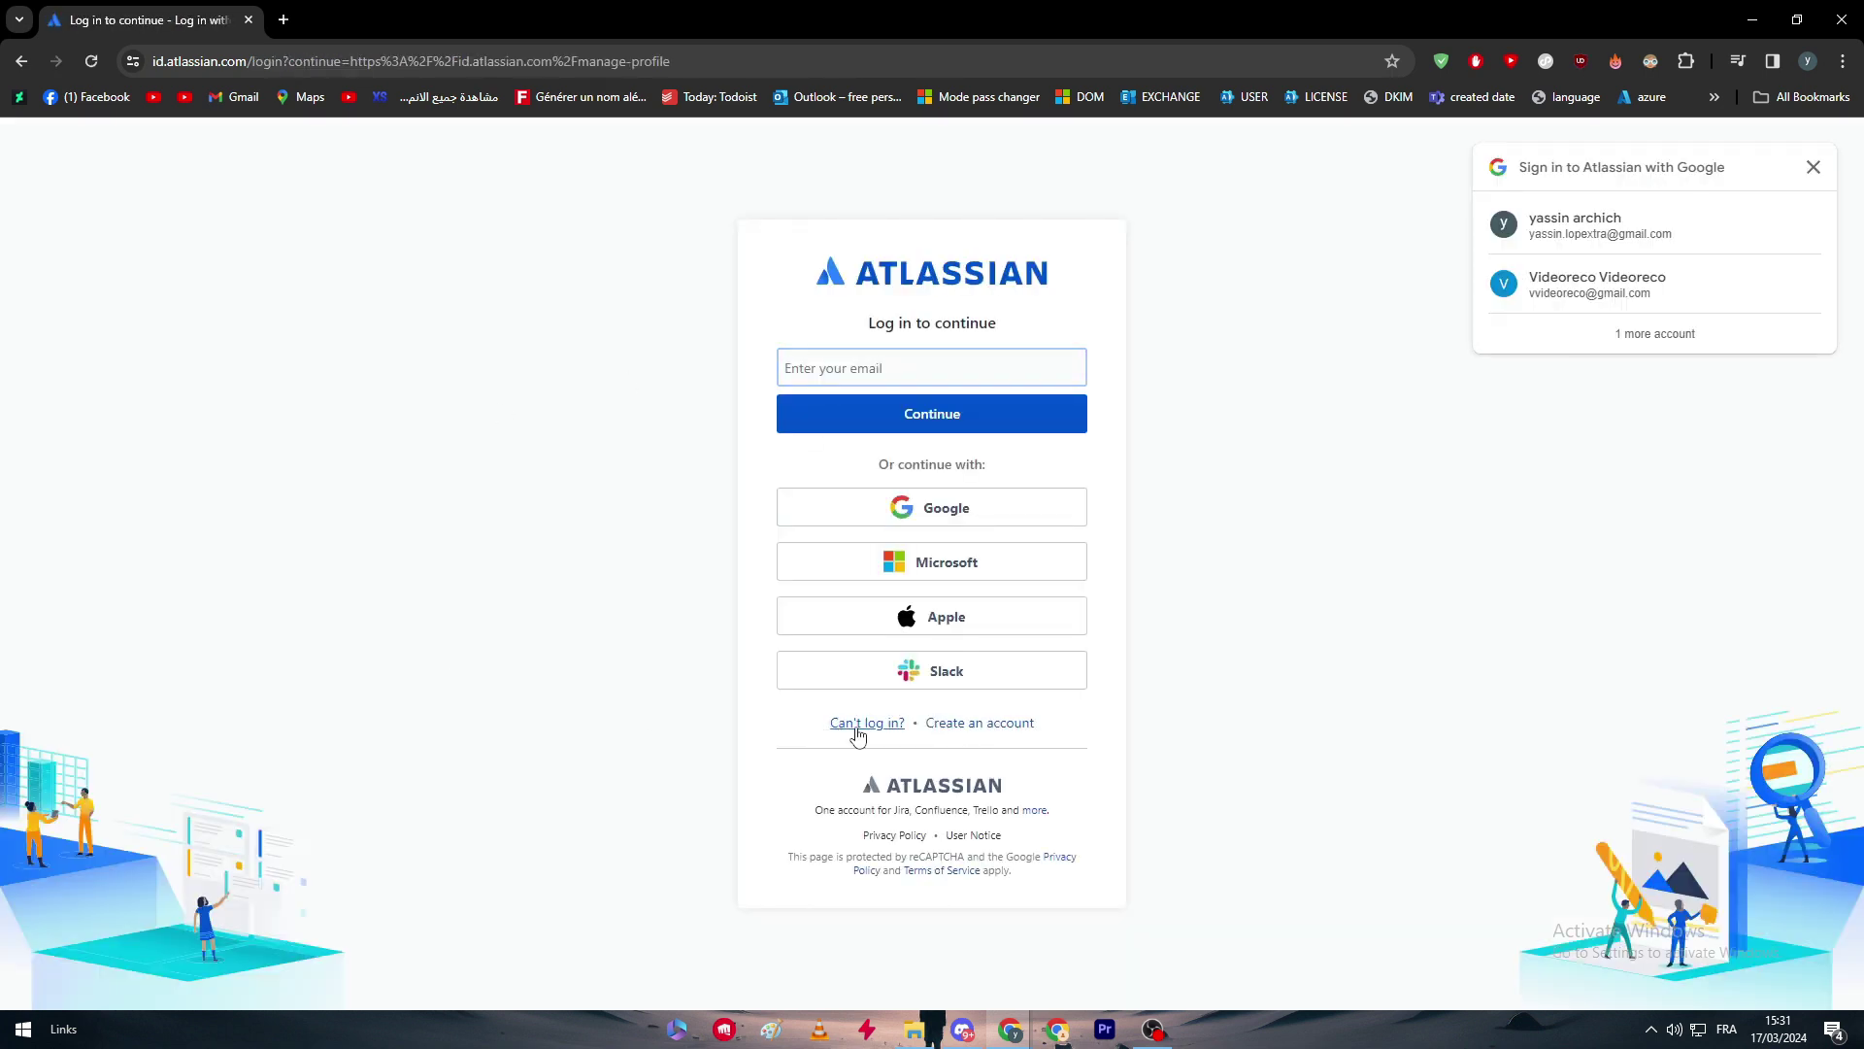
{"action": "left_click", "coordinate": [883, 735]}
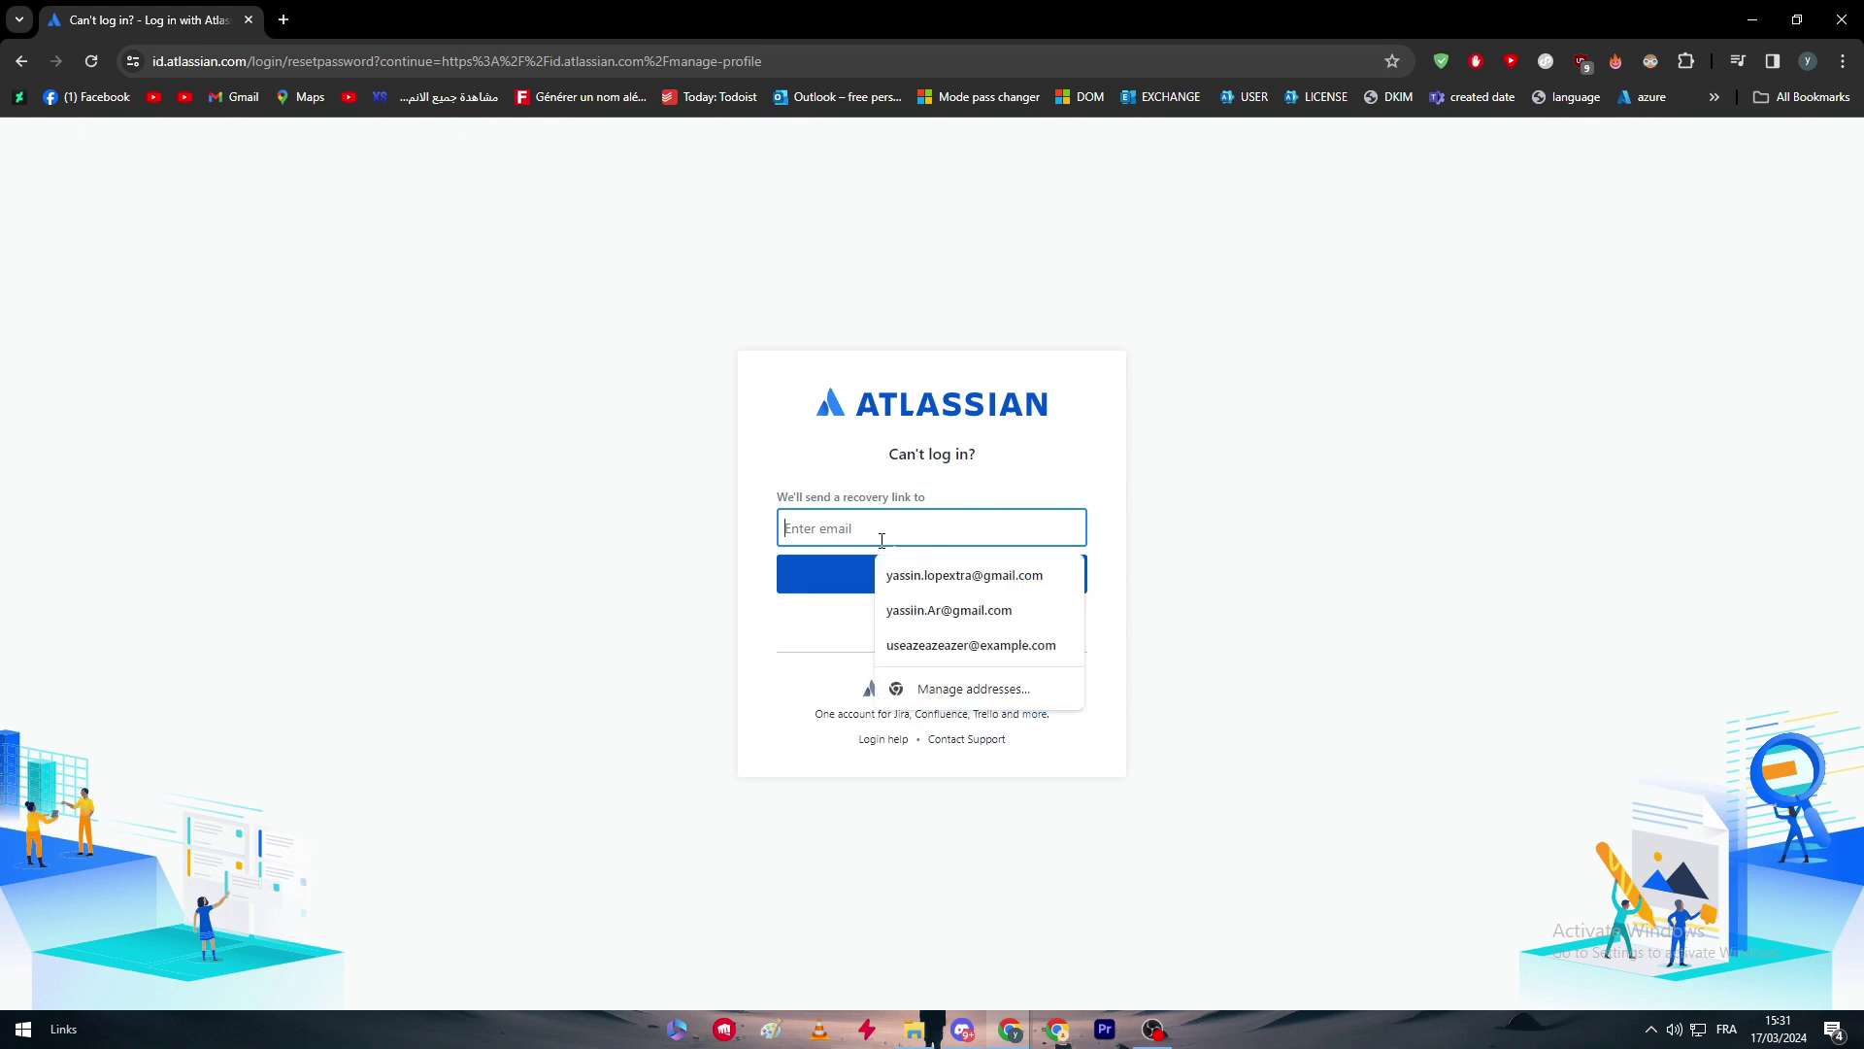
{"action": "left_click", "coordinate": [951, 583]}
{"action": "left_click", "coordinate": [874, 581]}
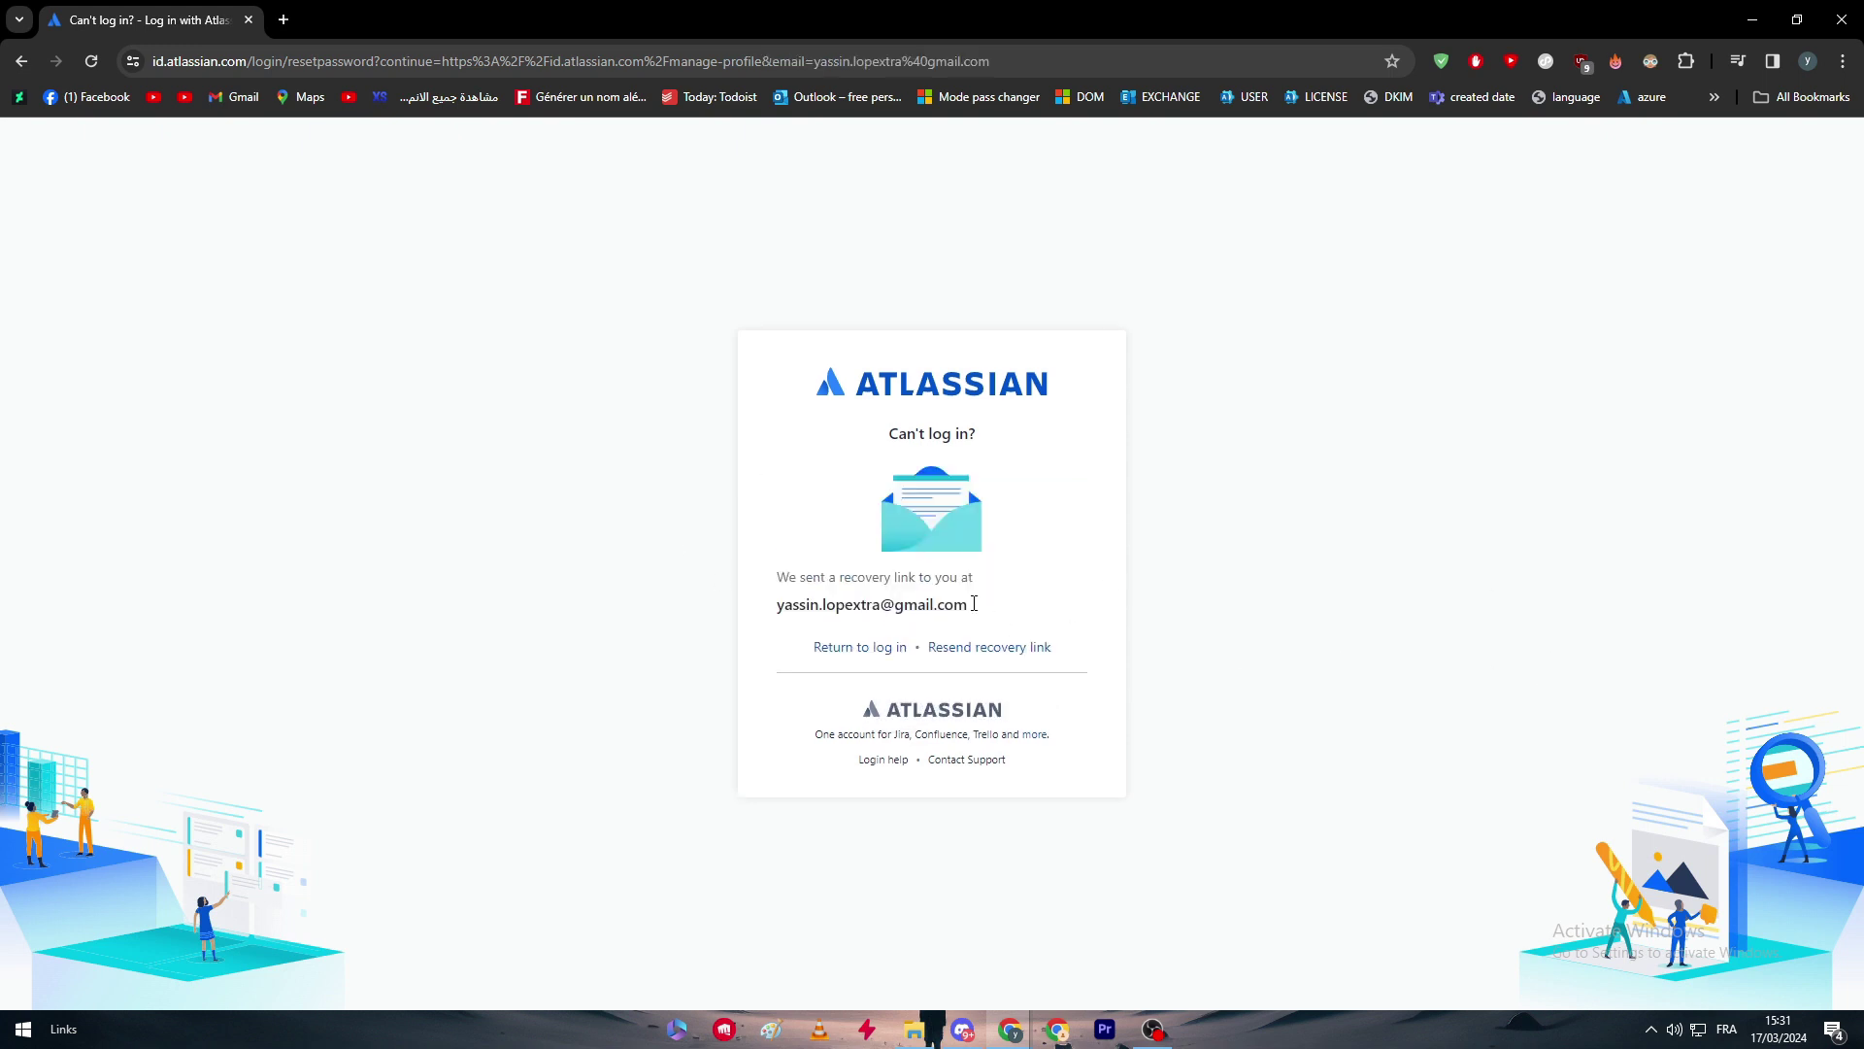
{"action": "left_click", "coordinate": [282, 18]}
{"action": "left_click", "coordinate": [1663, 151]}
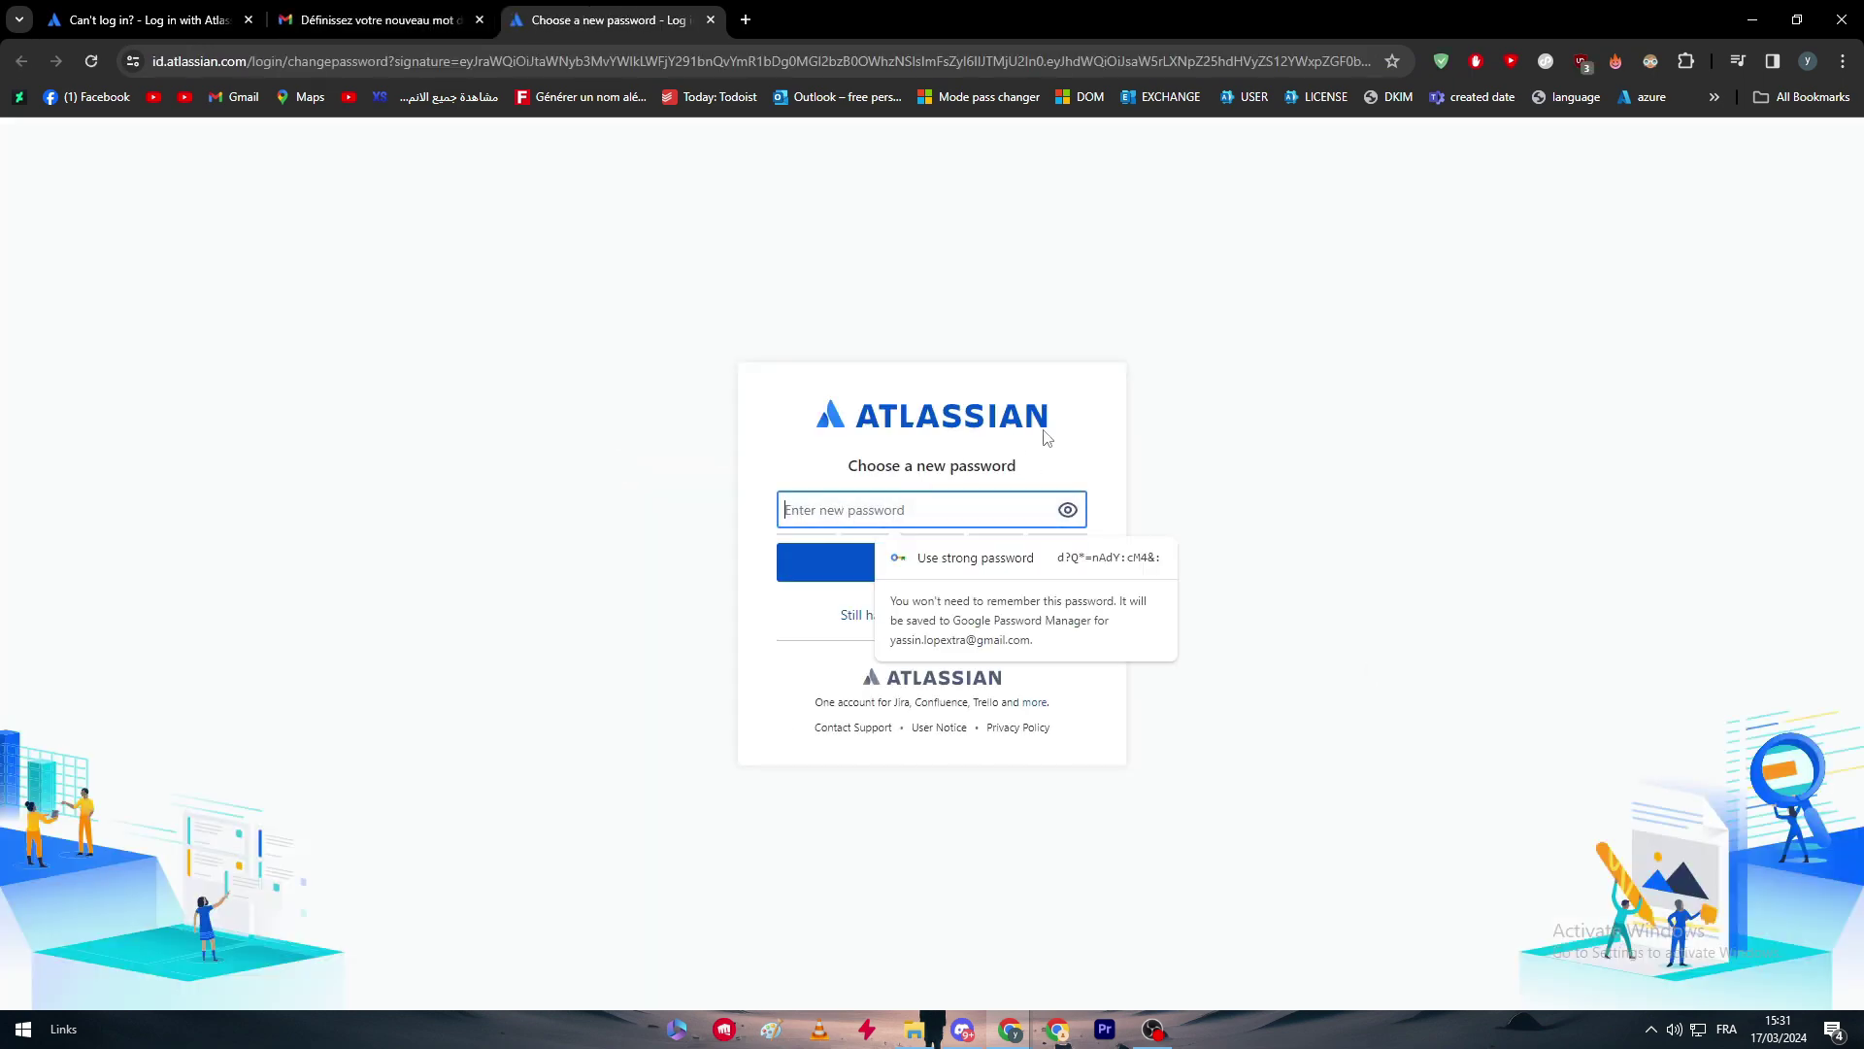
Enter and submit a new account password, dismissing the save-password prompt.
{"action": "type", "text": "a"}
{"action": "key", "text": "BackSpace"}
{"action": "type", "text": "abcdefghi"}
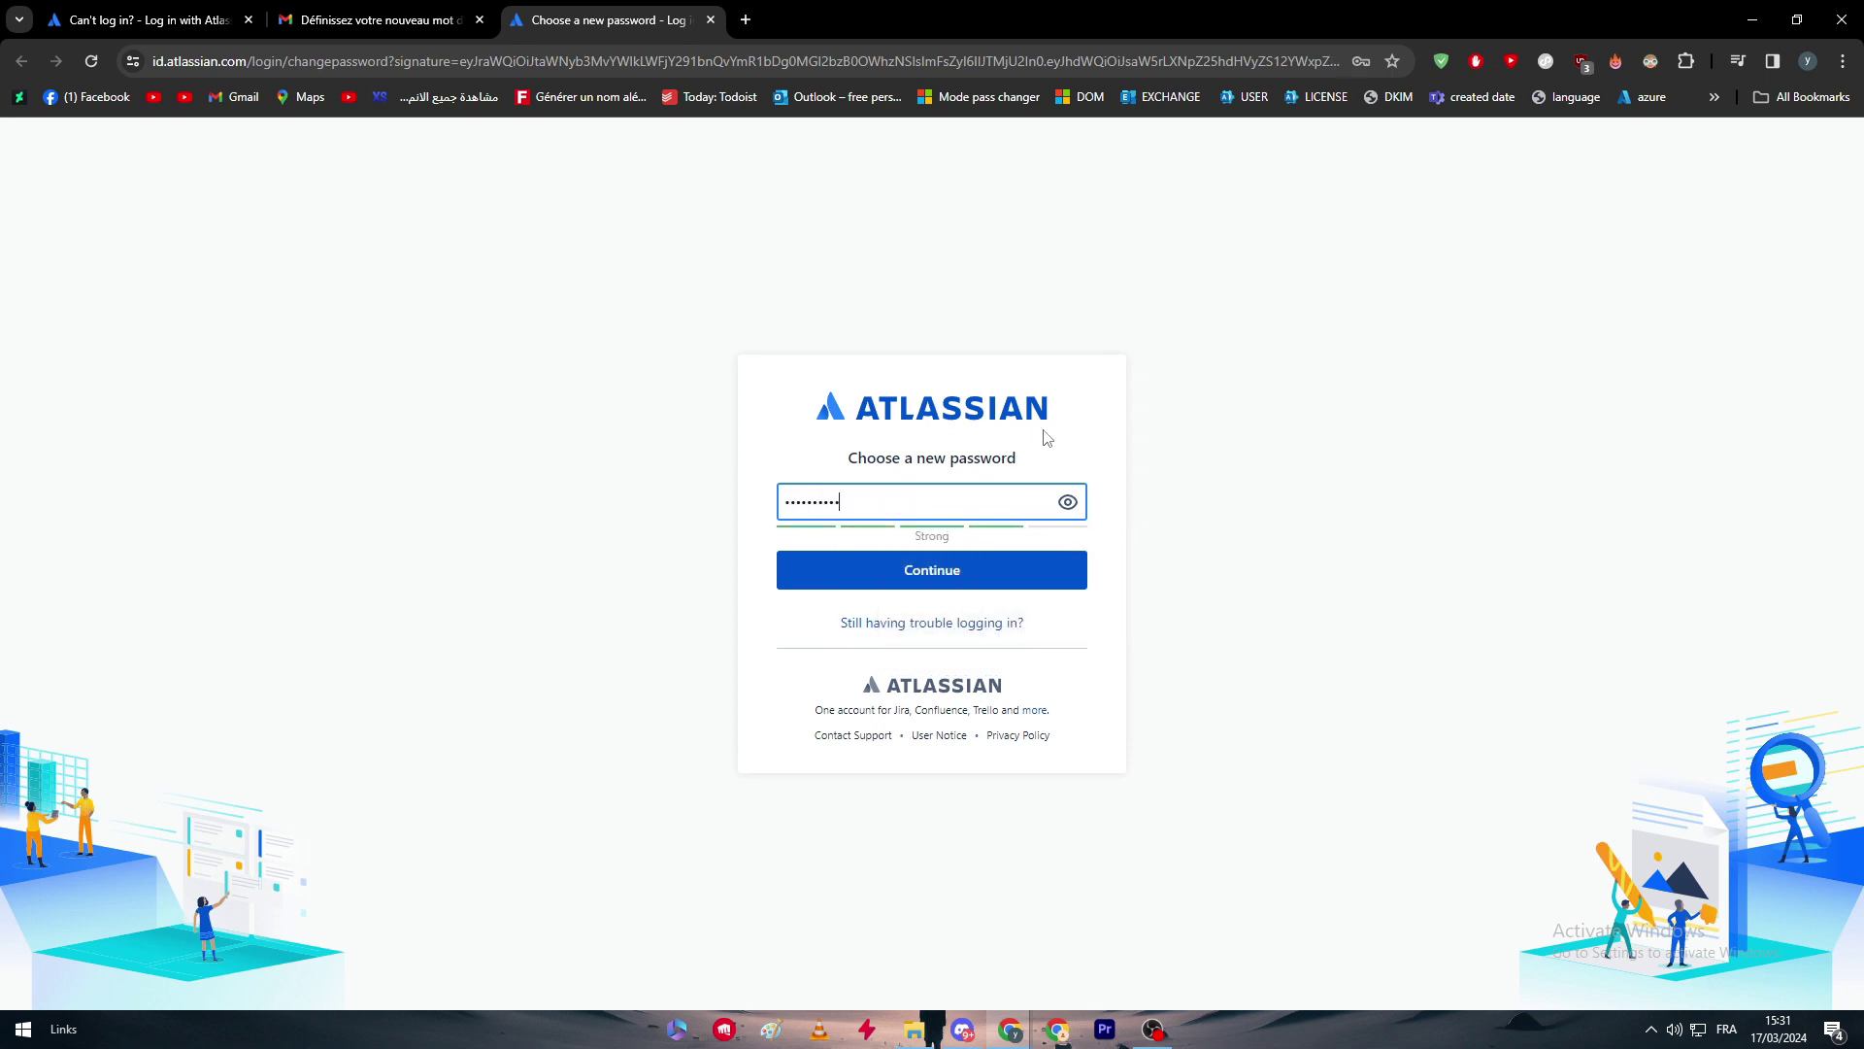
{"action": "key", "text": "ctrl+a"}
{"action": "type", "text": "a"}
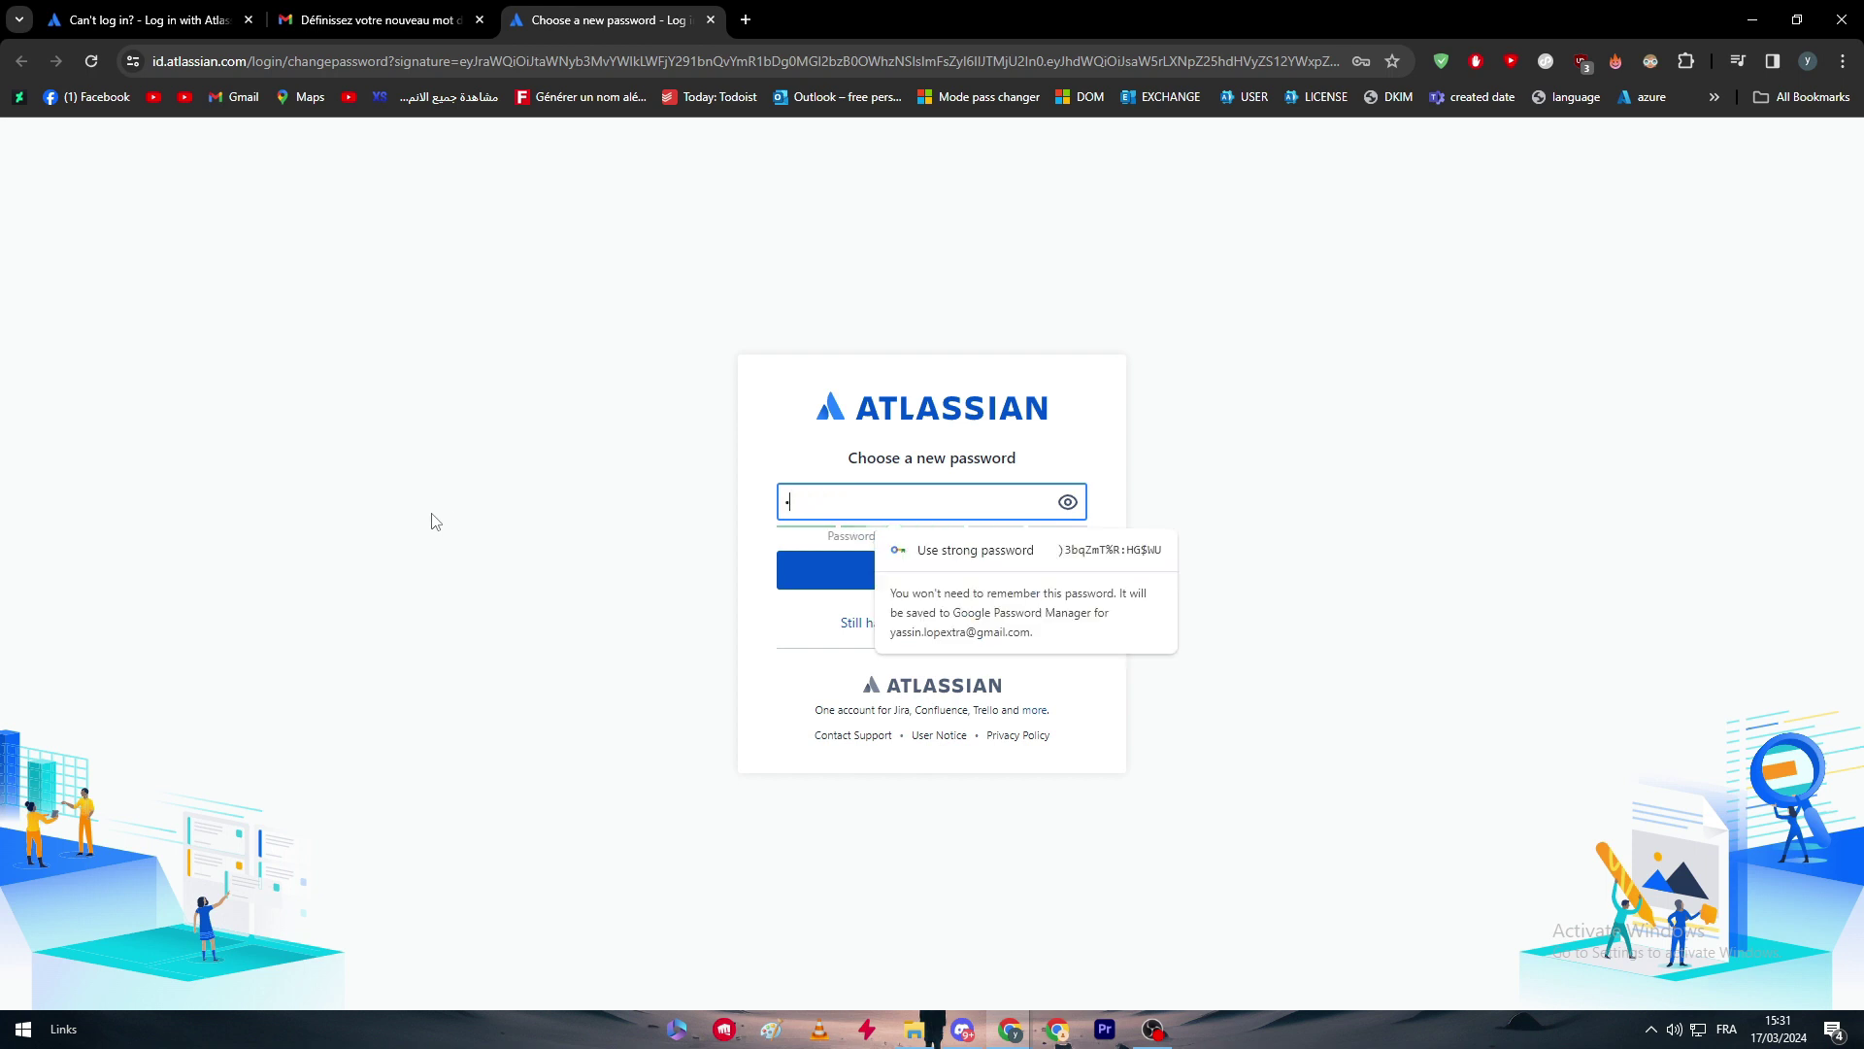
{"action": "type", "text": "bcdefghi"}
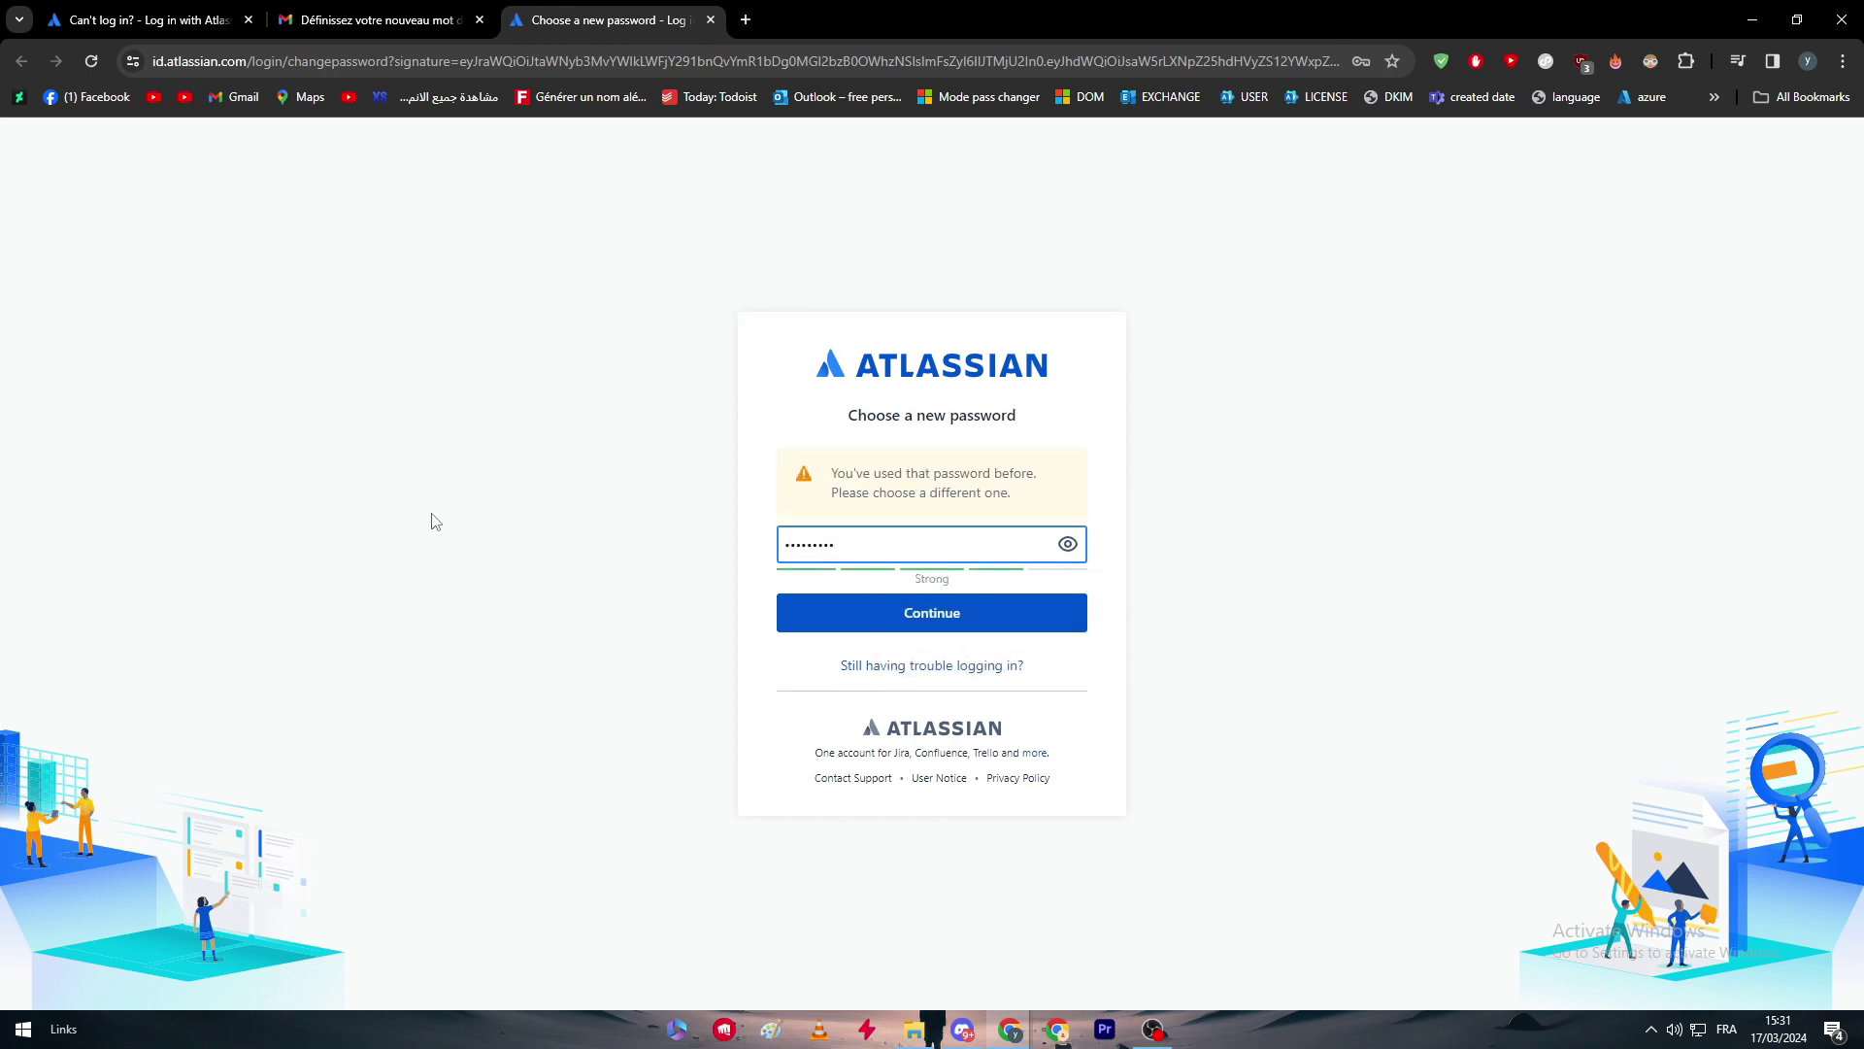
{"action": "key", "text": "Return"}
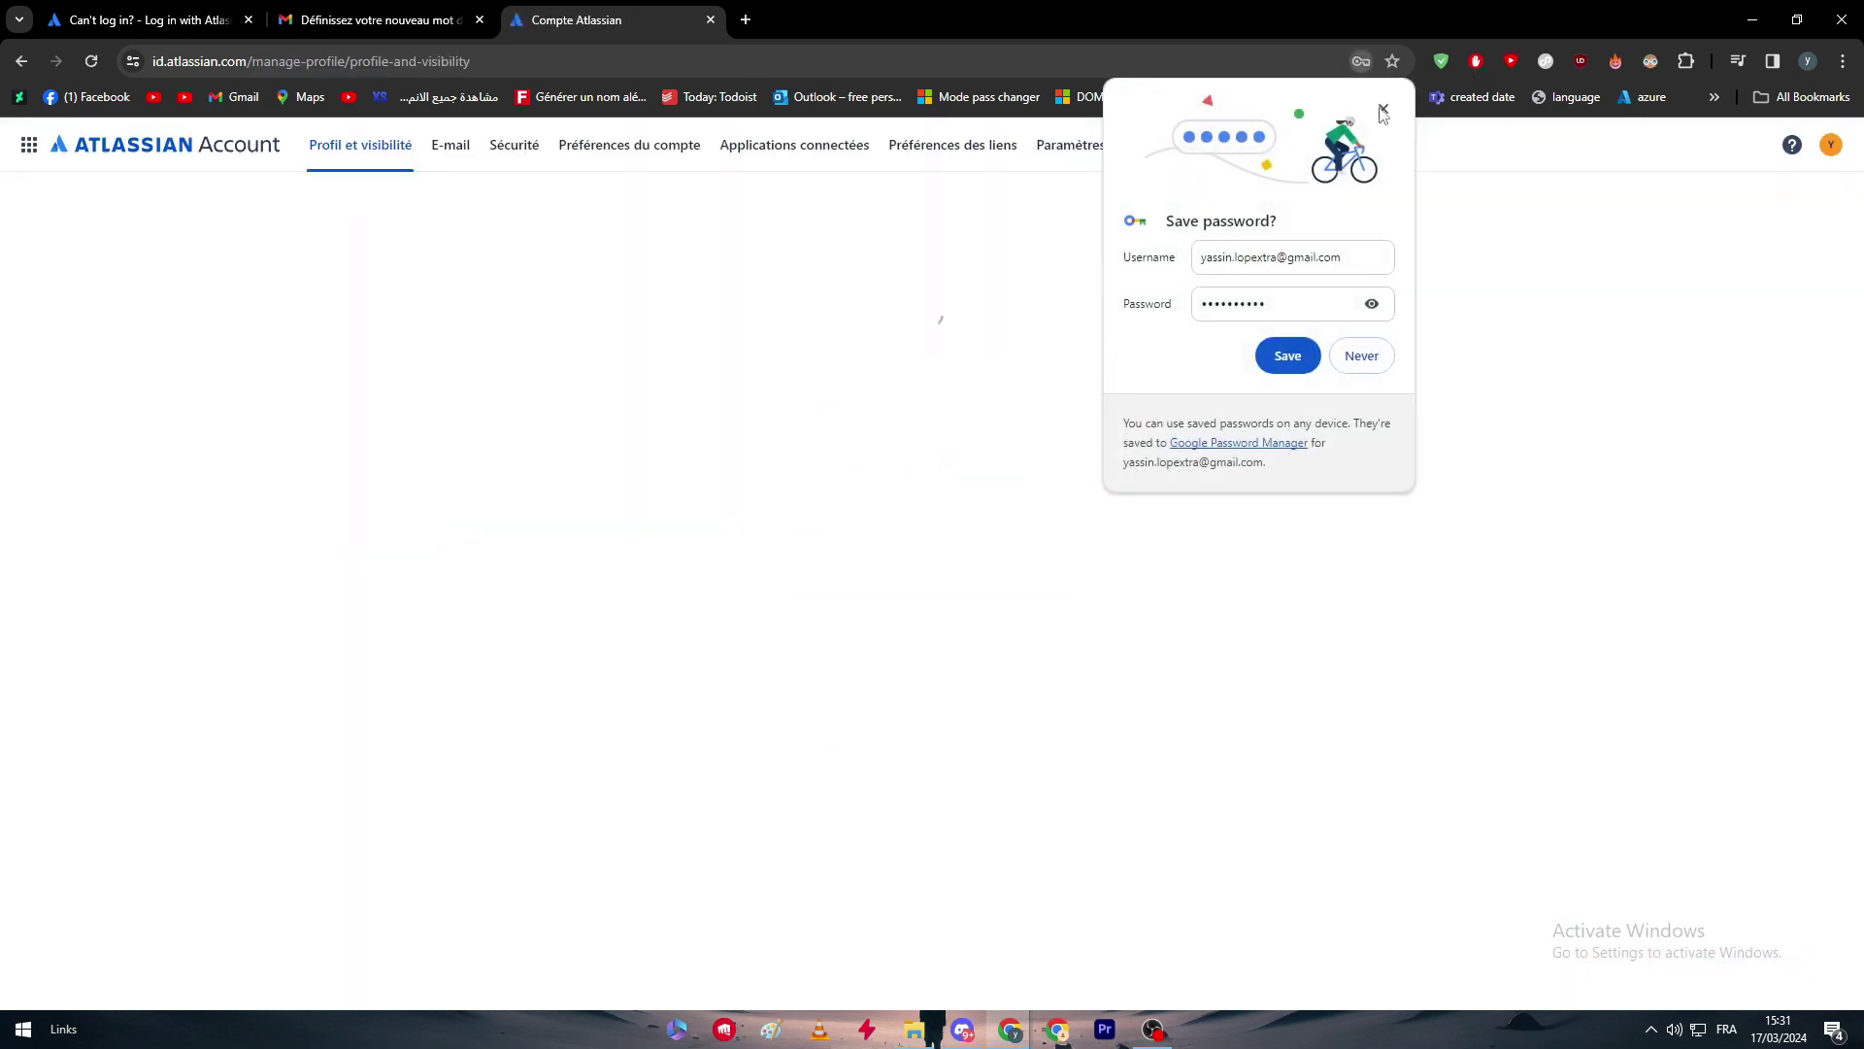
{"action": "left_click", "coordinate": [1311, 187]}
{"action": "scroll", "coordinate": [1340, 678], "scroll_direction": "down", "scroll_amount": 1}
{"action": "scroll", "coordinate": [520, 258], "scroll_direction": "up", "scroll_amount": 1}
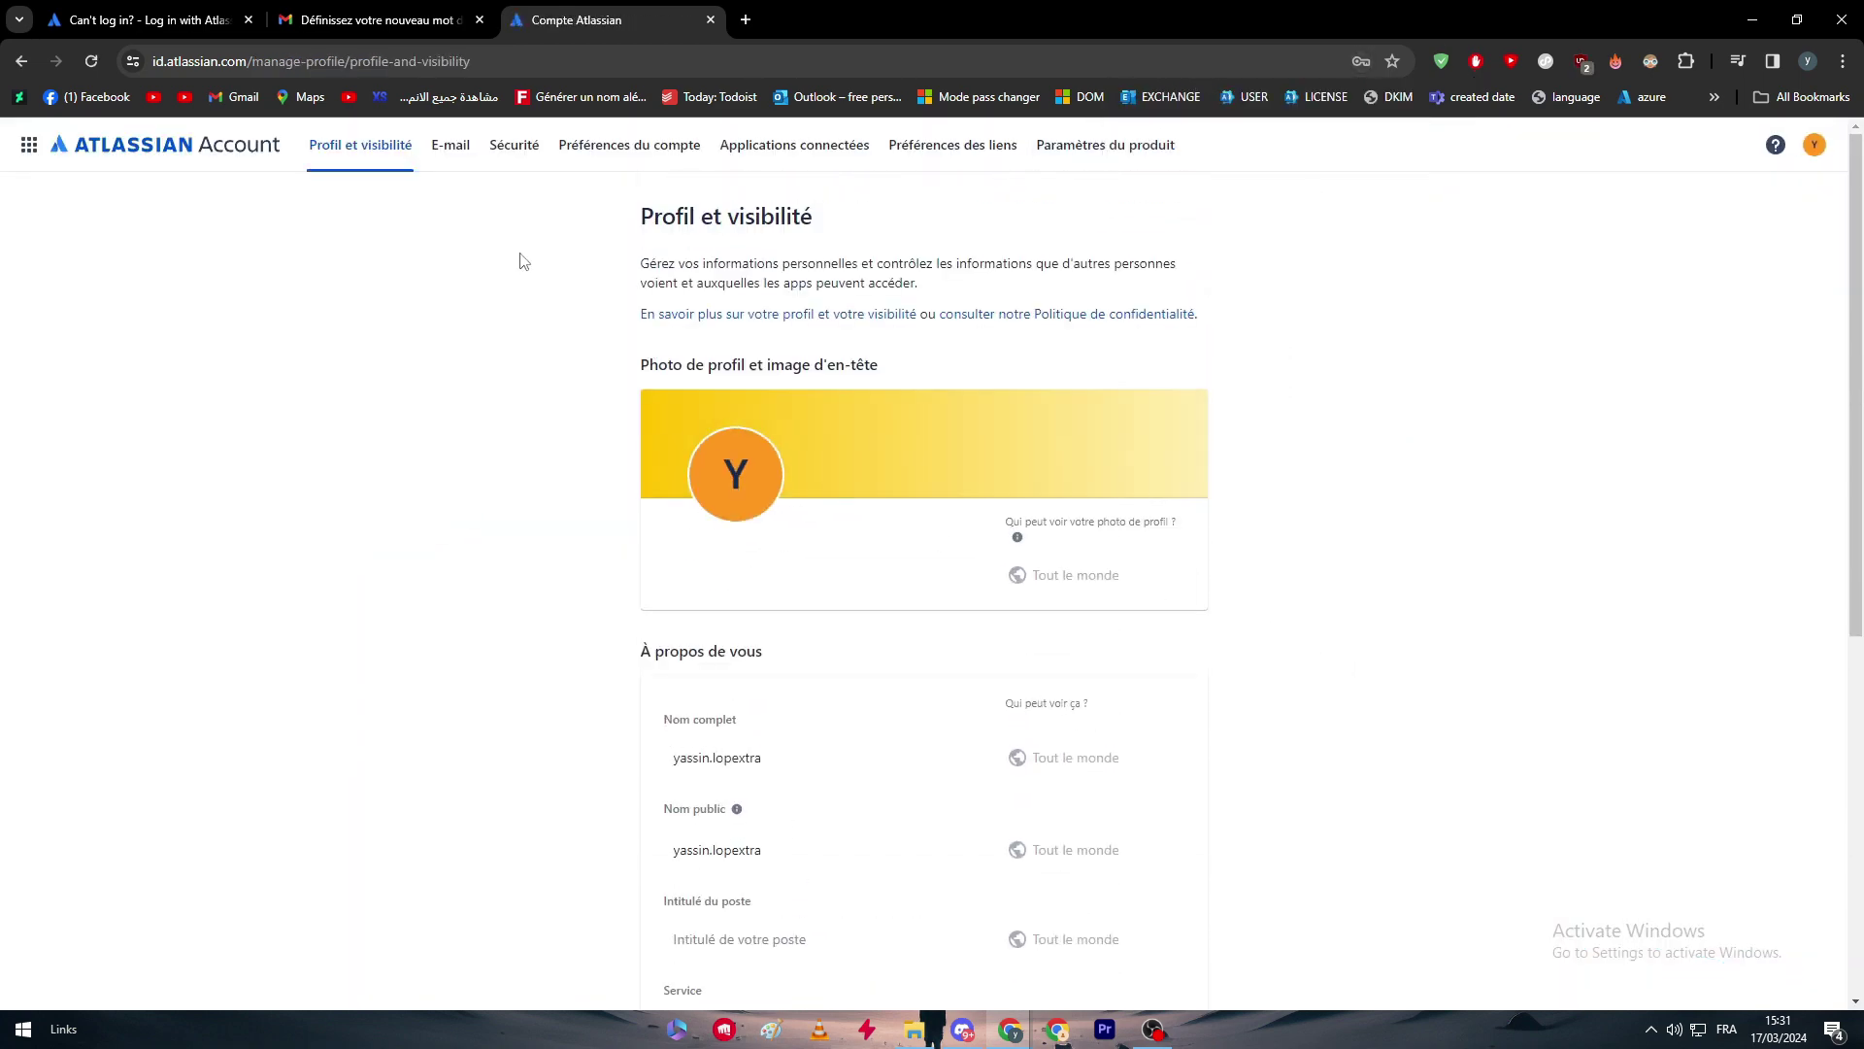
Open the Security page and translate it into English.
{"action": "left_click", "coordinate": [514, 144]}
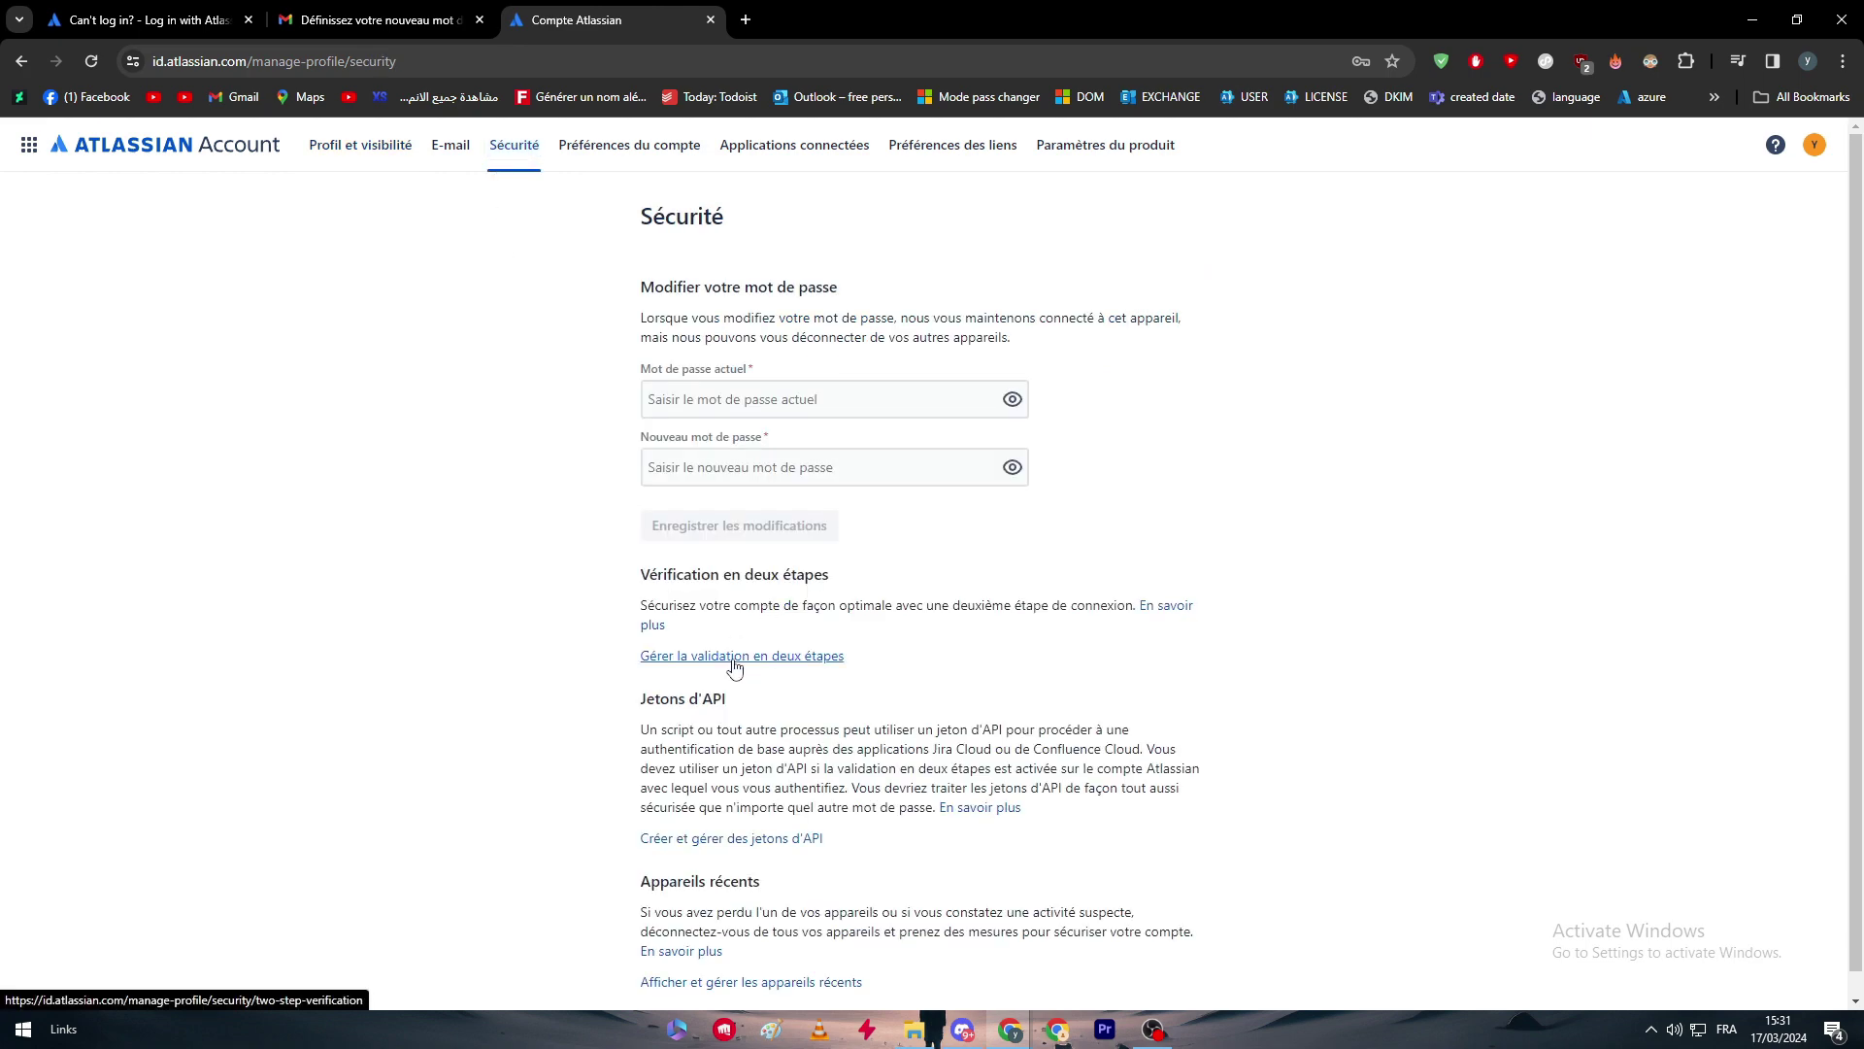
{"action": "right_click", "coordinate": [1005, 600]}
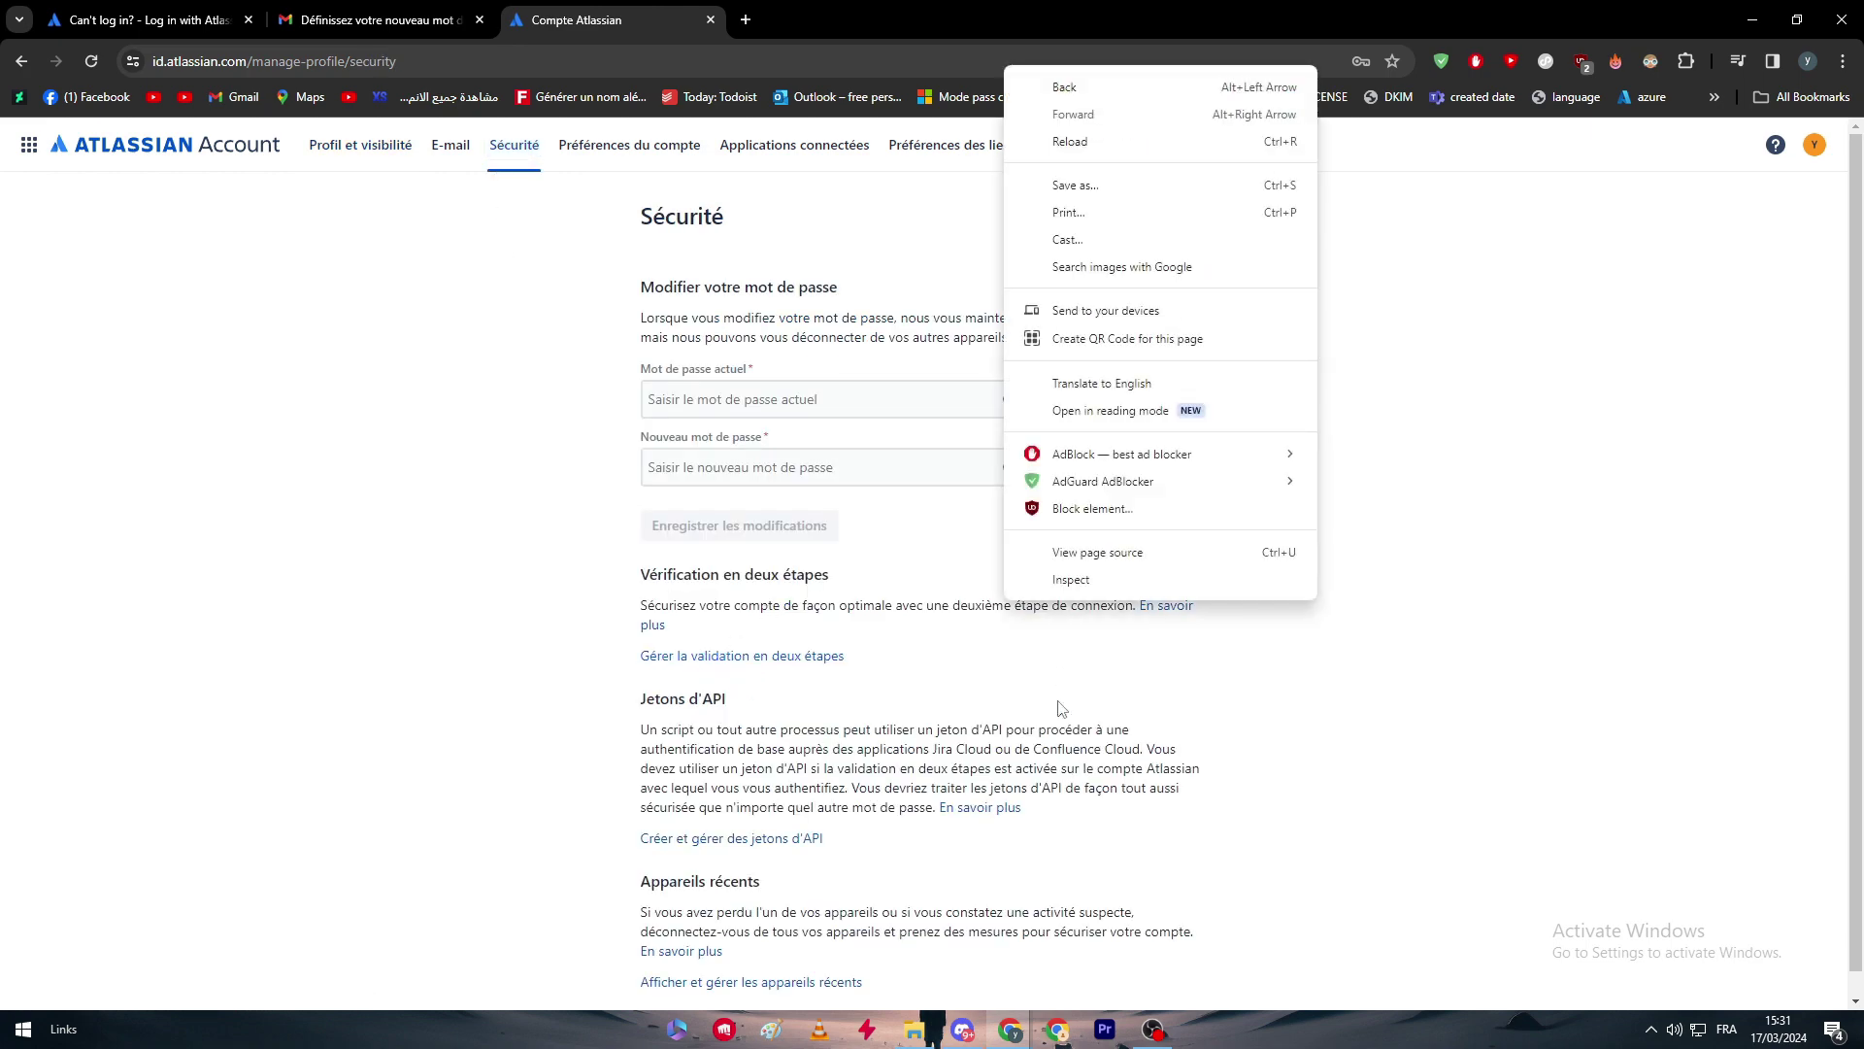
{"action": "left_click", "coordinate": [1087, 383]}
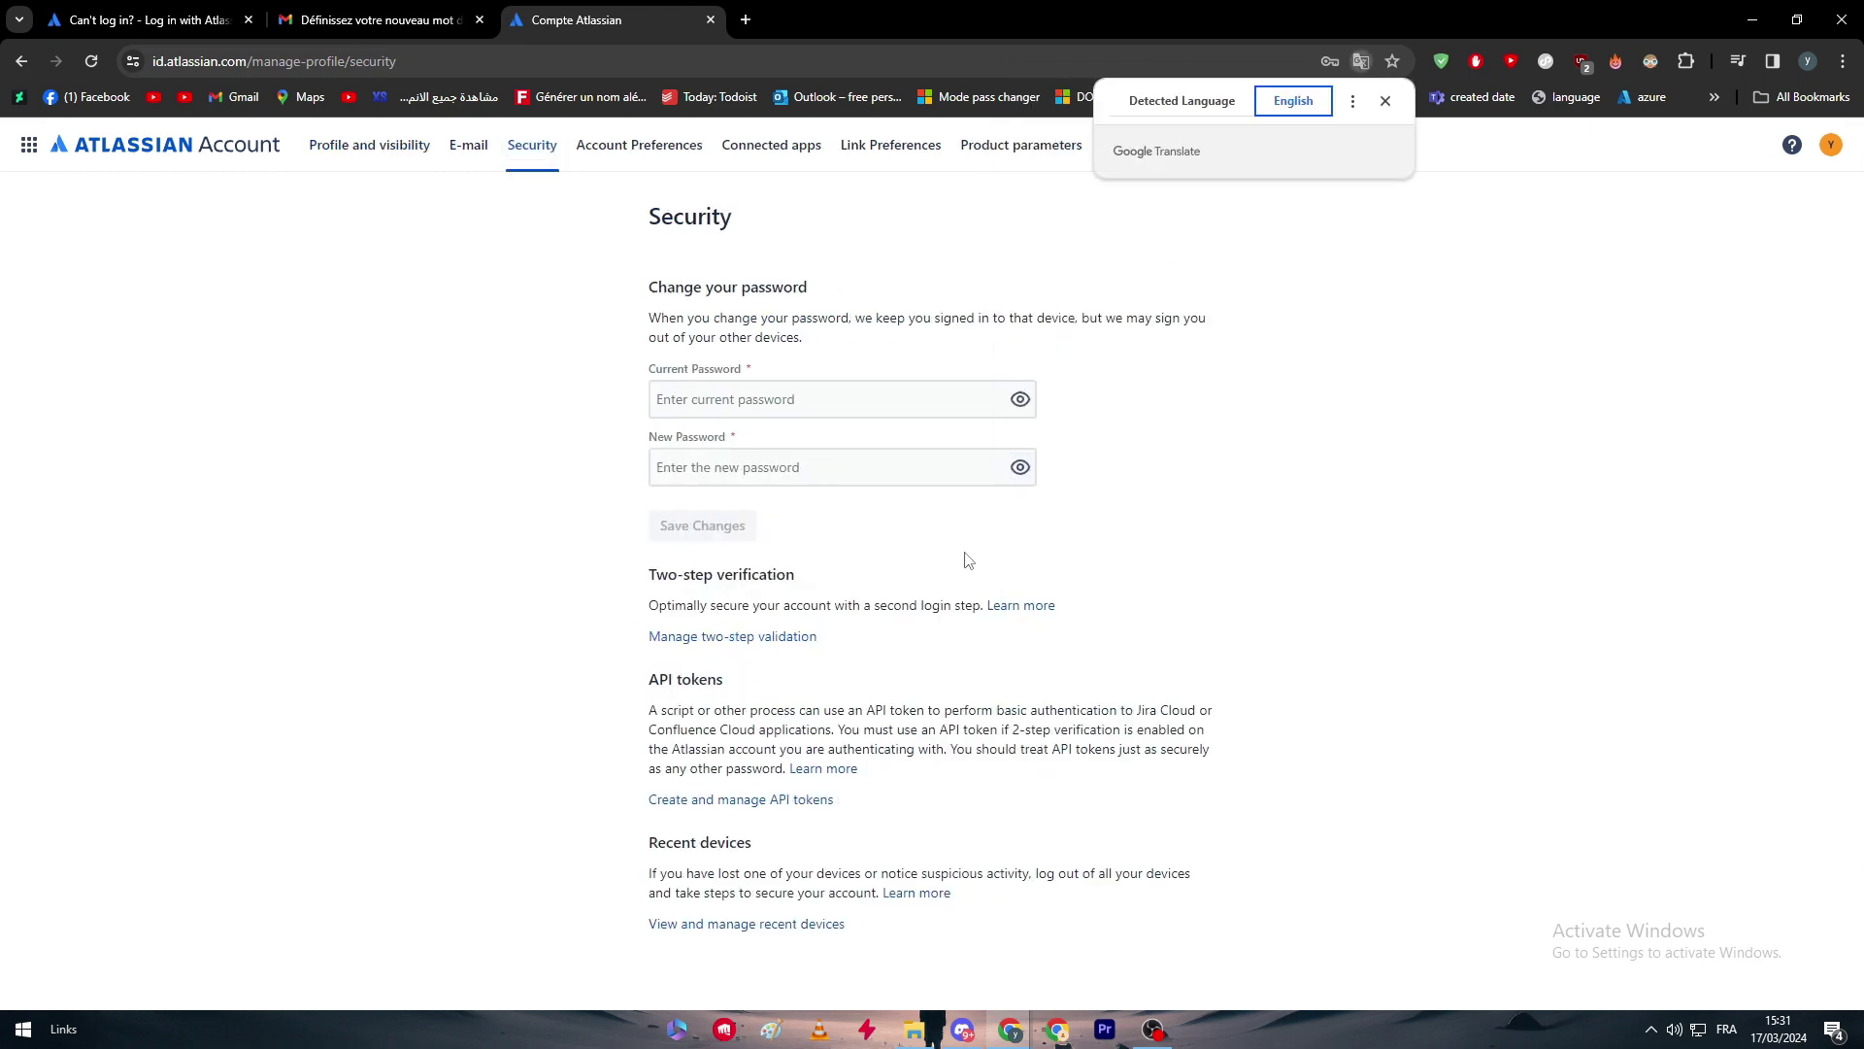
Open two-step verification and confirm the account password to start setup.
{"action": "left_click", "coordinate": [759, 638]}
{"action": "left_click", "coordinate": [759, 608]}
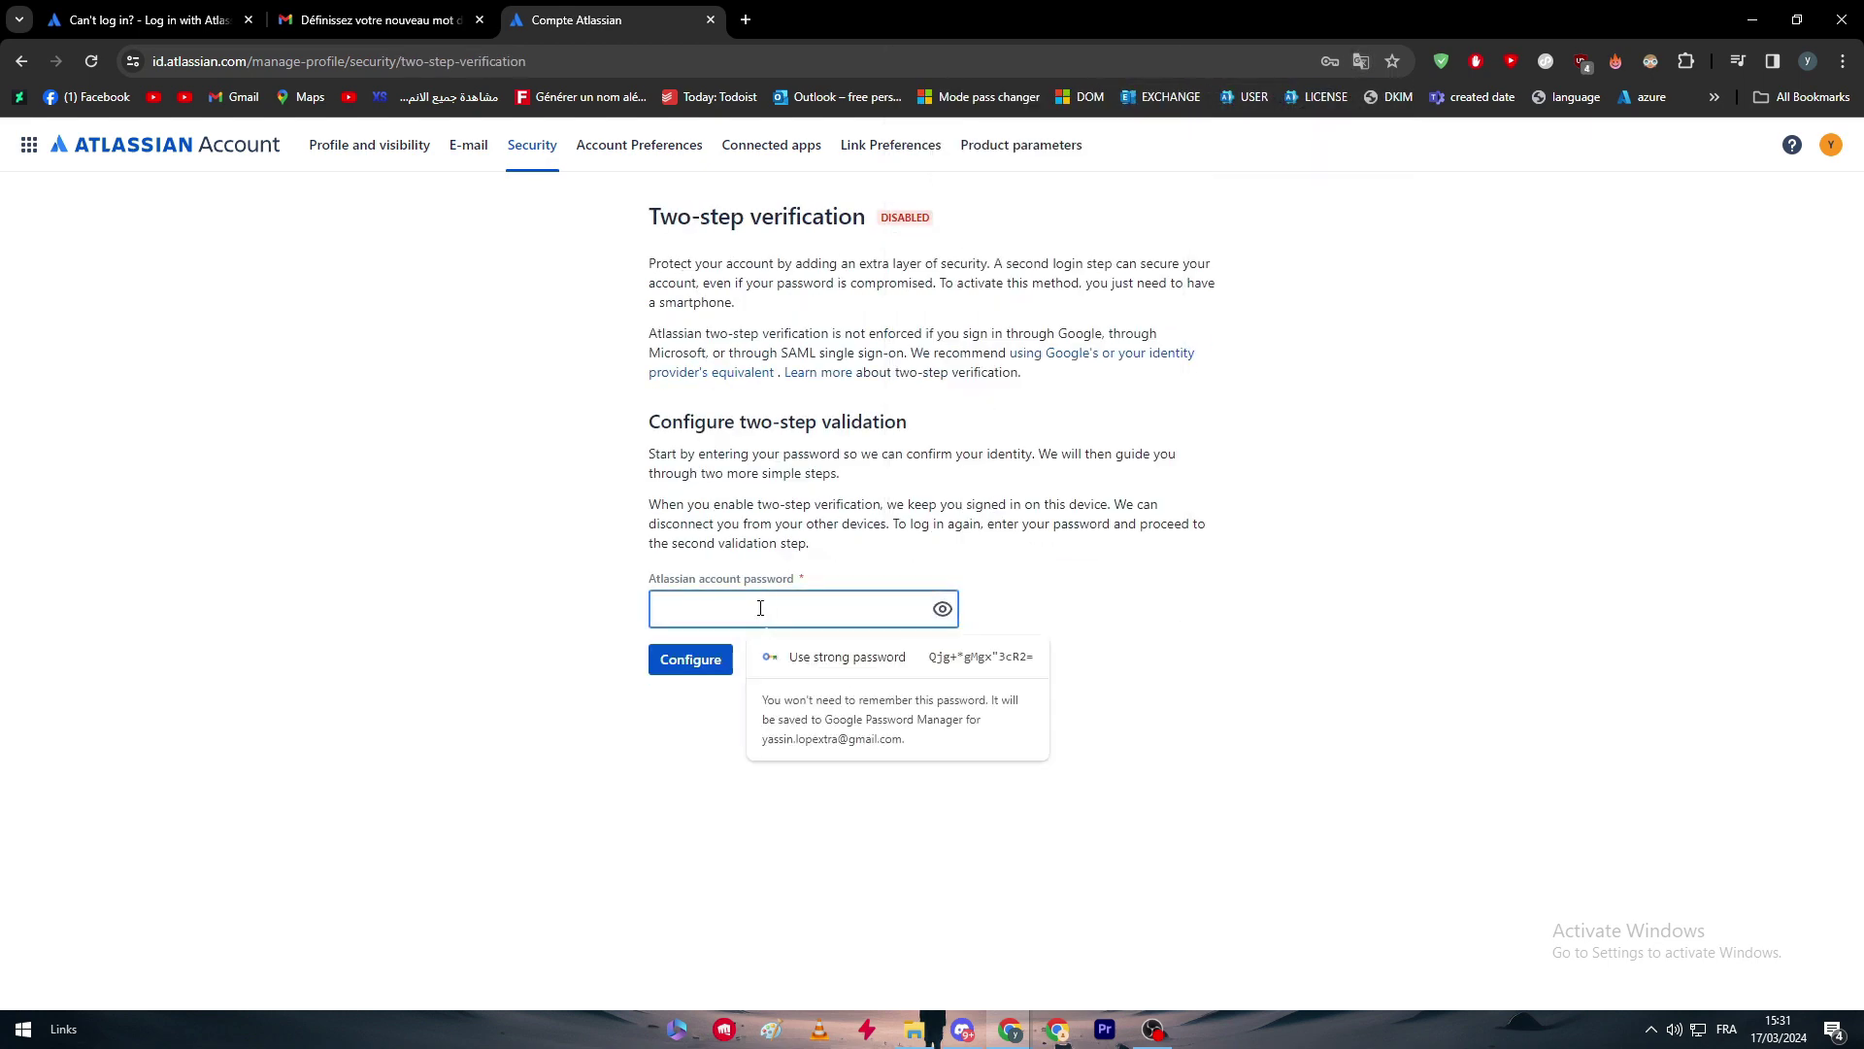
{"action": "type", "text": "********"}
{"action": "key", "text": "Return"}
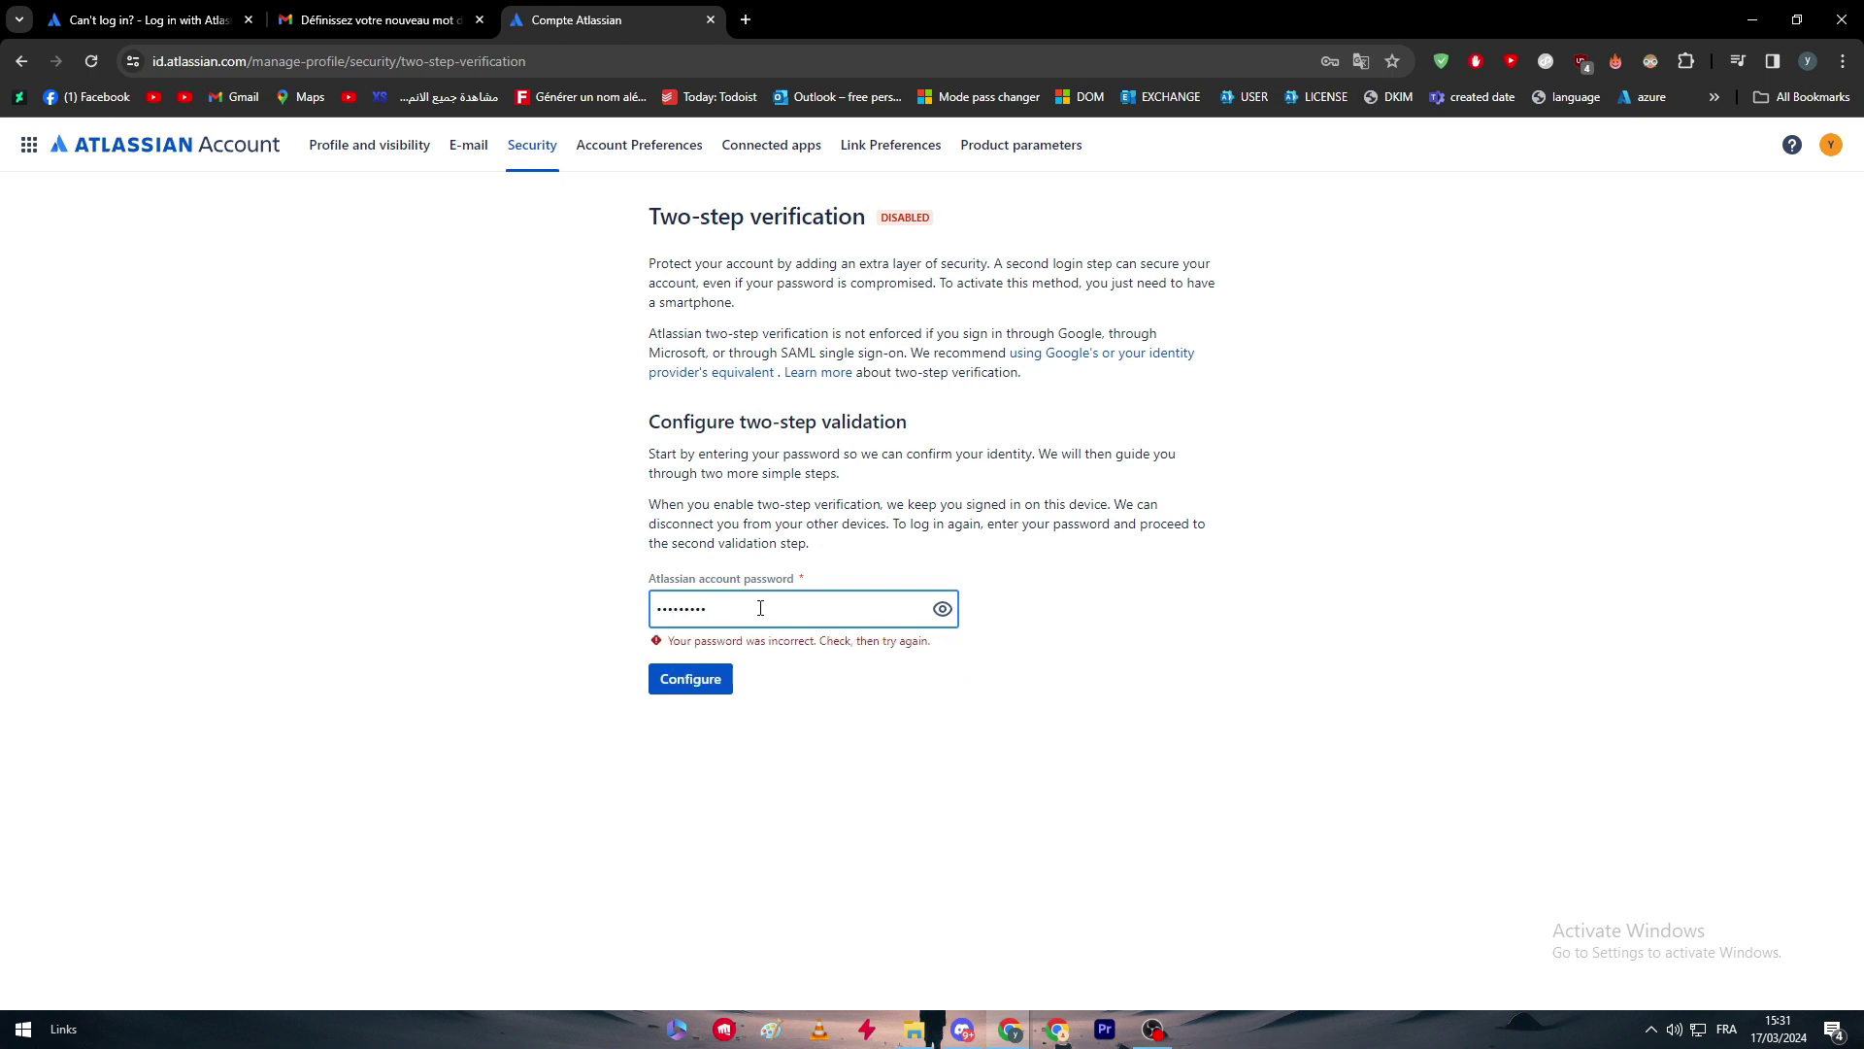
{"action": "key", "text": "Return"}
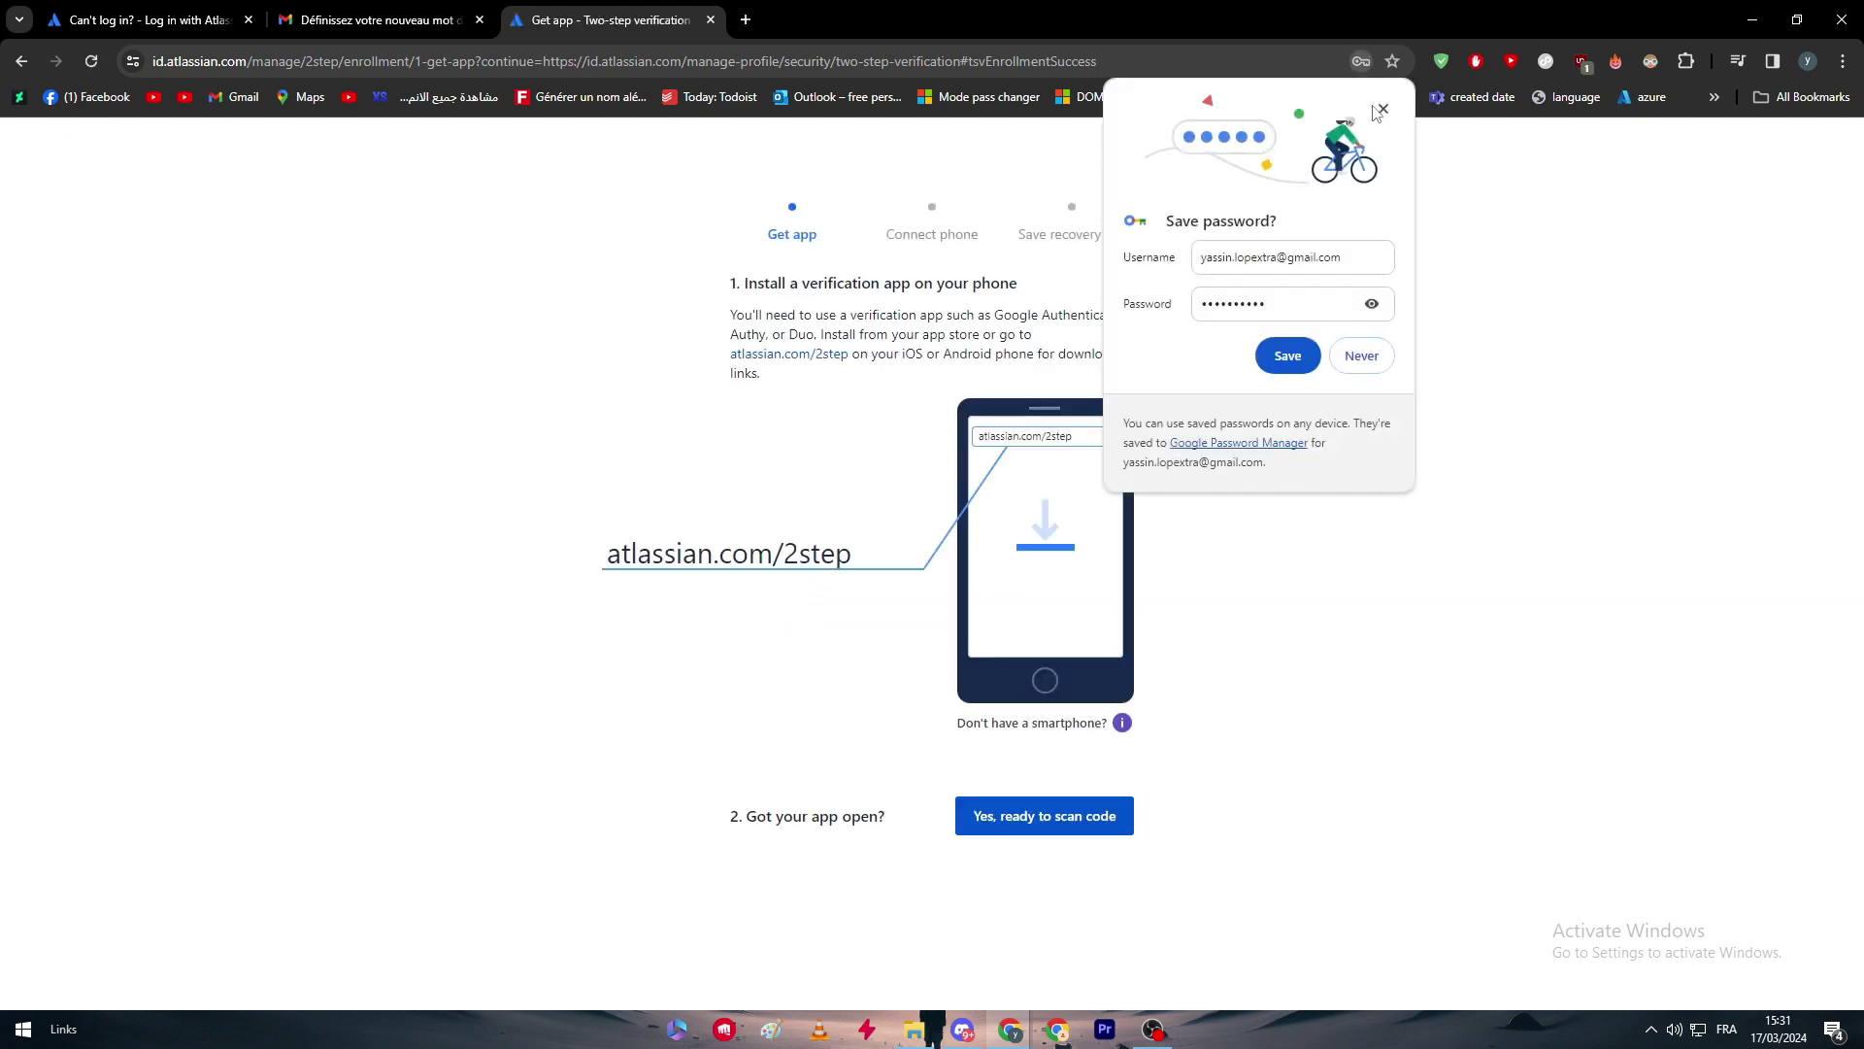
Close Chrome's Save password popup and clear a stray highlight on the install-app instruction.
{"action": "left_click", "coordinate": [1382, 110]}
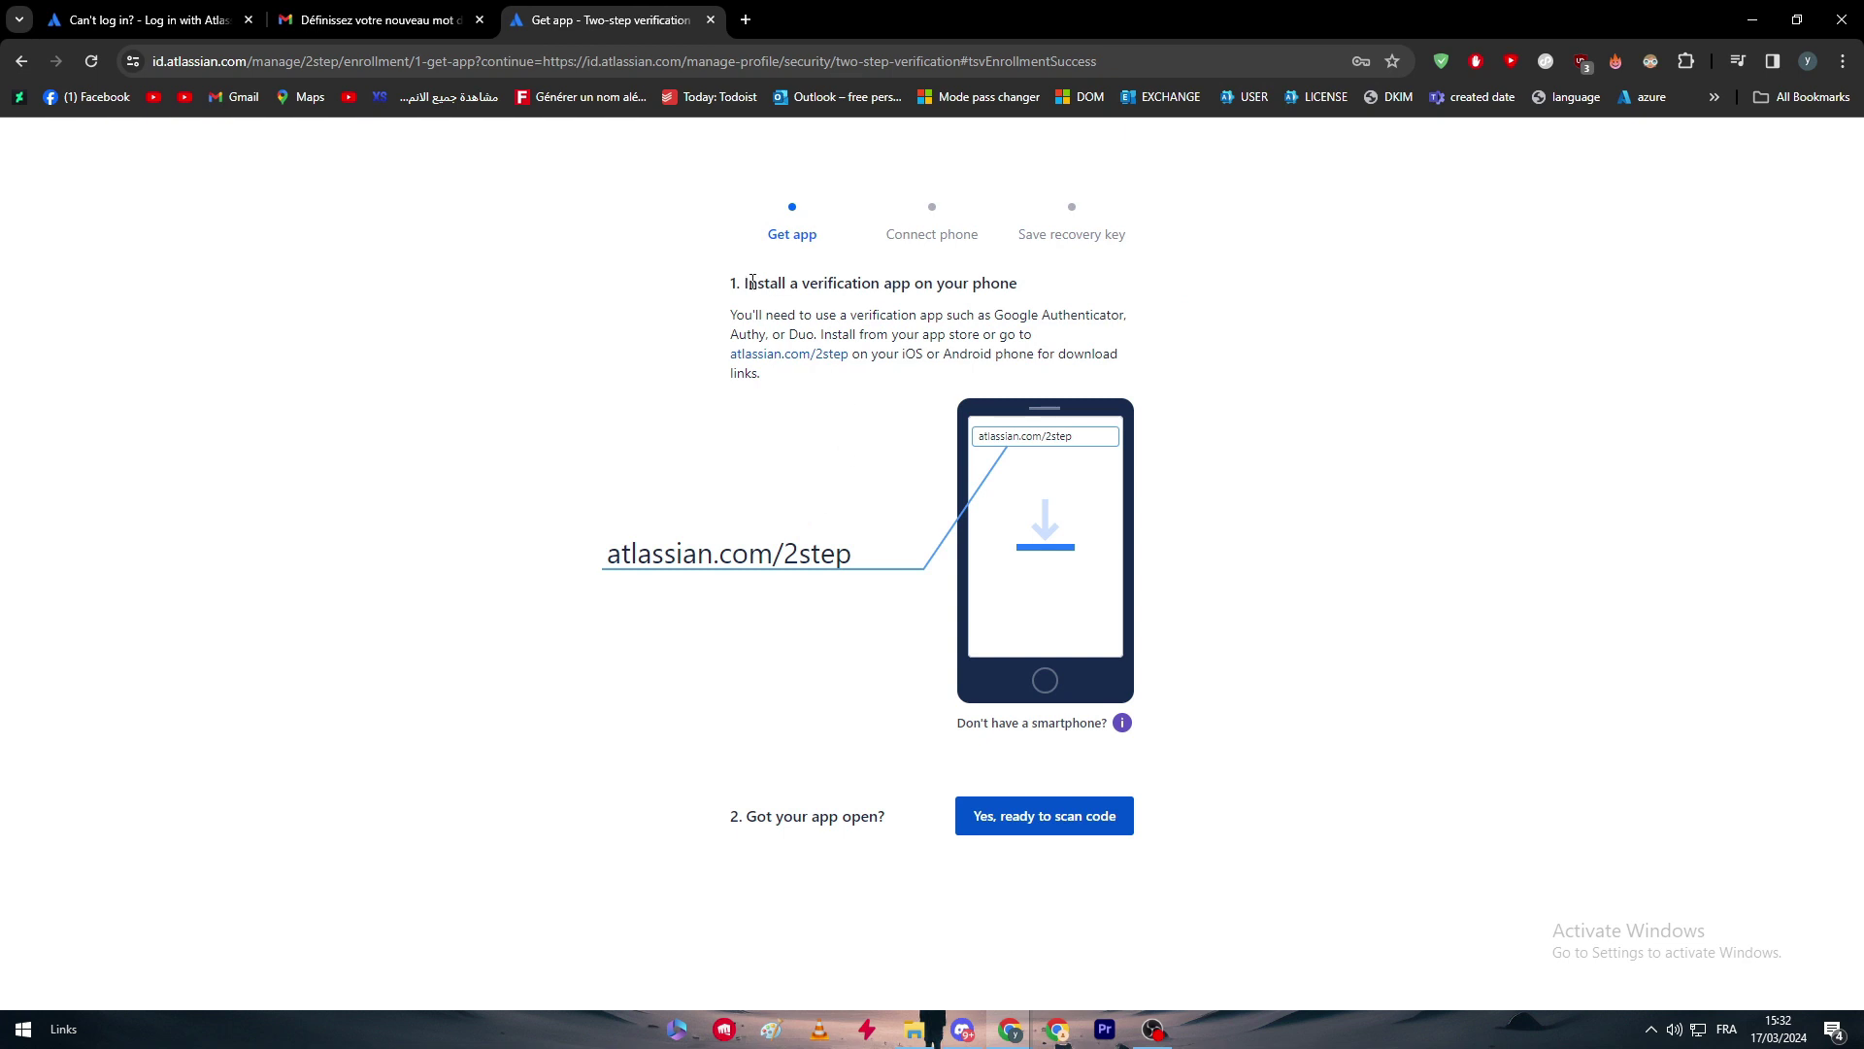
{"action": "left_click_drag", "start_coordinate": [762, 285], "coordinate": [946, 317]}
{"action": "left_click", "coordinate": [793, 281]}
Search 'google athenticator' in a new tab and view the Google Authenticator logo image.
{"action": "left_click", "coordinate": [755, 21]}
{"action": "type", "text": "google athenticator"}
{"action": "key", "text": "Return"}
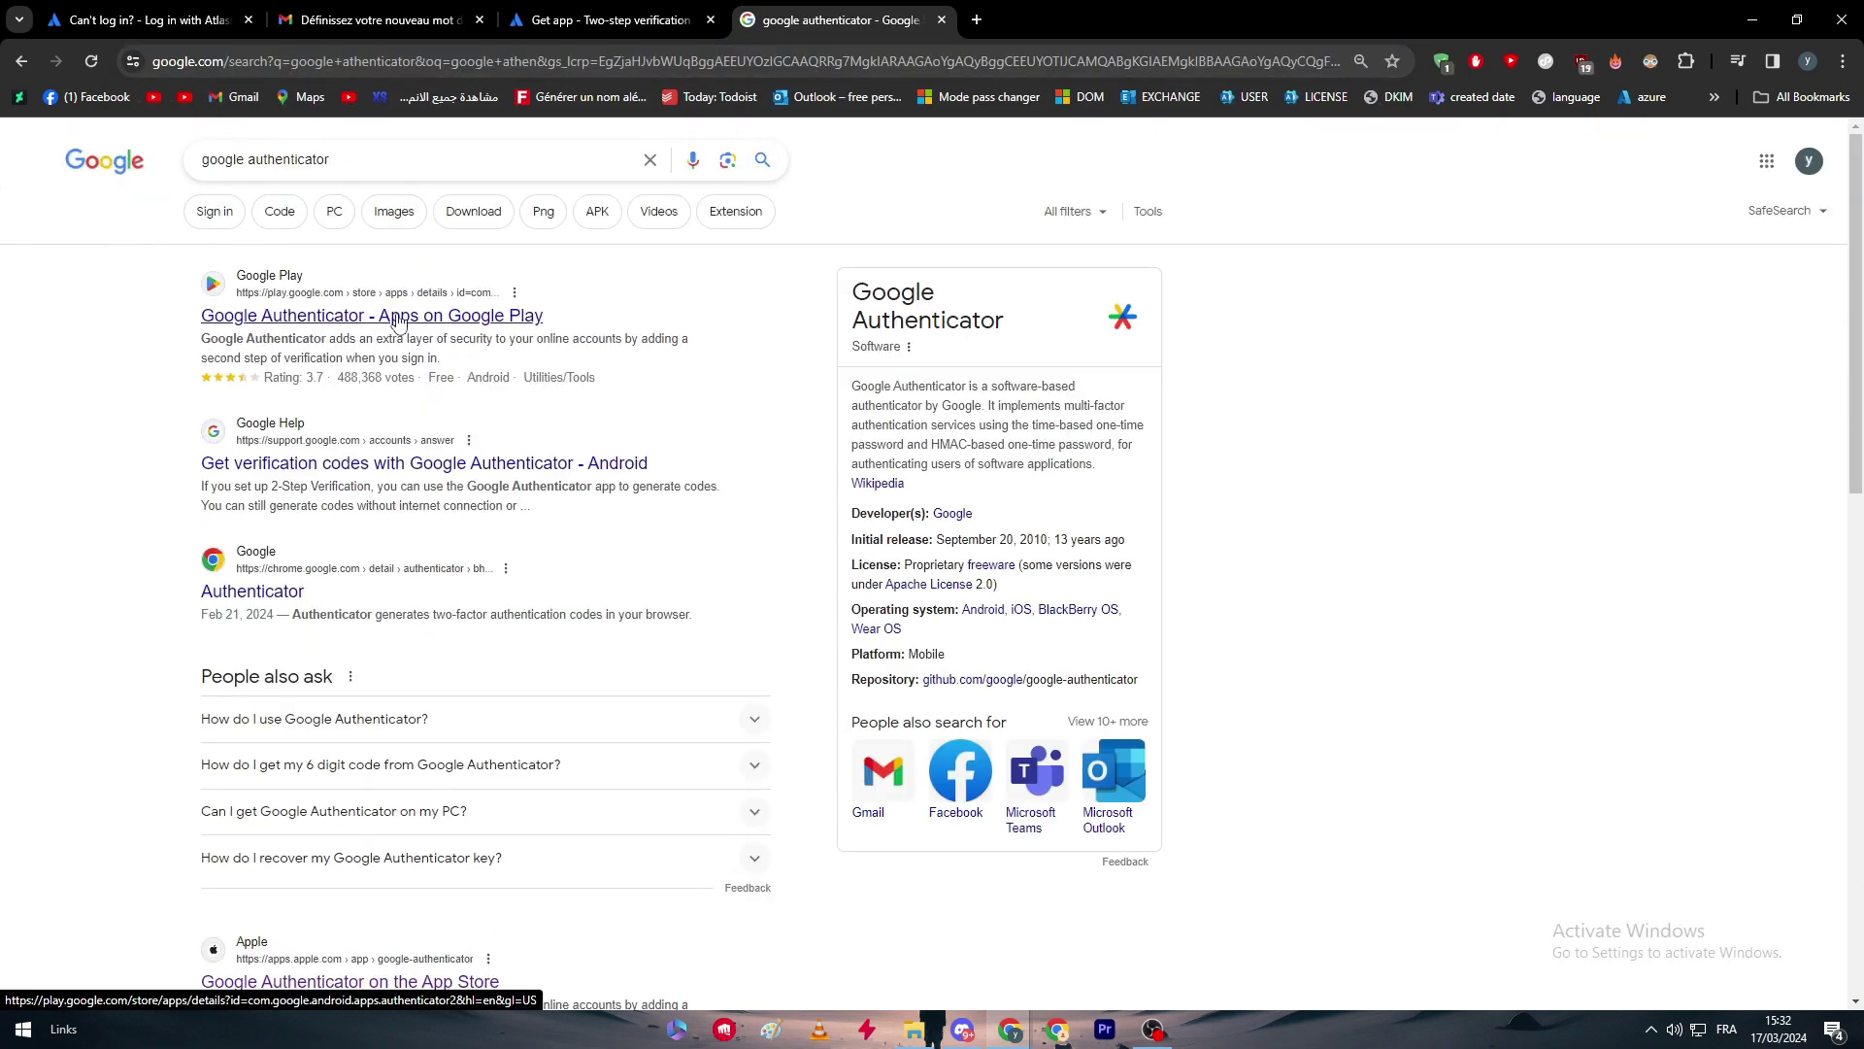
{"action": "left_click", "coordinate": [1127, 321]}
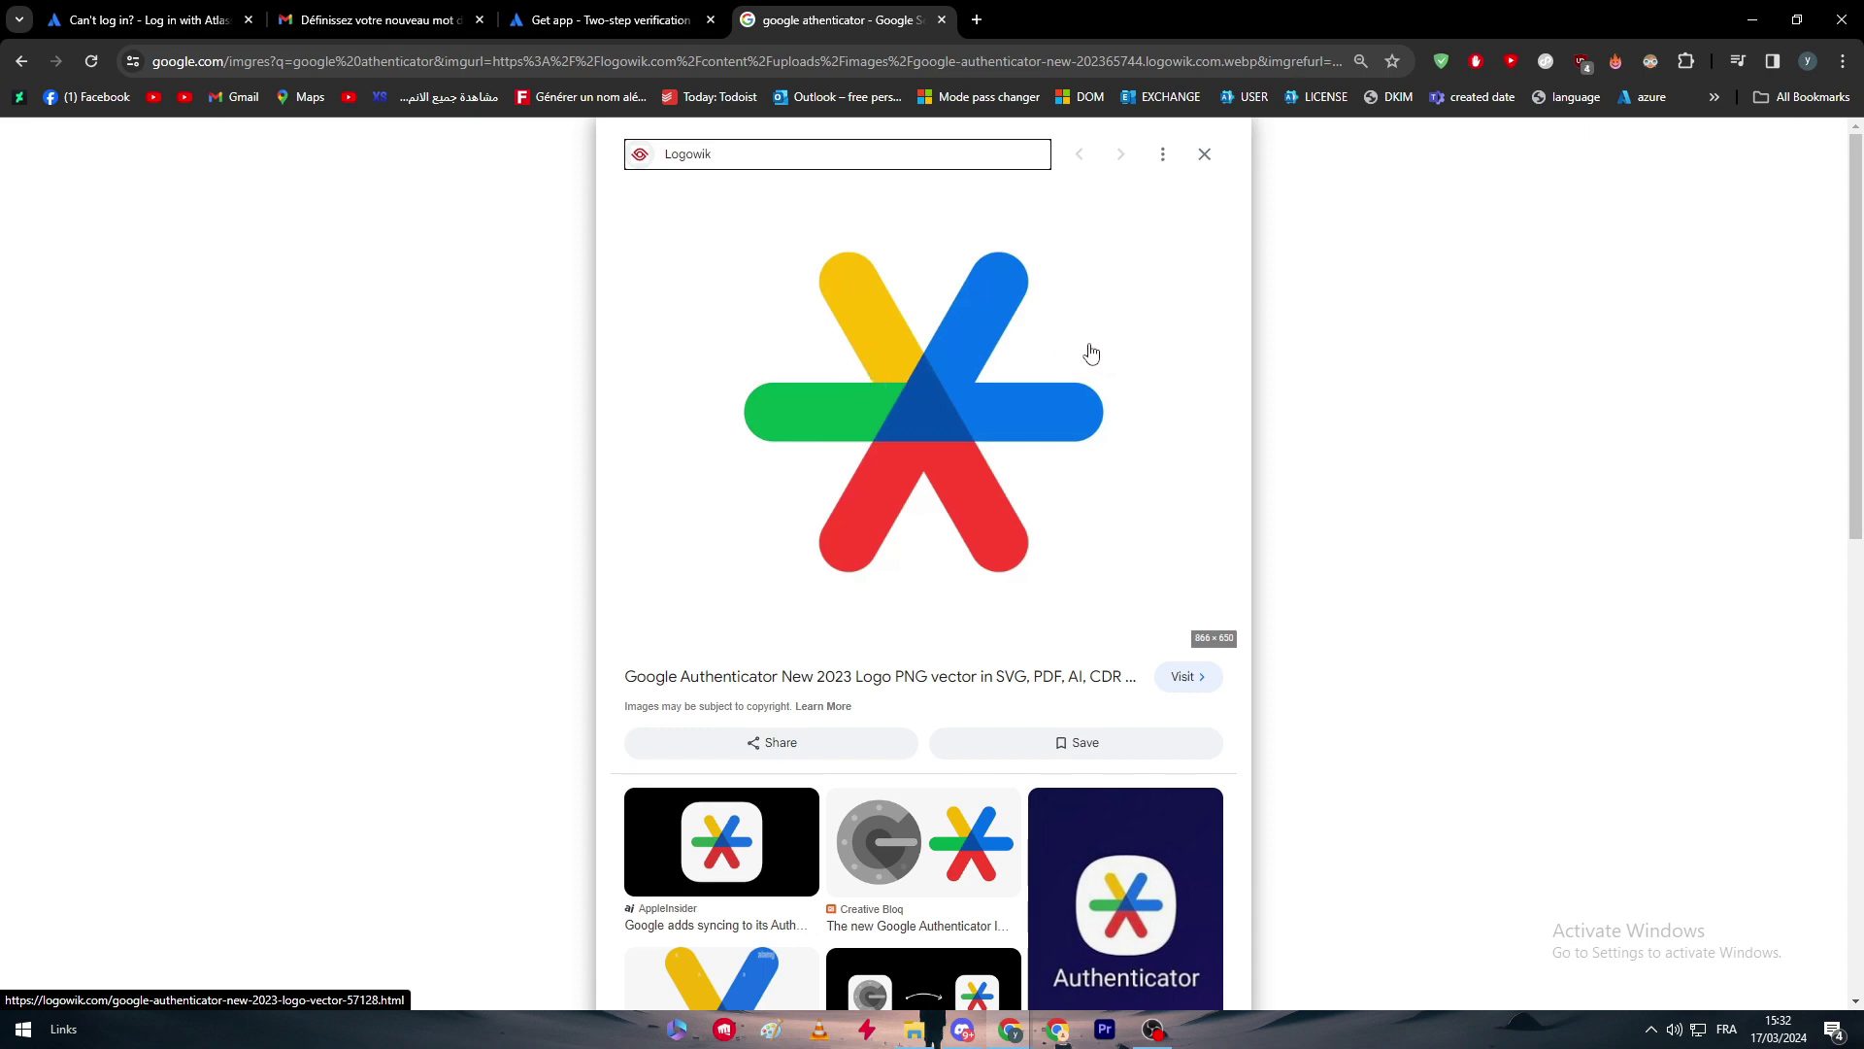
{"action": "left_click", "coordinate": [1204, 155]}
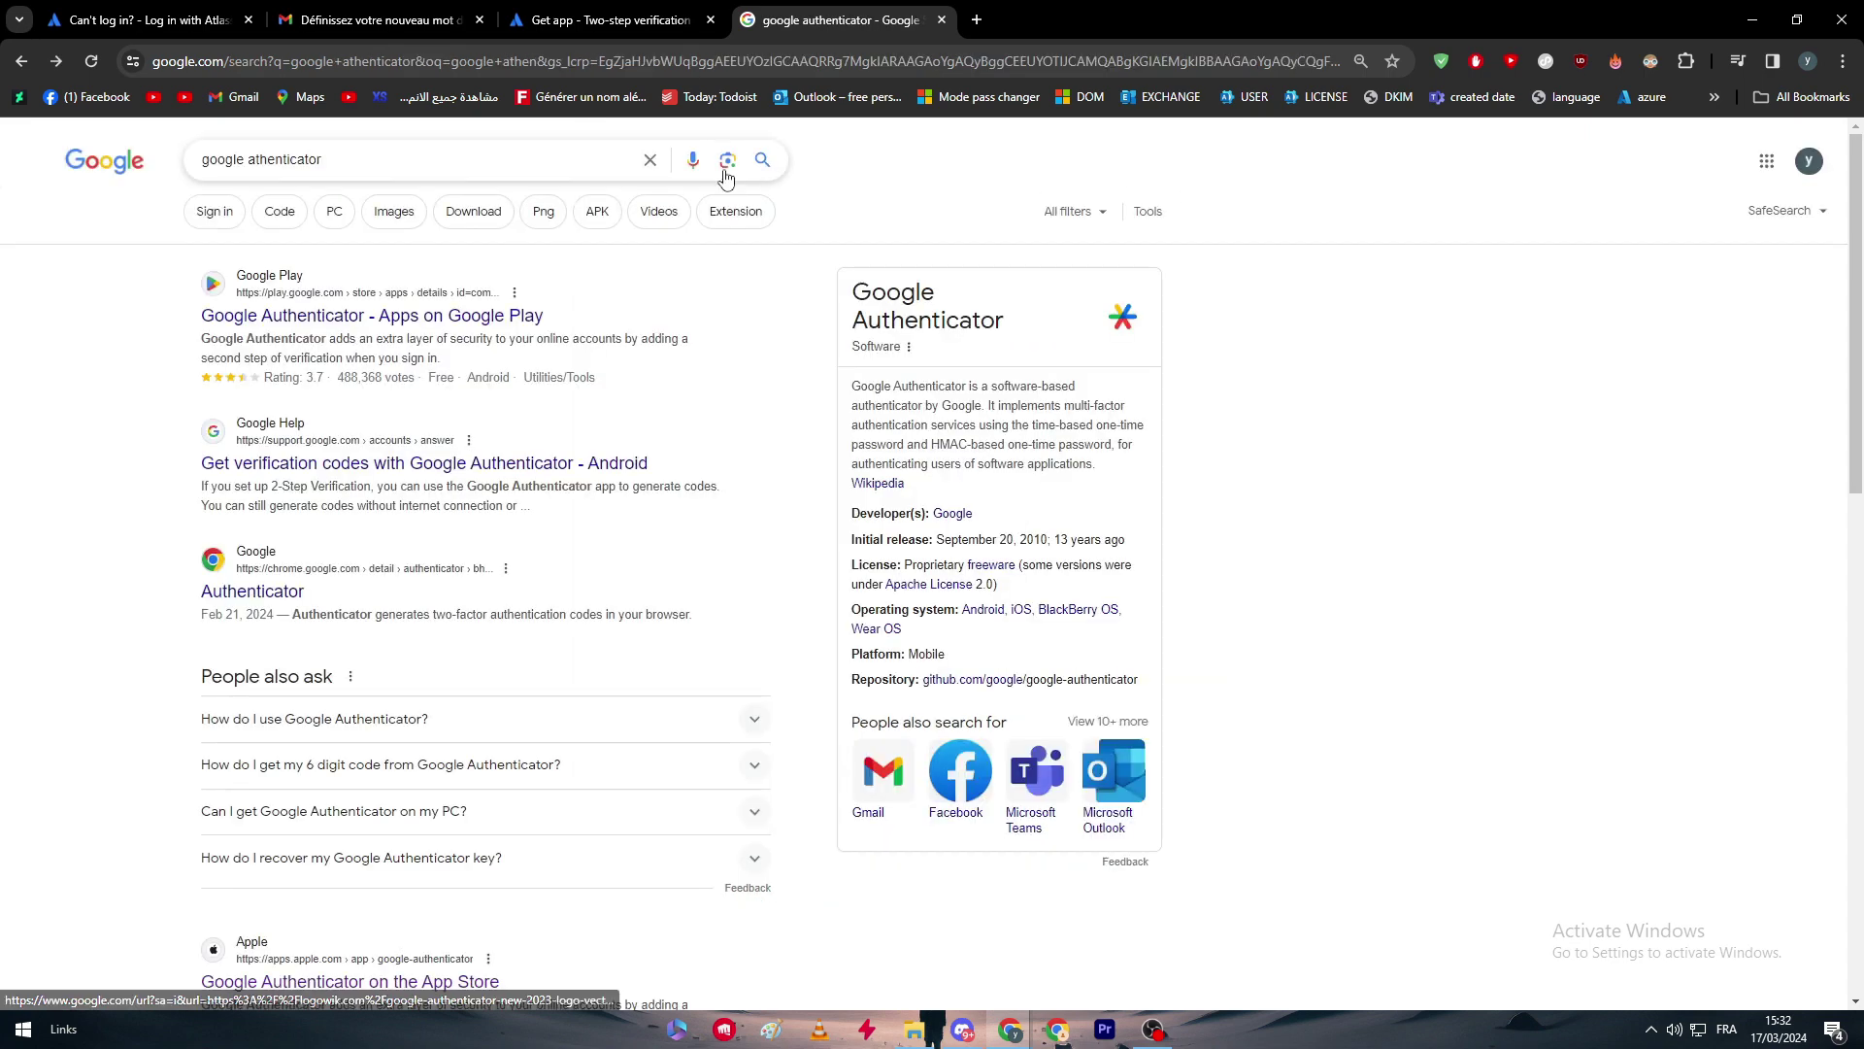
{"action": "triple_click", "coordinate": [424, 158]}
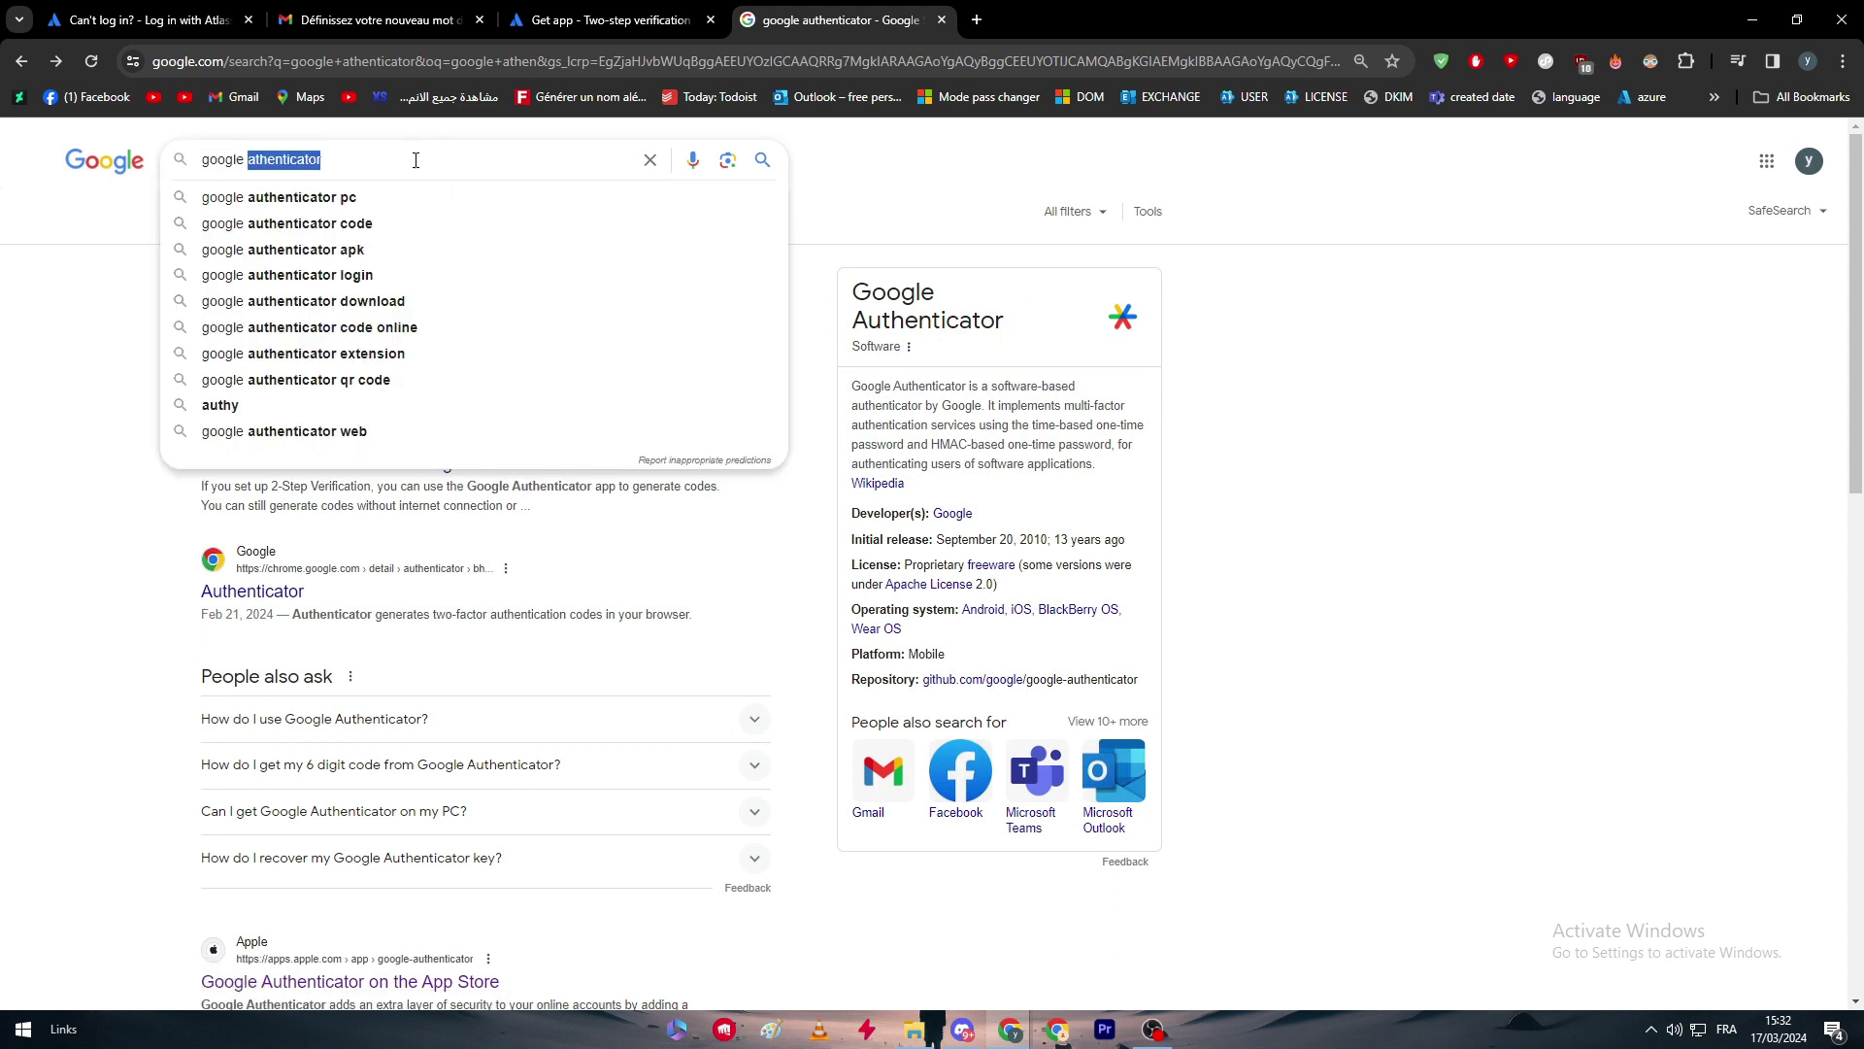
Replace the Google query with 'microsoft authenticator' and browse its image results.
{"action": "triple_click", "coordinate": [418, 159]}
{"action": "type", "text": "mic"}
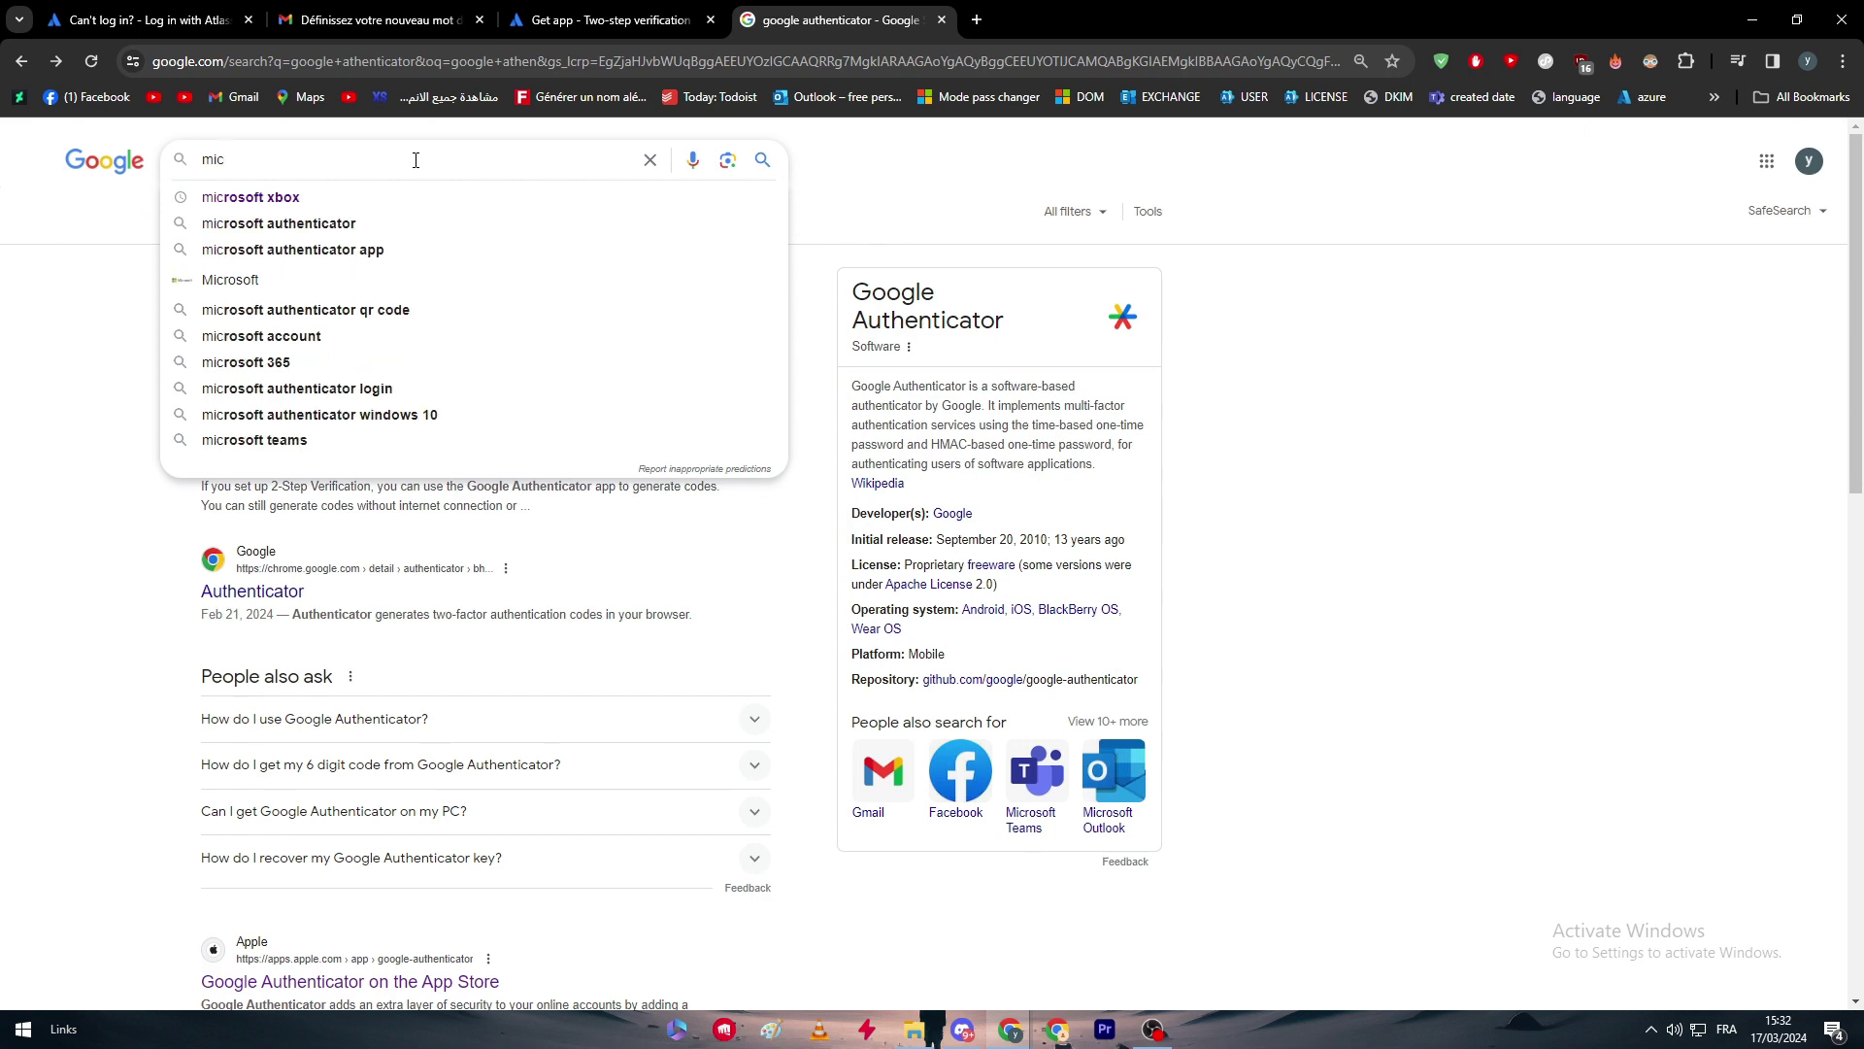
{"action": "type", "text": "rosoft authenticator"}
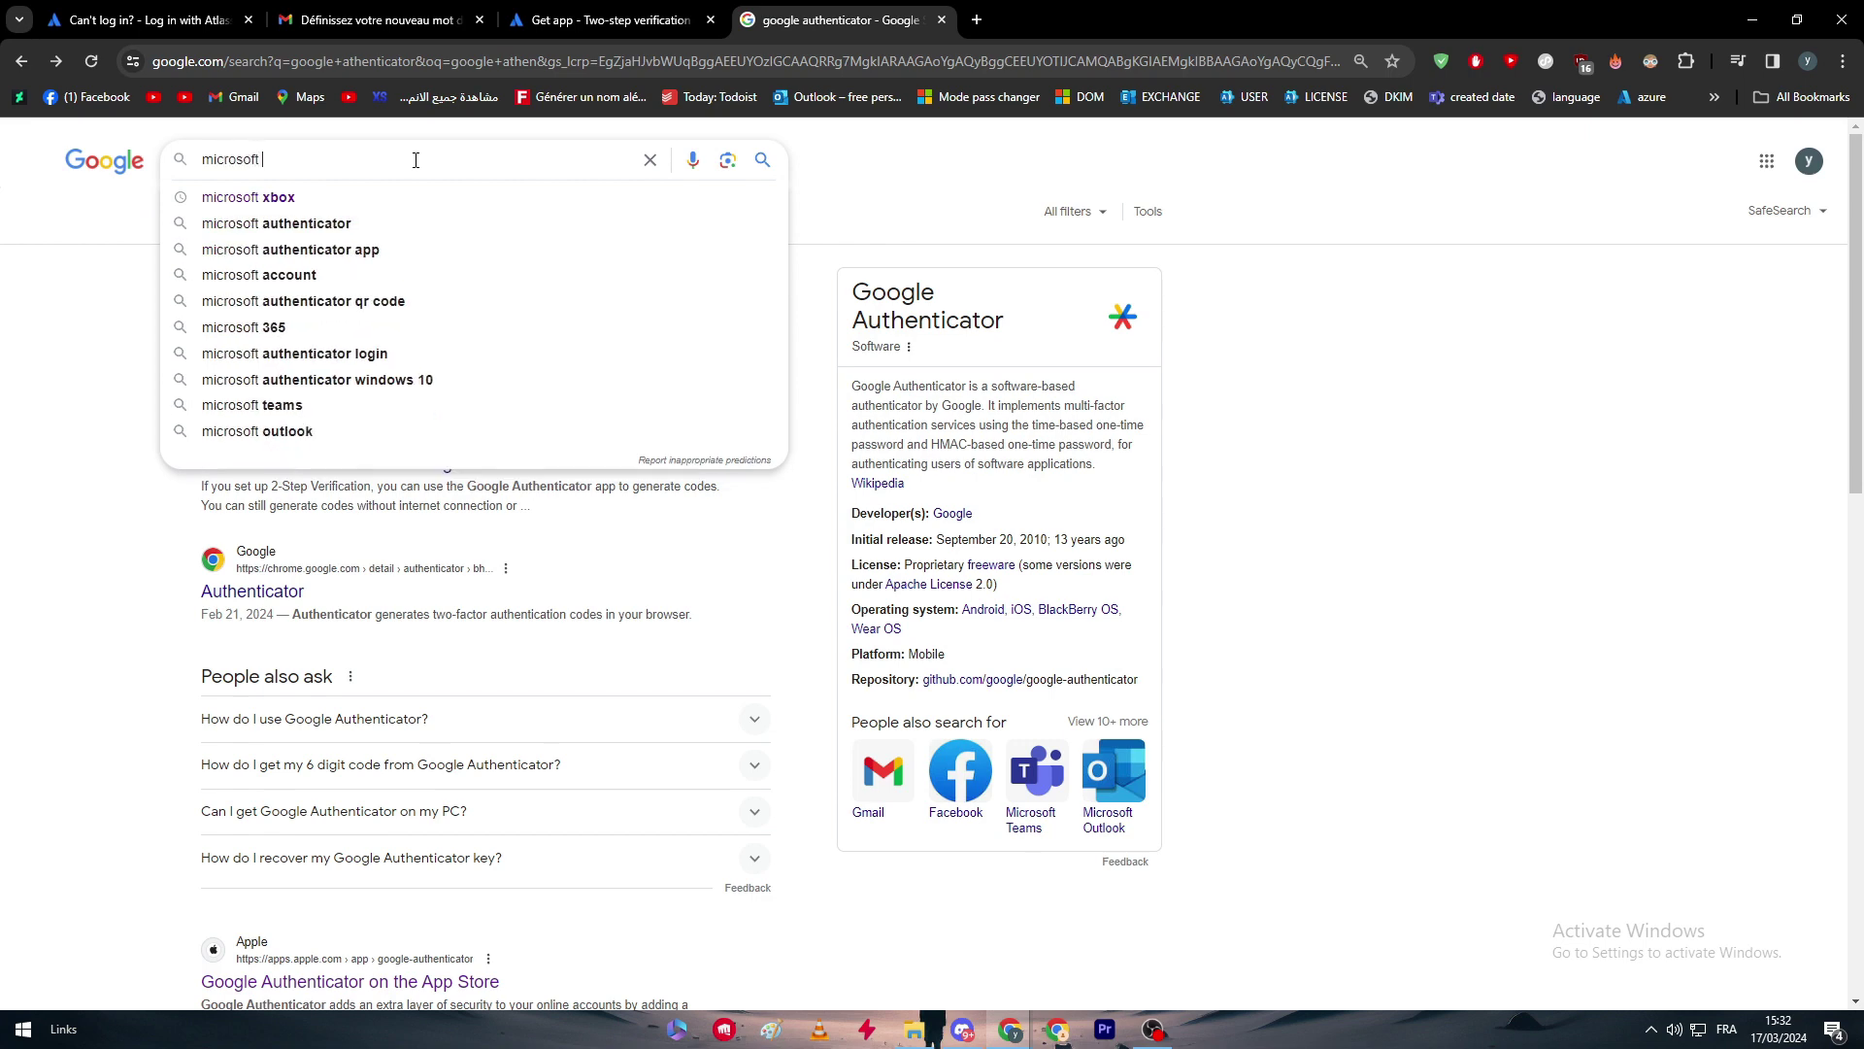
{"action": "key", "text": "Return"}
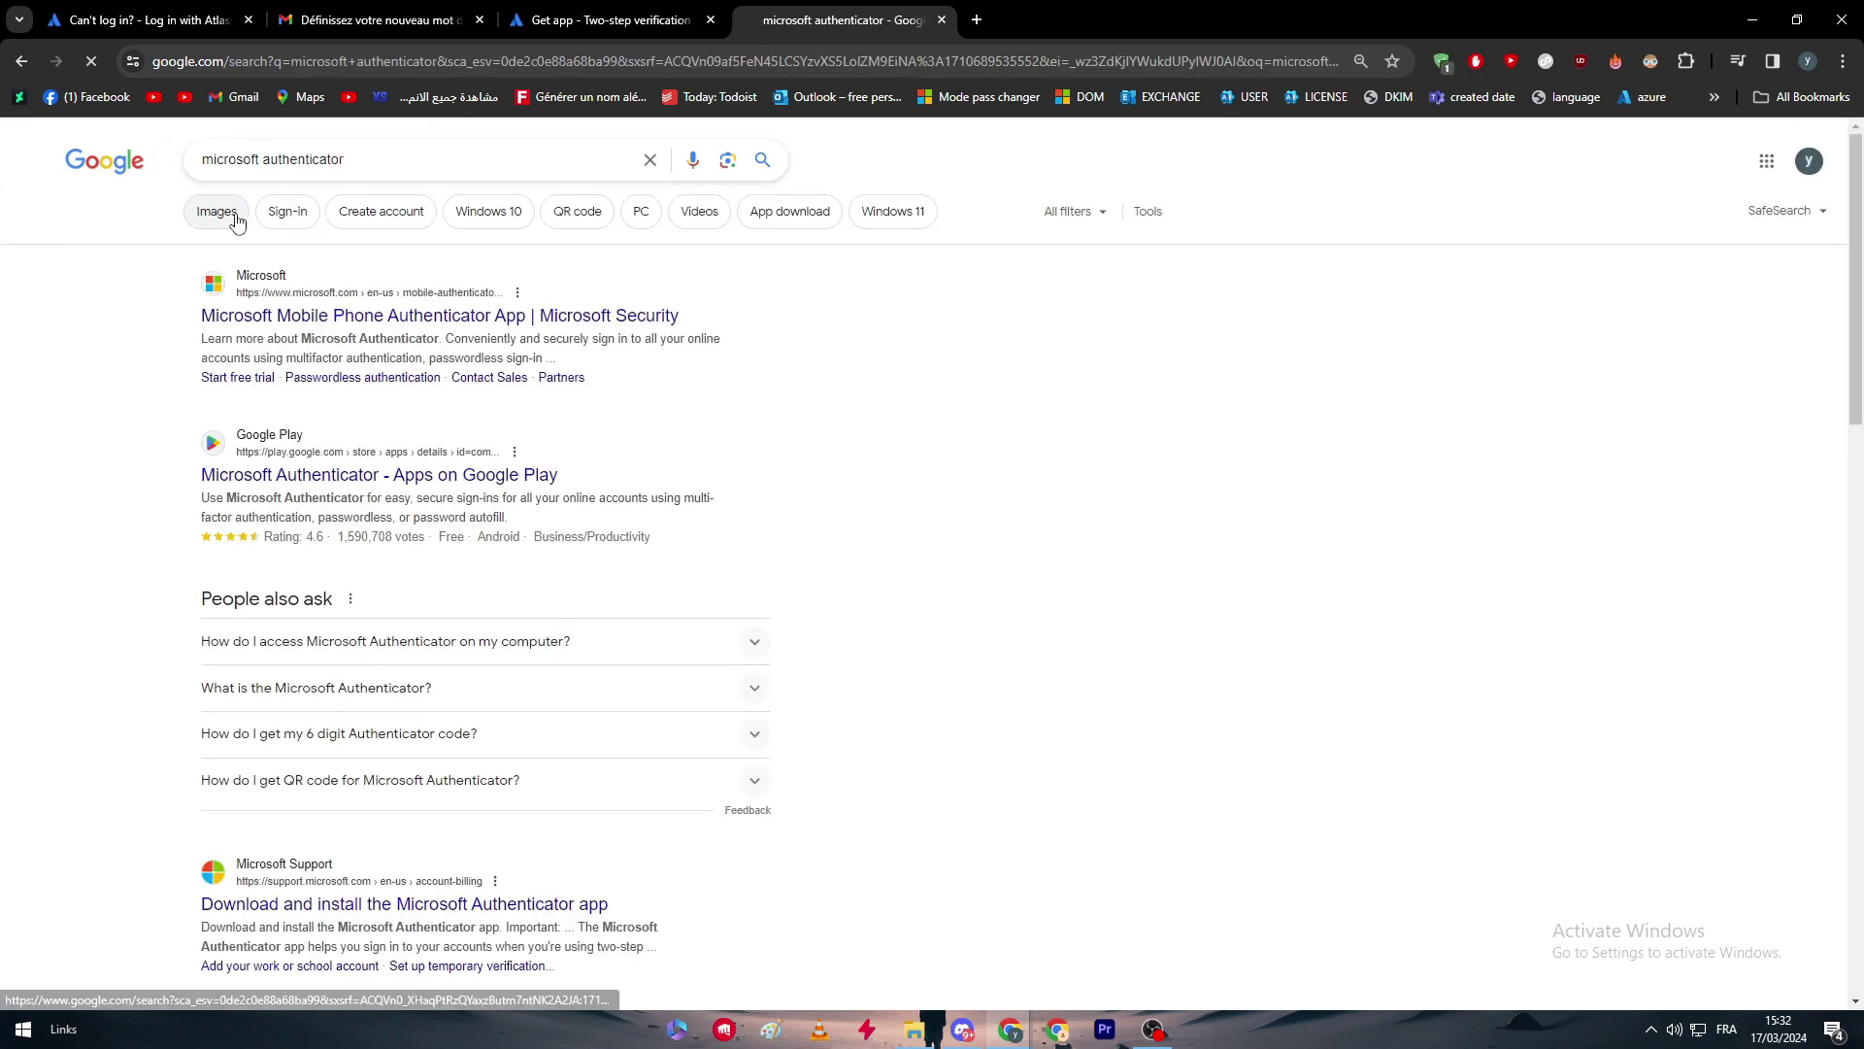
{"action": "left_click", "coordinate": [226, 212]}
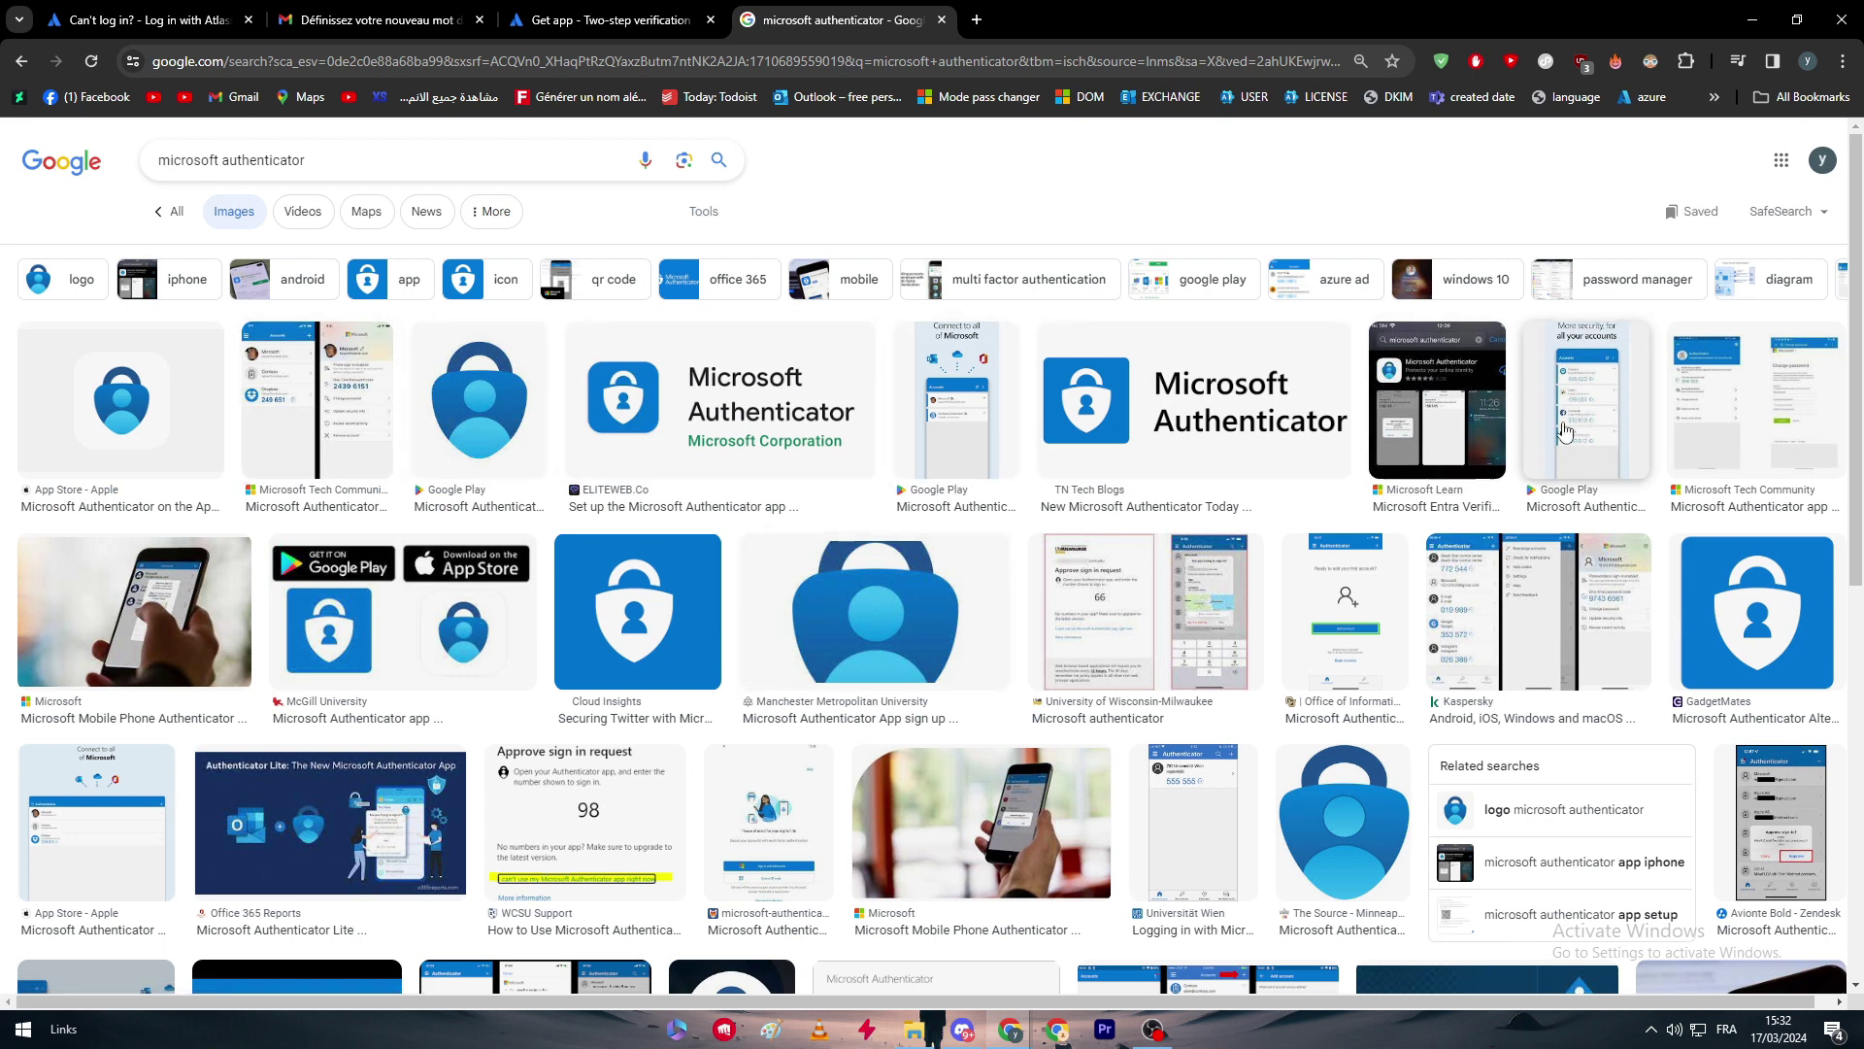
{"action": "scroll", "coordinate": [1464, 554], "scroll_direction": "down", "scroll_amount": 7}
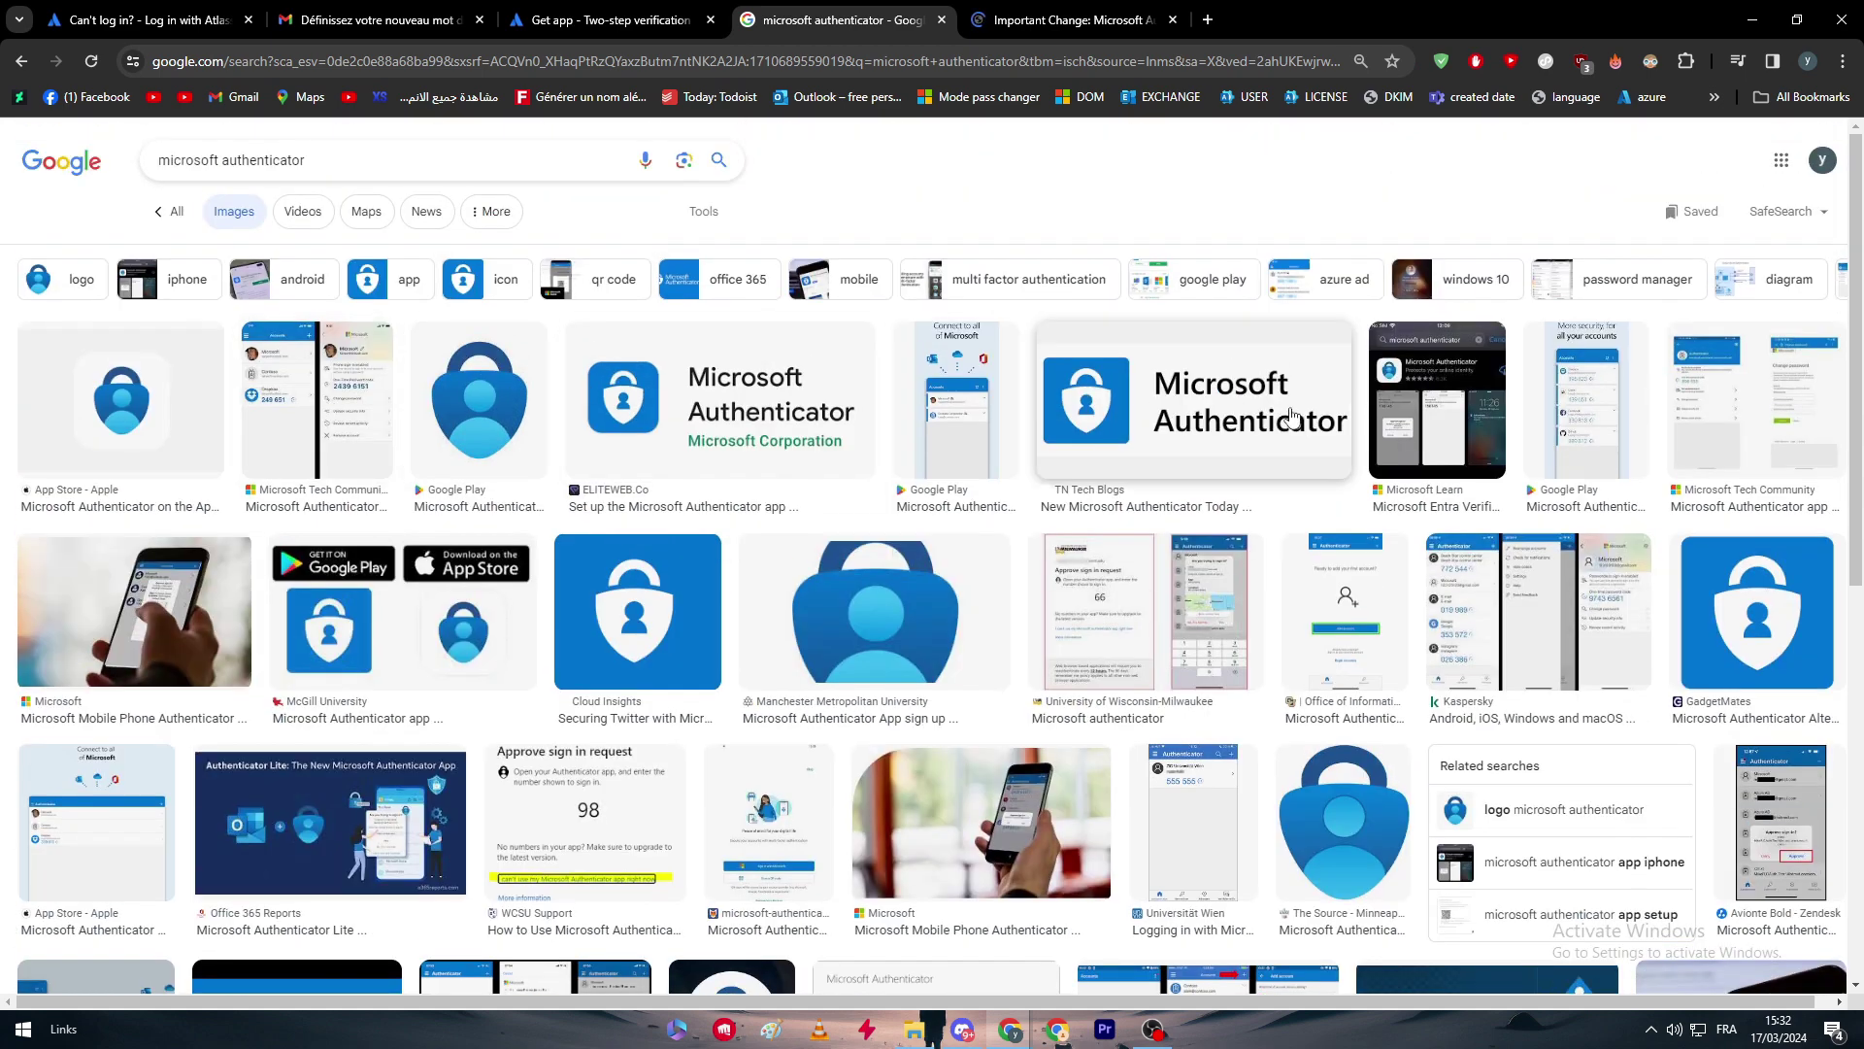
{"action": "scroll", "coordinate": [1575, 427], "scroll_direction": "down", "scroll_amount": 2}
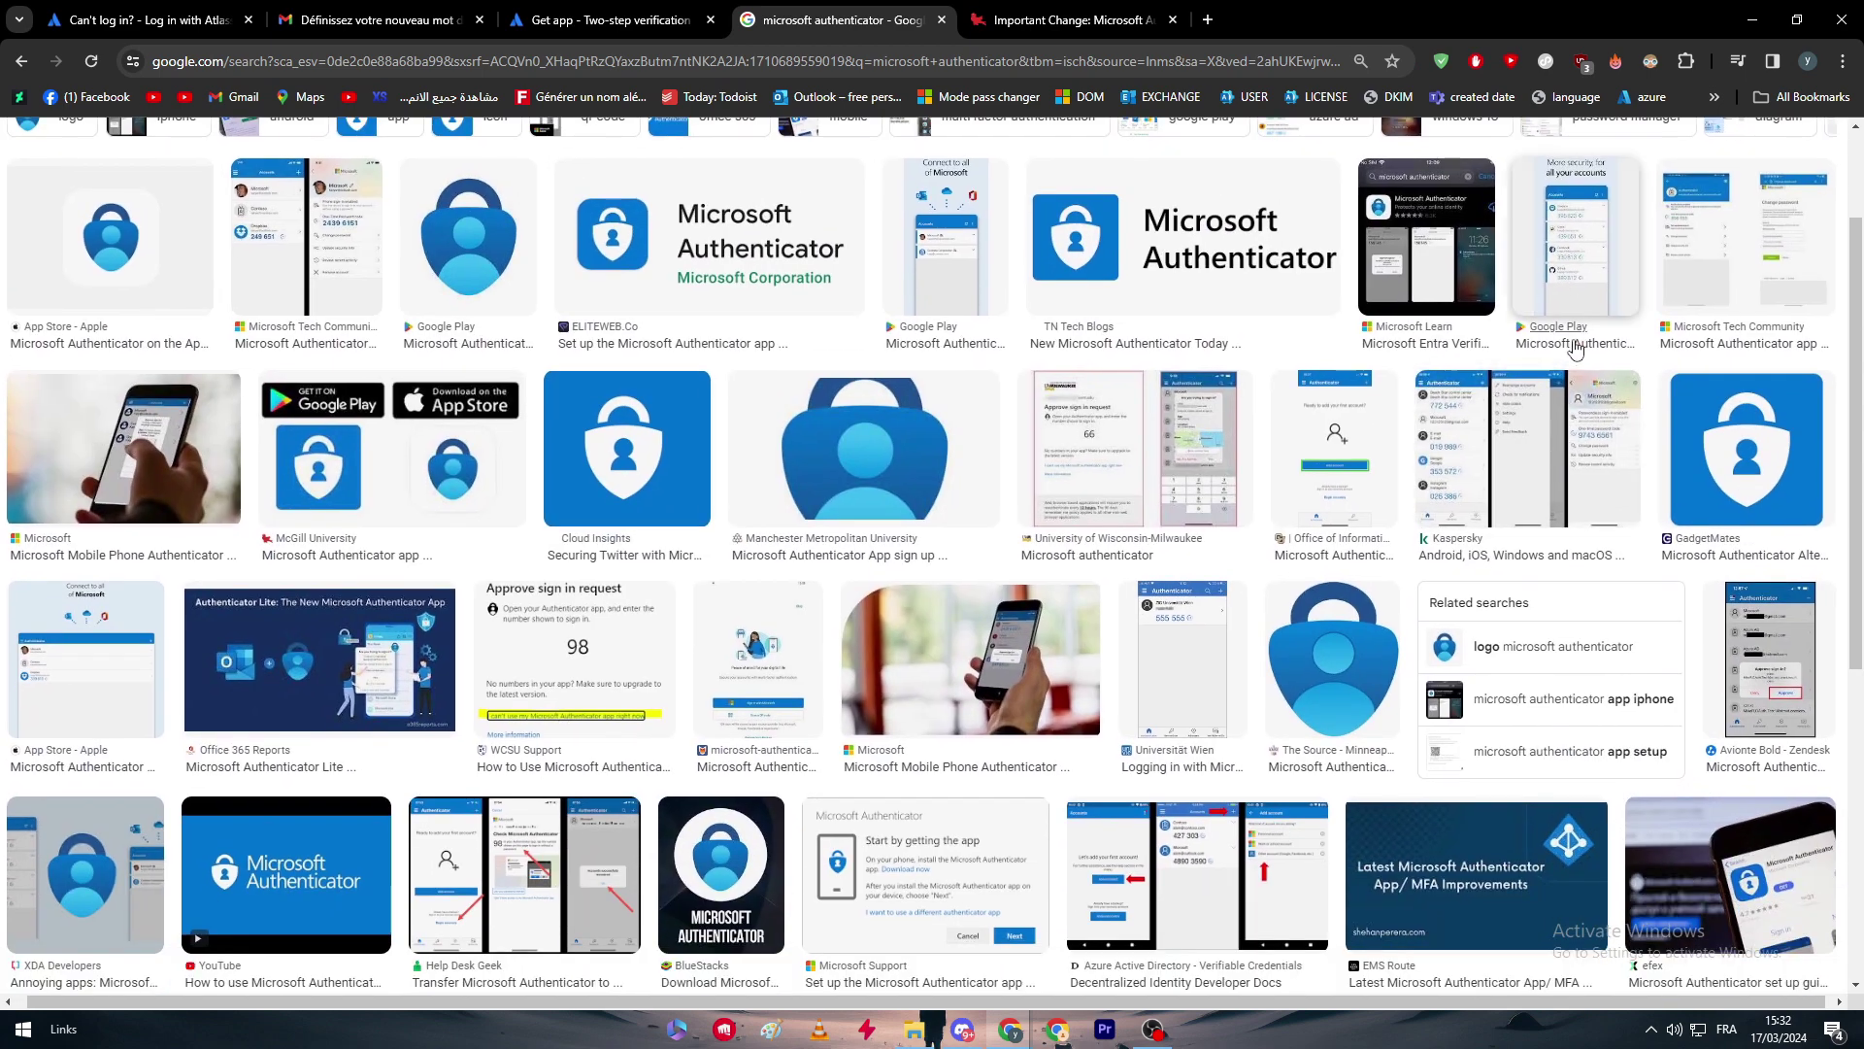
Open the Microsoft Authenticator Google Play listing and enlarge the 'More security, for all your accounts' screenshot.
{"action": "left_click", "coordinate": [1575, 342]}
{"action": "scroll", "coordinate": [970, 517], "scroll_direction": "down", "scroll_amount": 2}
{"action": "left_click", "coordinate": [814, 609]}
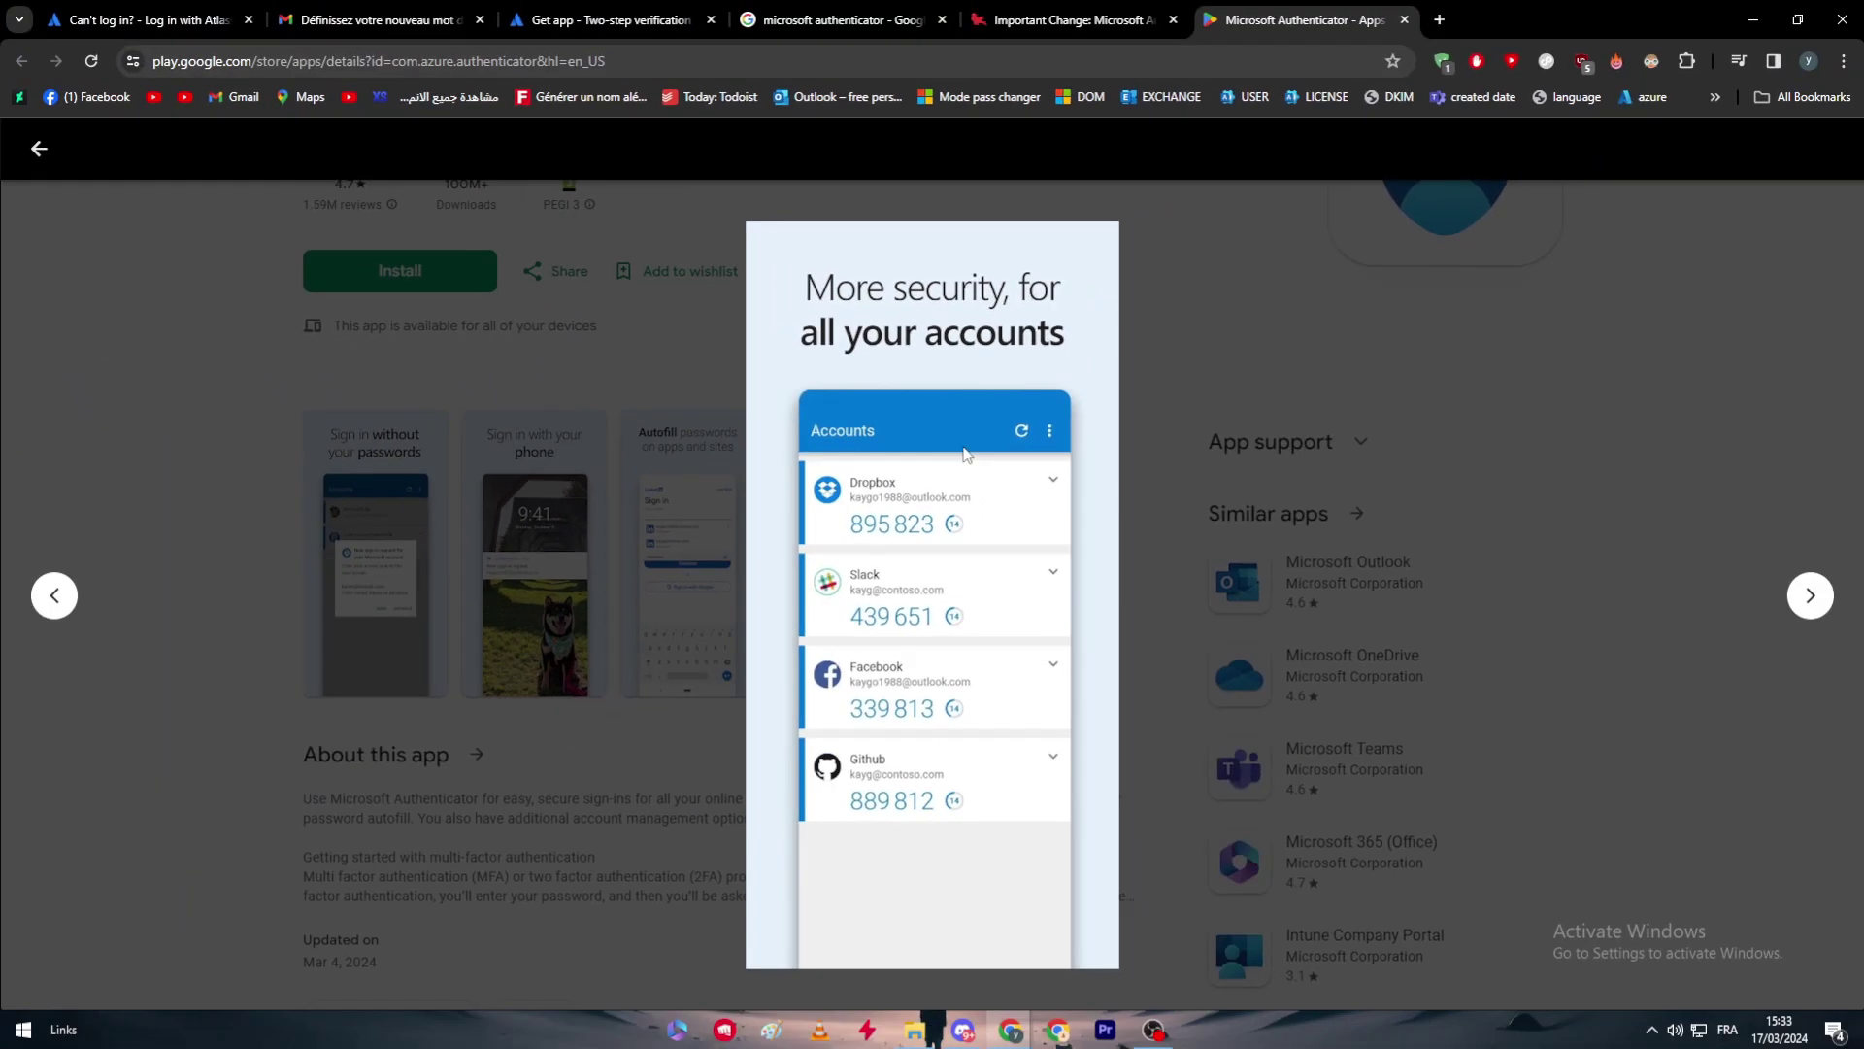
{"action": "left_click", "coordinate": [573, 387]}
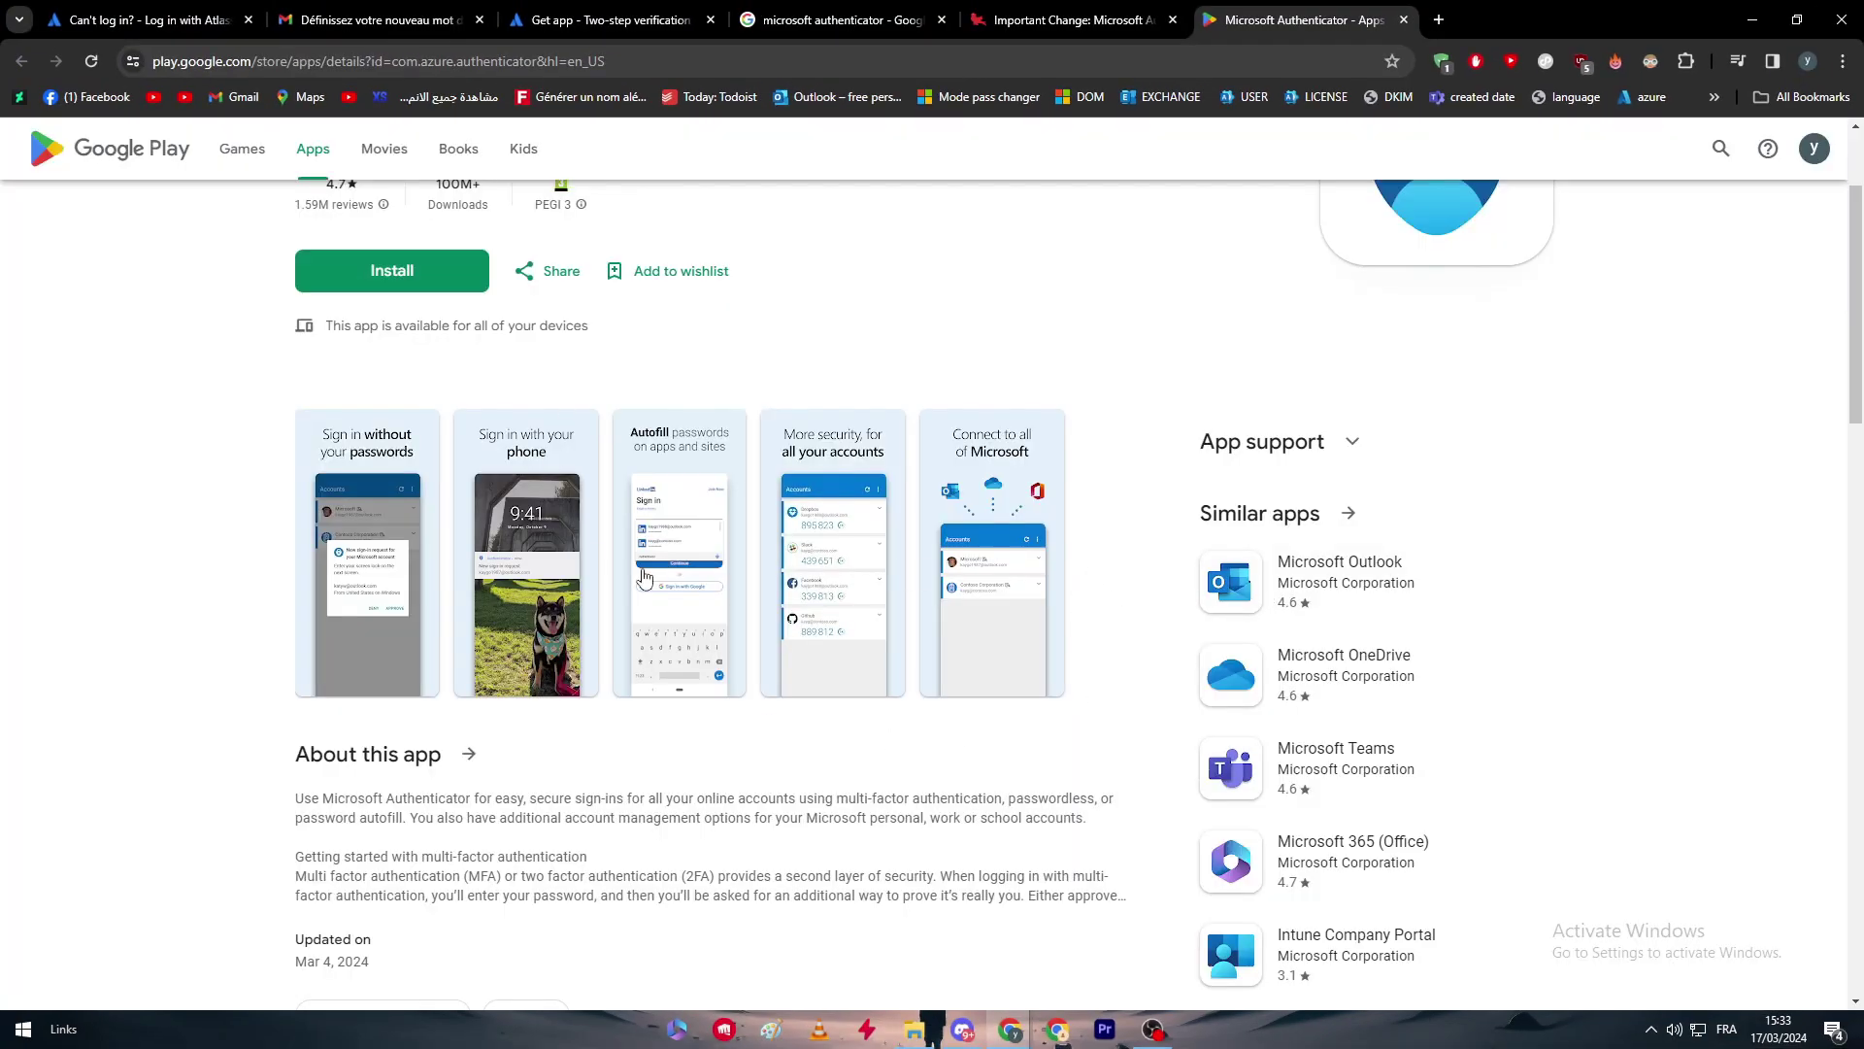
Enlarge the accounts screenshot twice more, closing the viewer each time.
{"action": "left_click", "coordinate": [822, 610]}
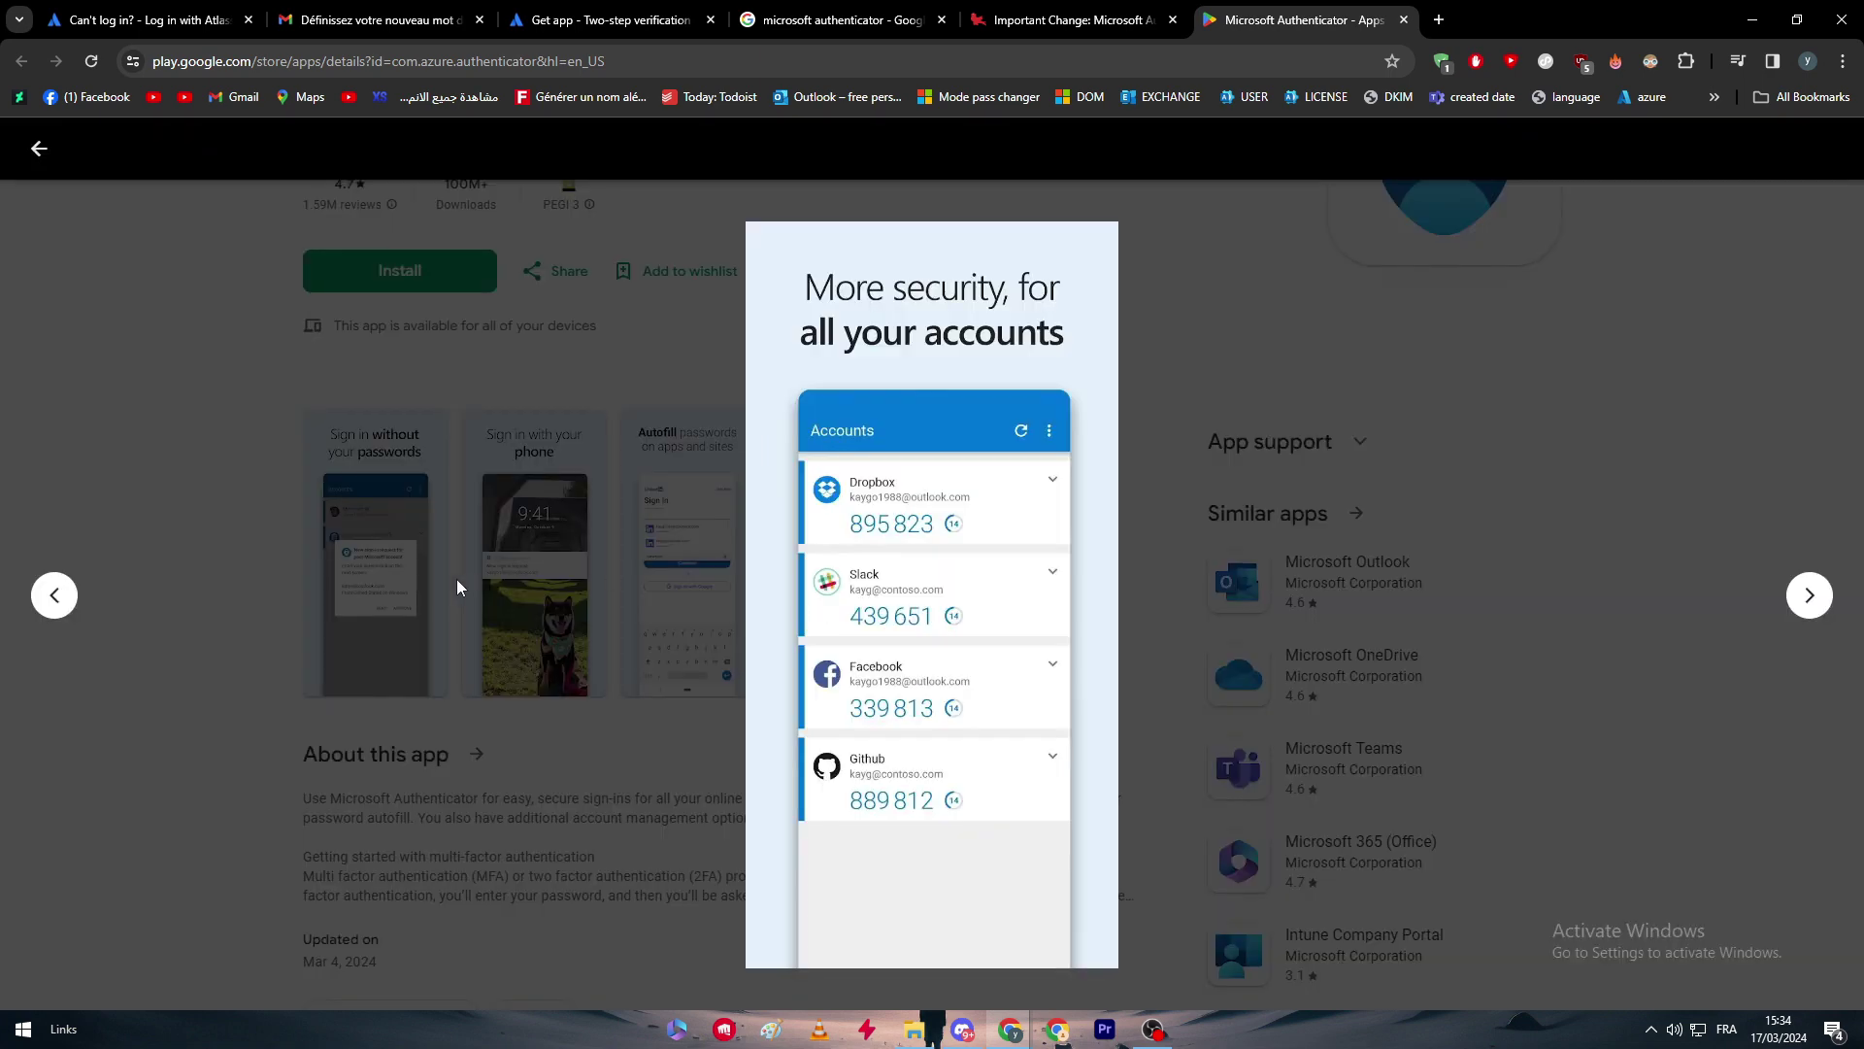
{"action": "left_click", "coordinate": [472, 676]}
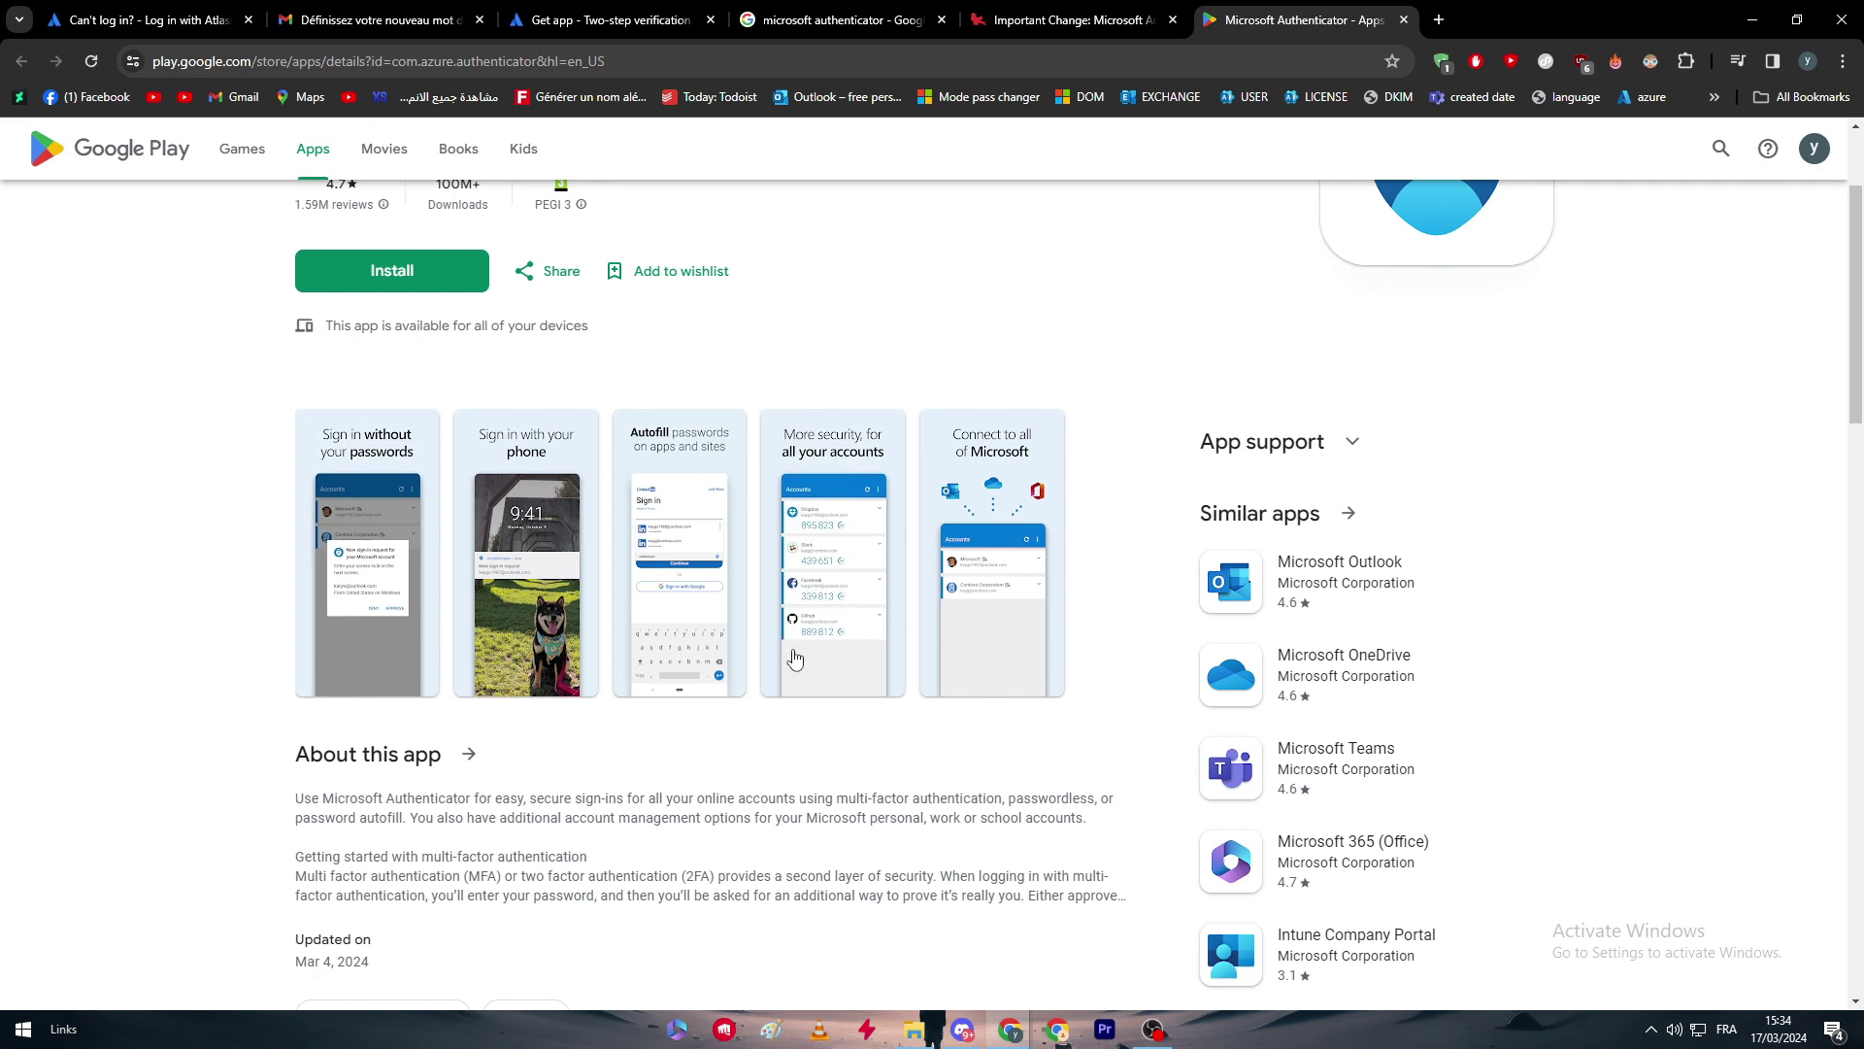
{"action": "left_click", "coordinate": [831, 668]}
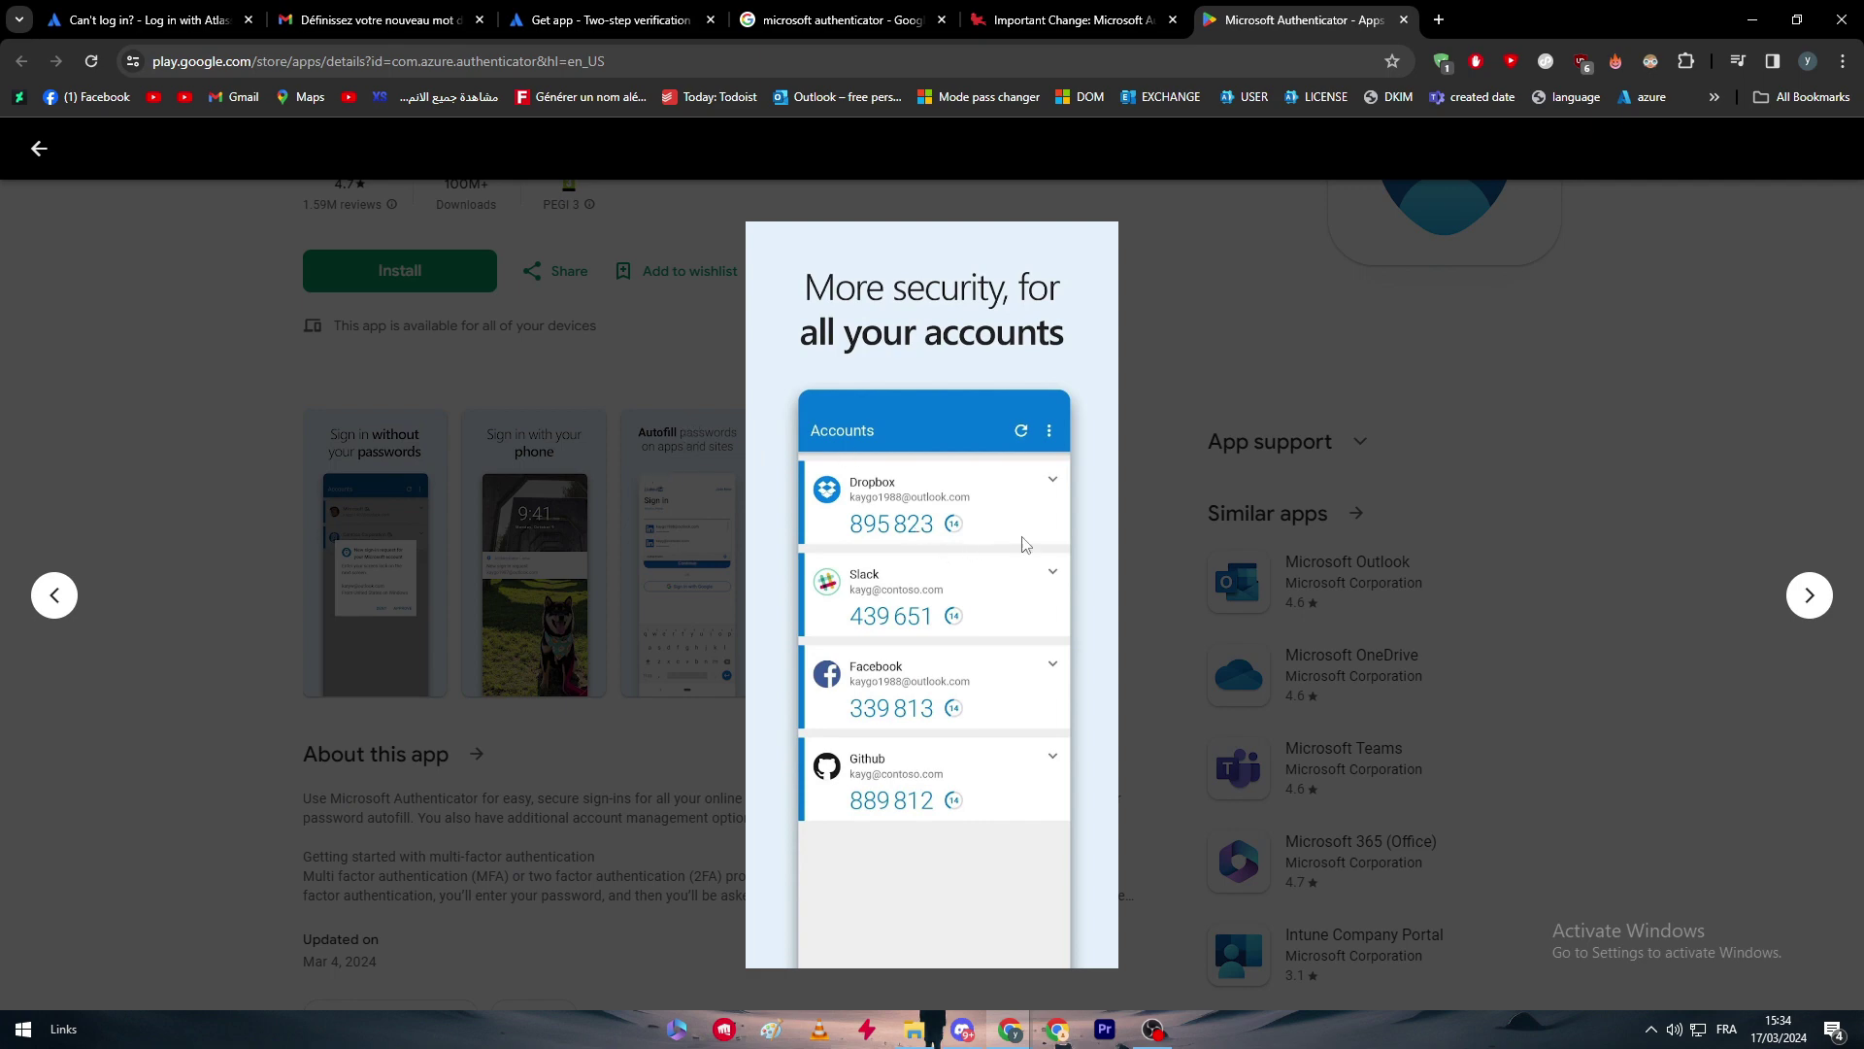
{"action": "left_click", "coordinate": [1343, 434]}
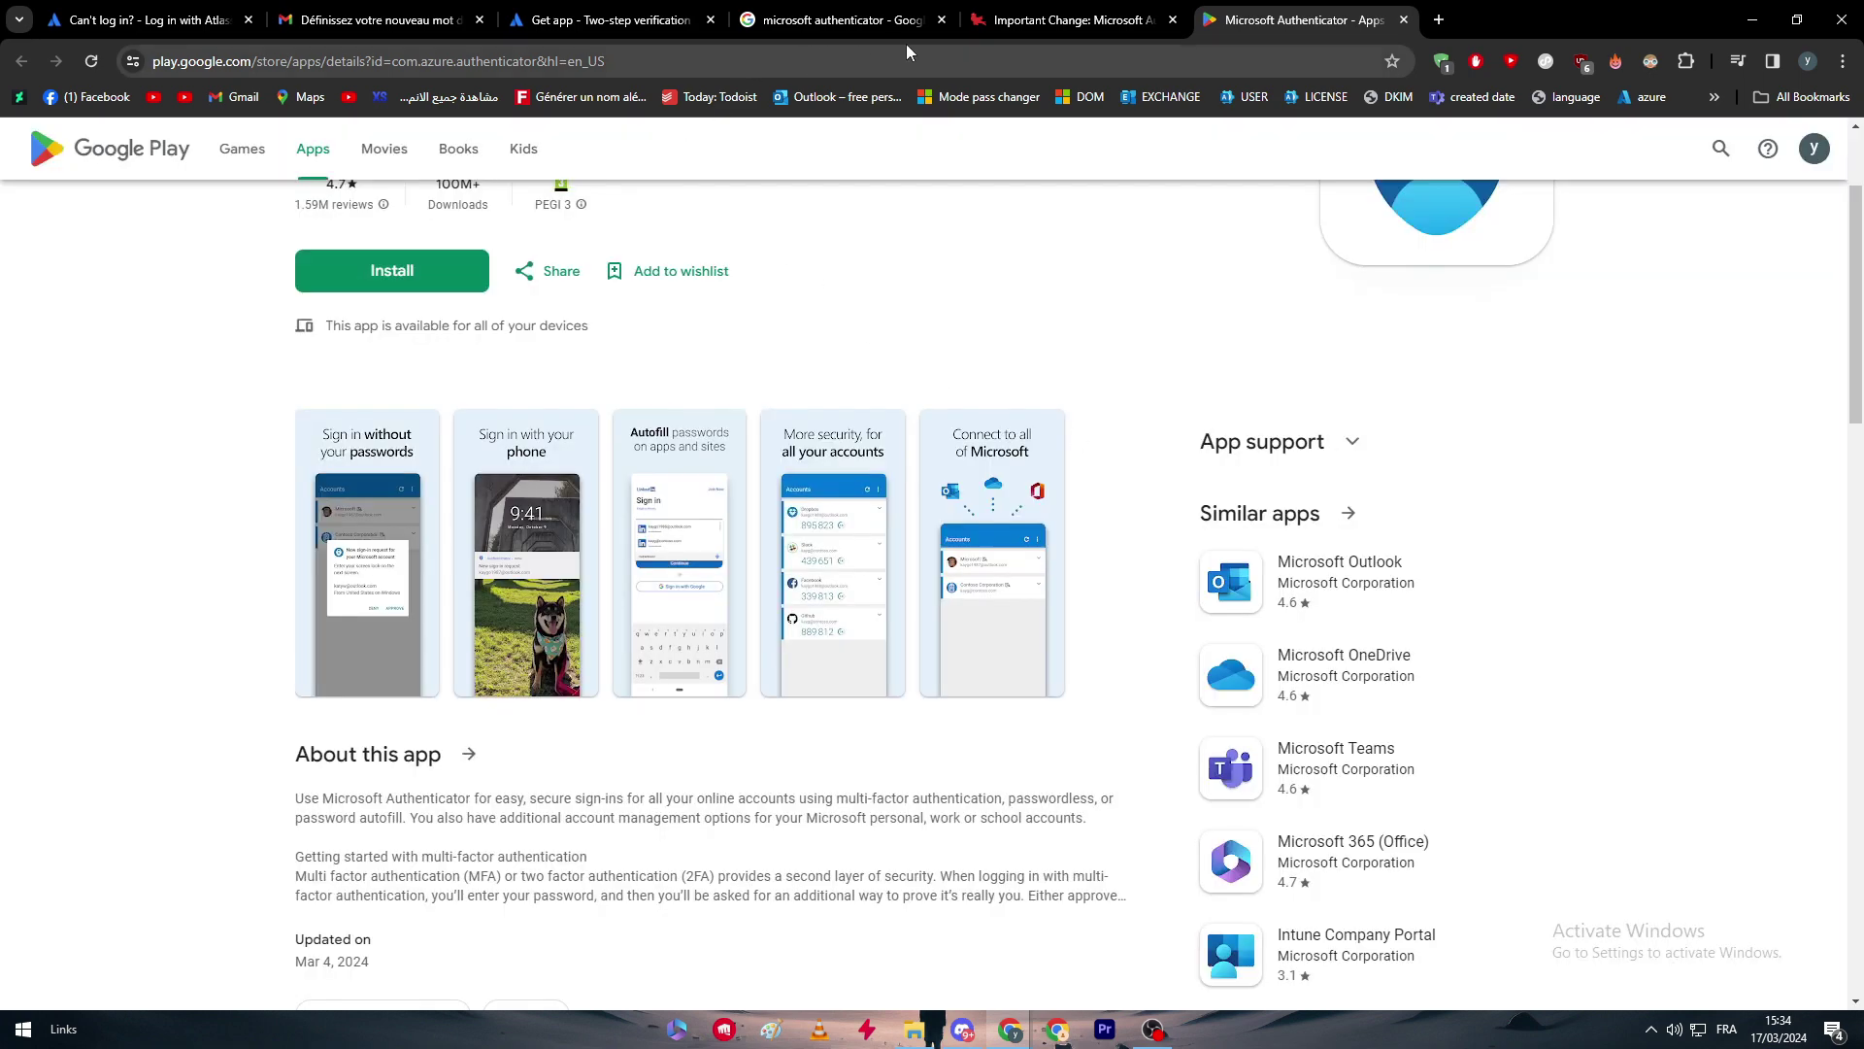
Go back to the Atlassian two-step verification setup tab.
{"action": "left_click", "coordinate": [622, 22]}
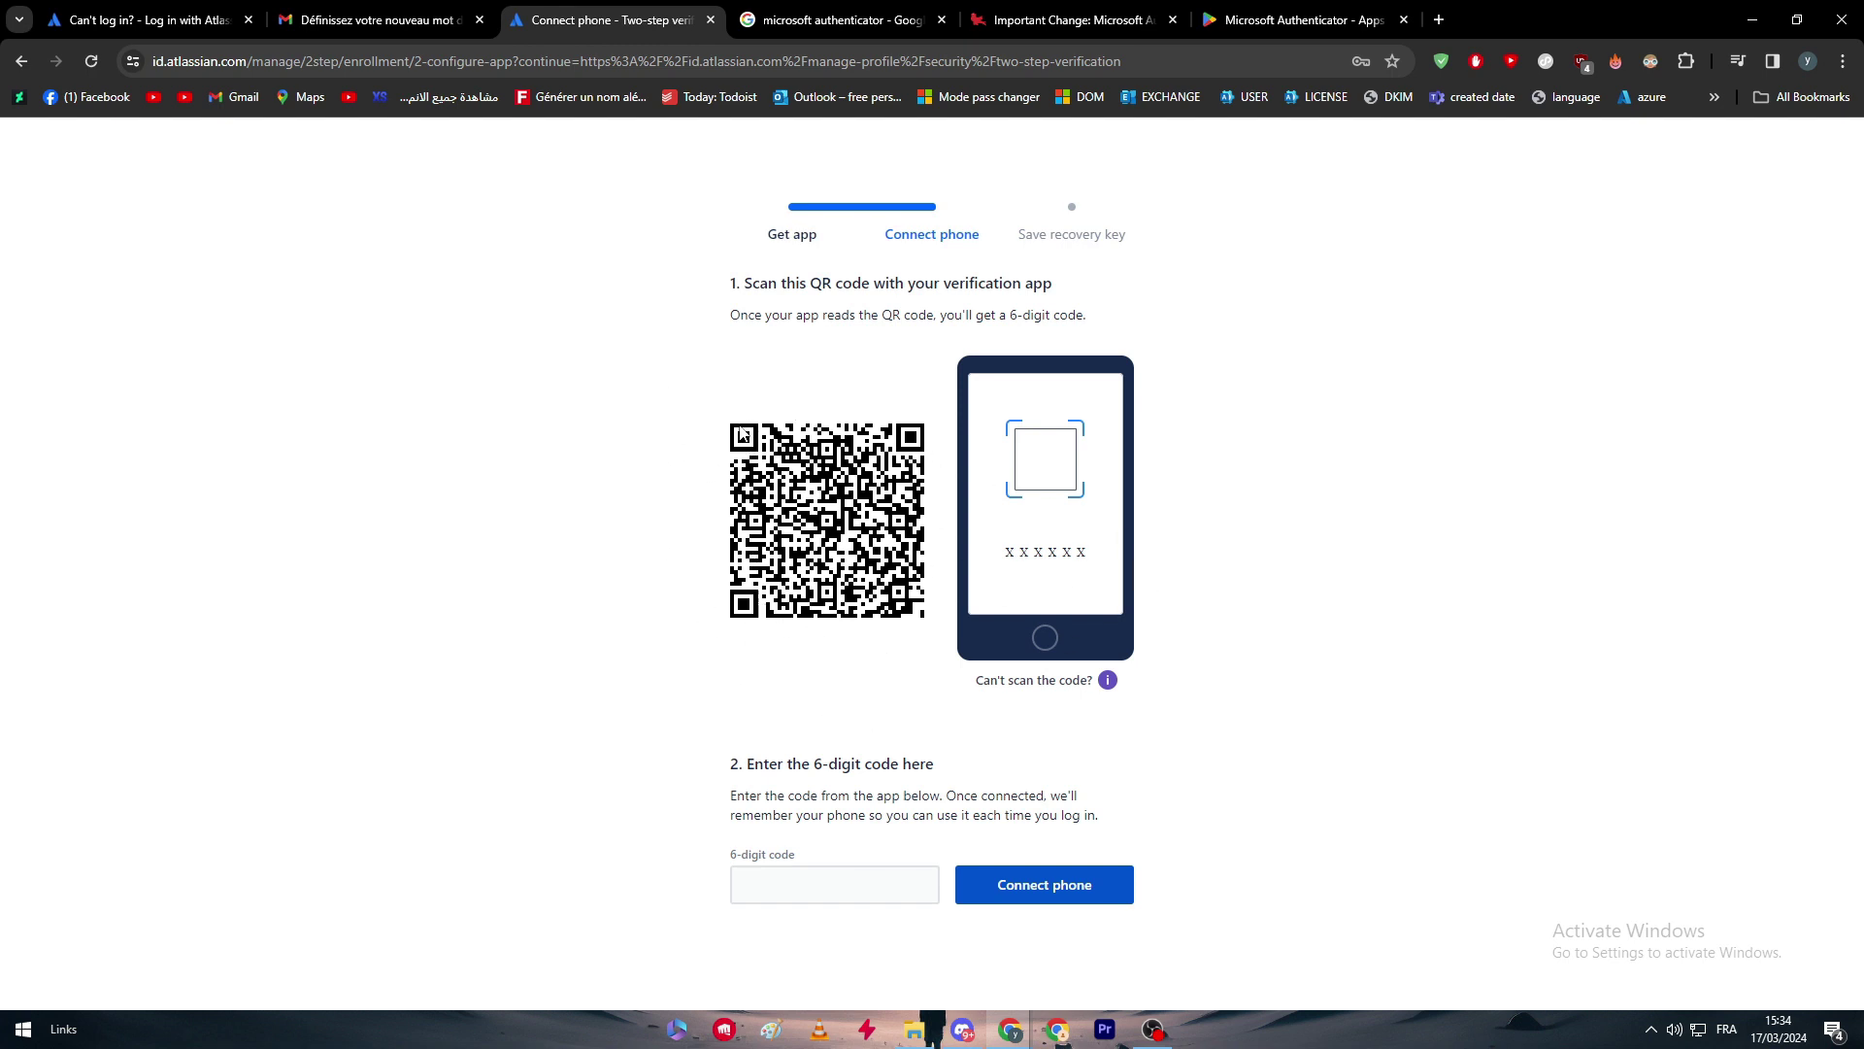
On the Play Store listing, enlarge and close the 'Connect to all of Microsoft' screenshot.
{"action": "left_click", "coordinate": [1227, 10]}
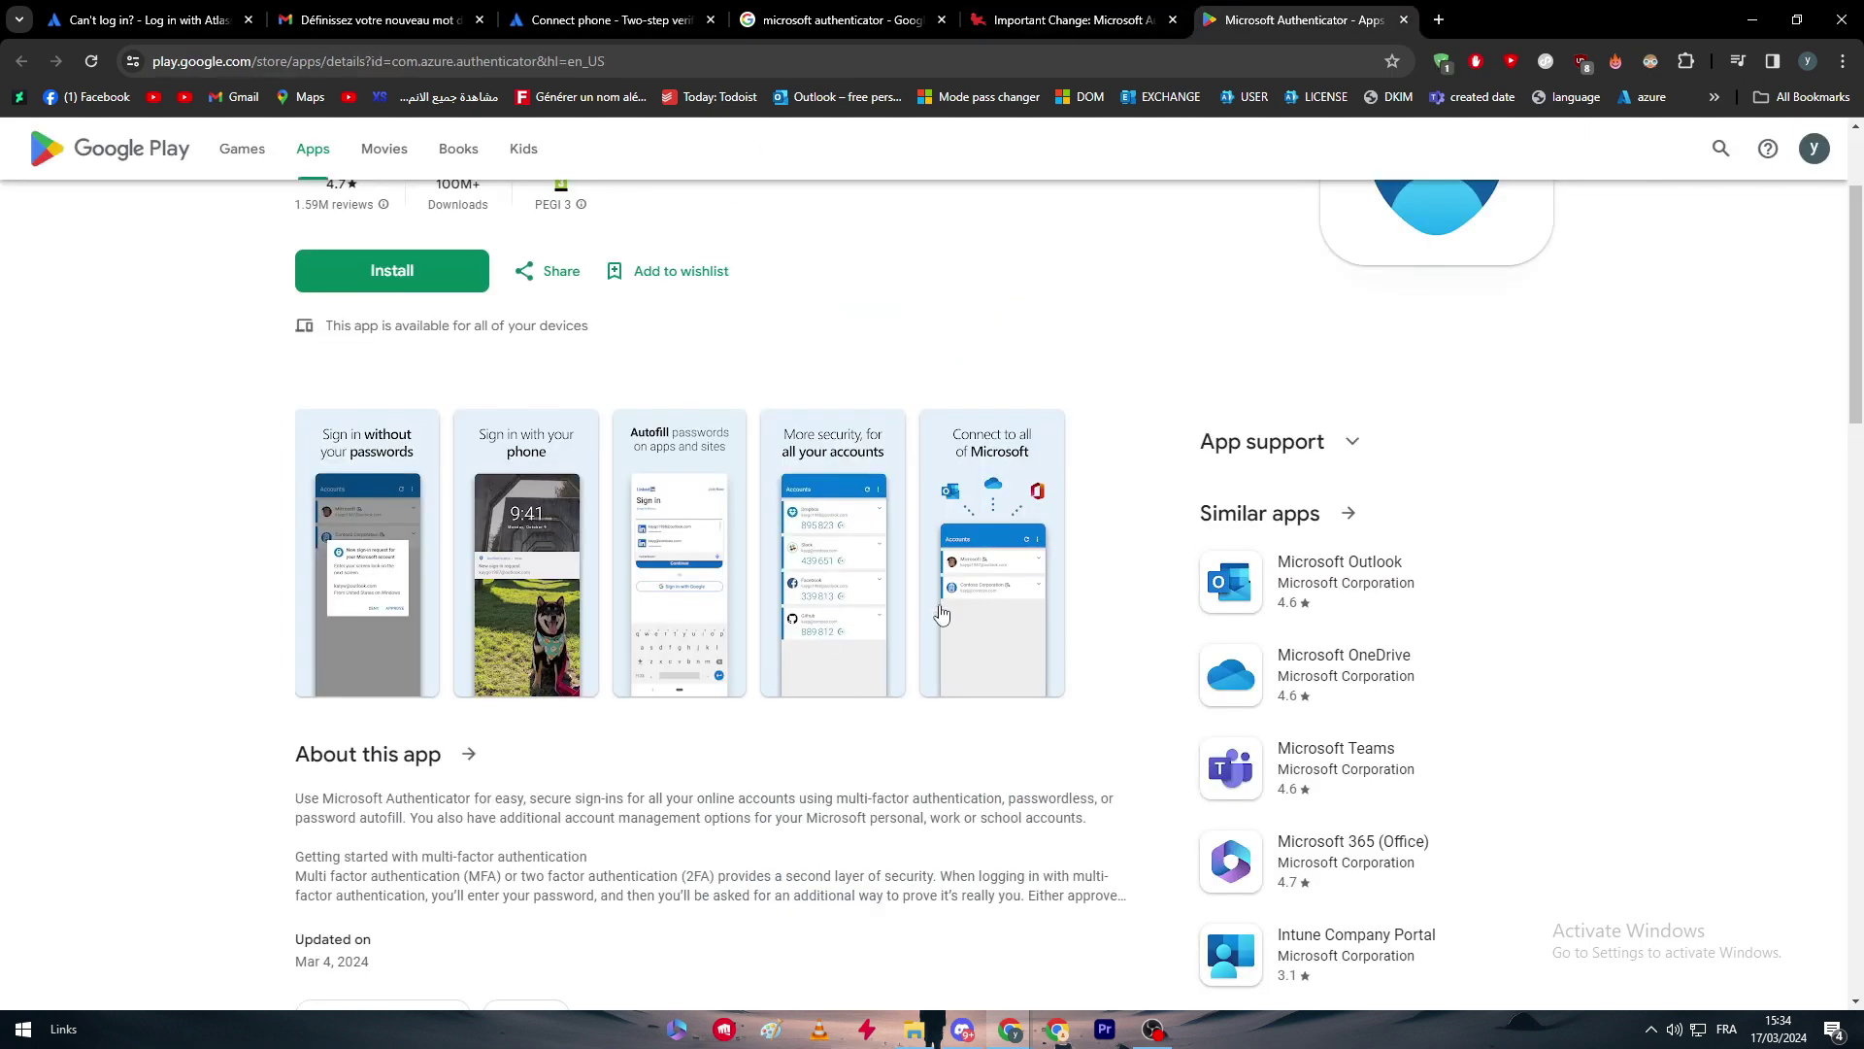
{"action": "scroll", "coordinate": [1213, 515], "scroll_direction": "up", "scroll_amount": 2}
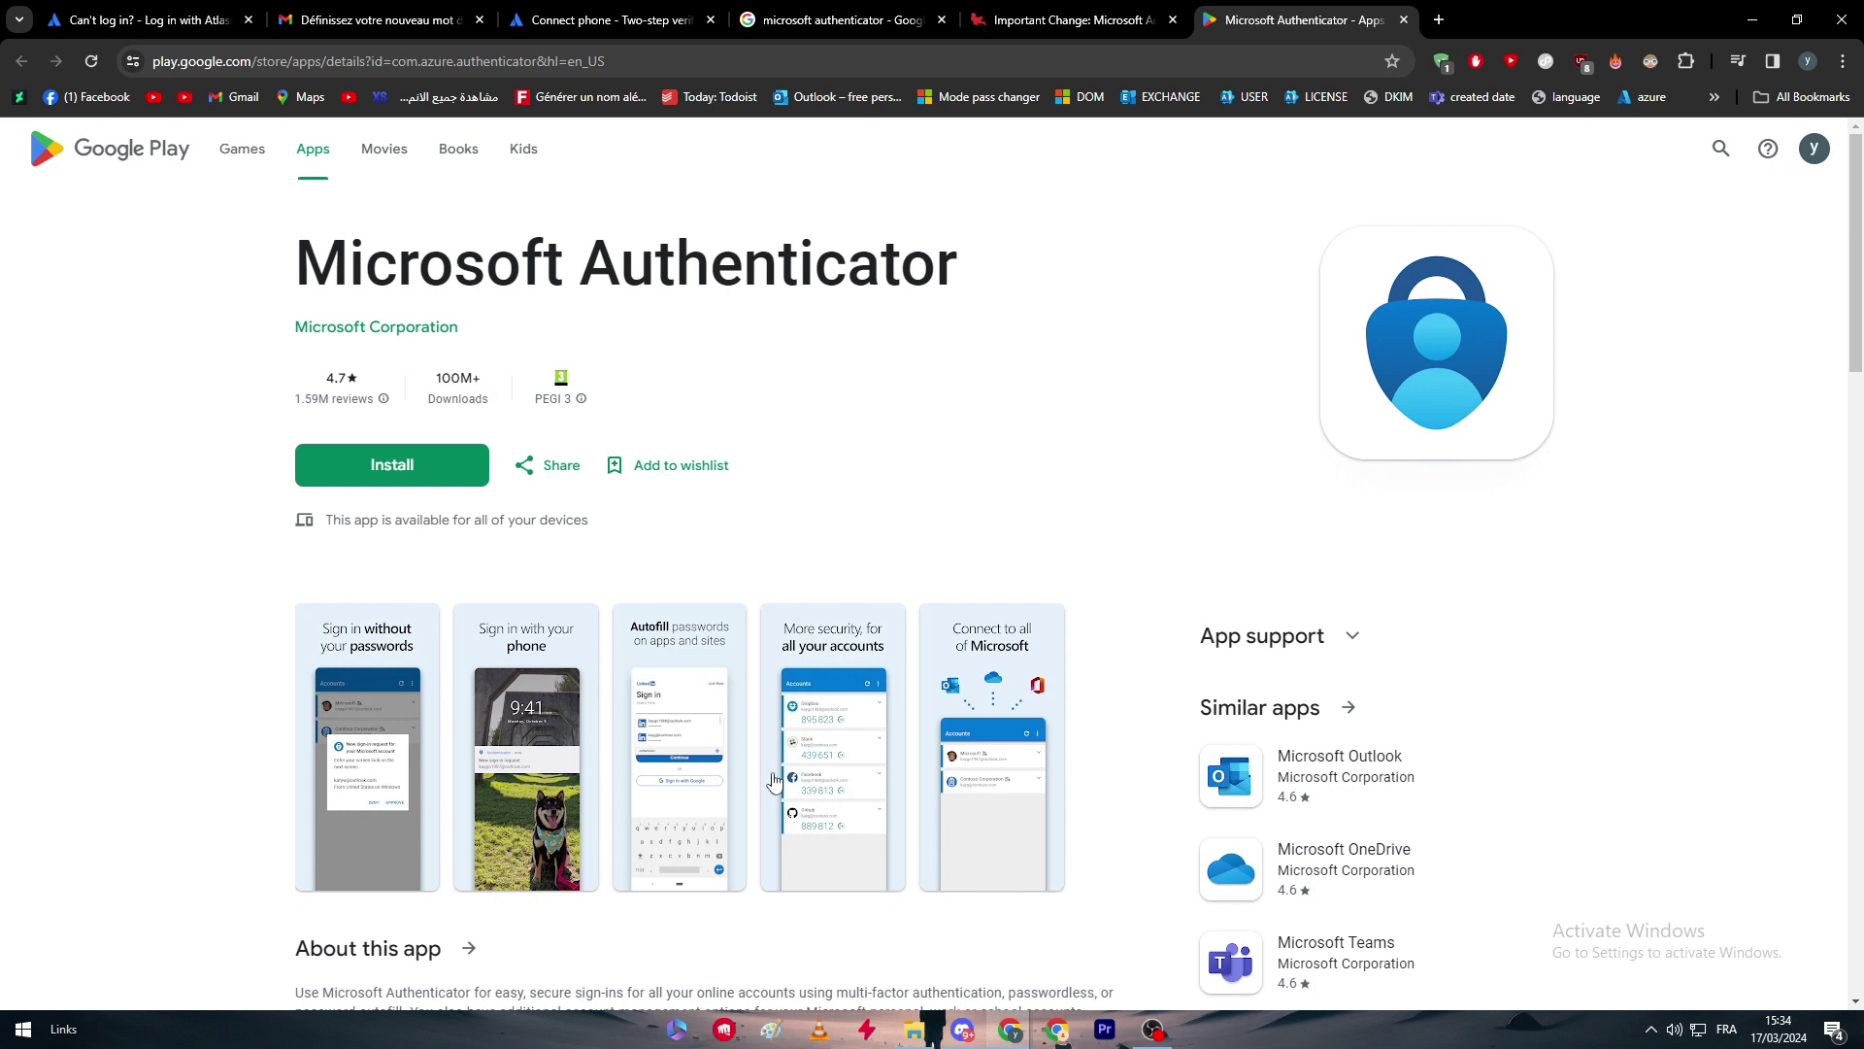
{"action": "left_click", "coordinate": [1000, 752]}
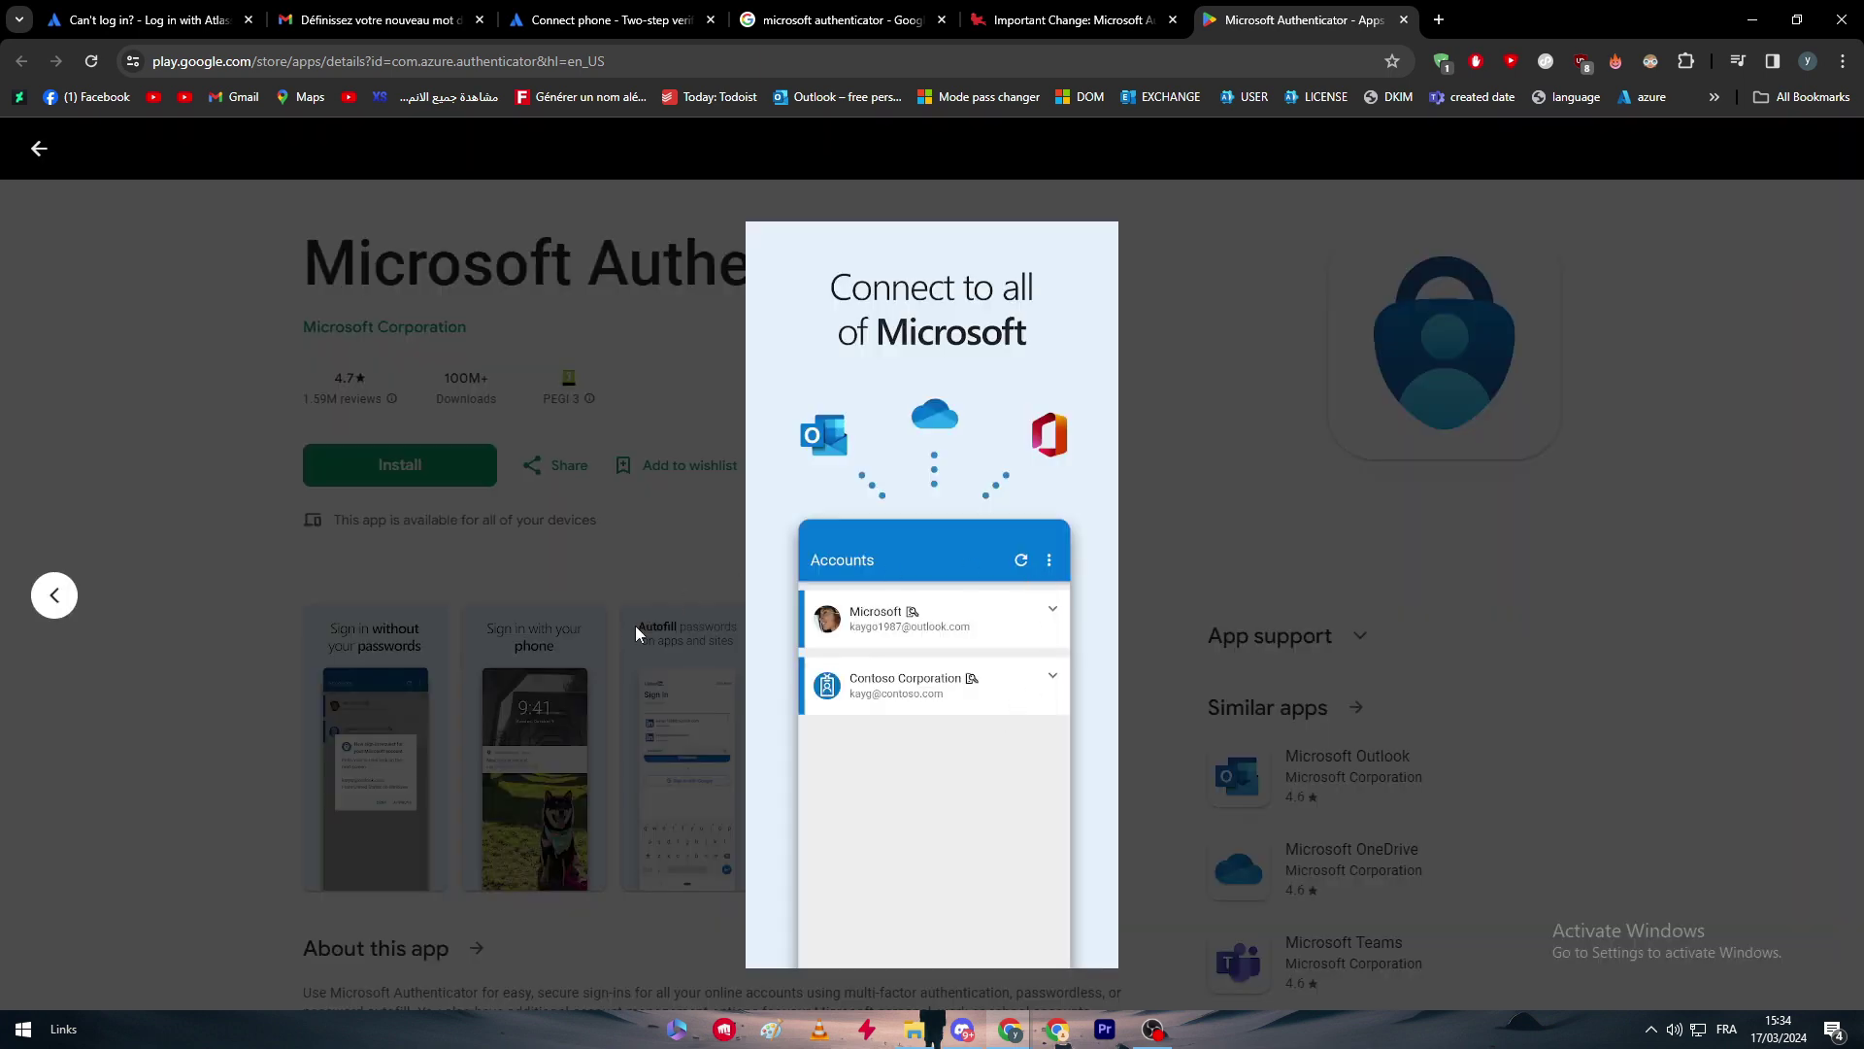
{"action": "left_click", "coordinate": [635, 626]}
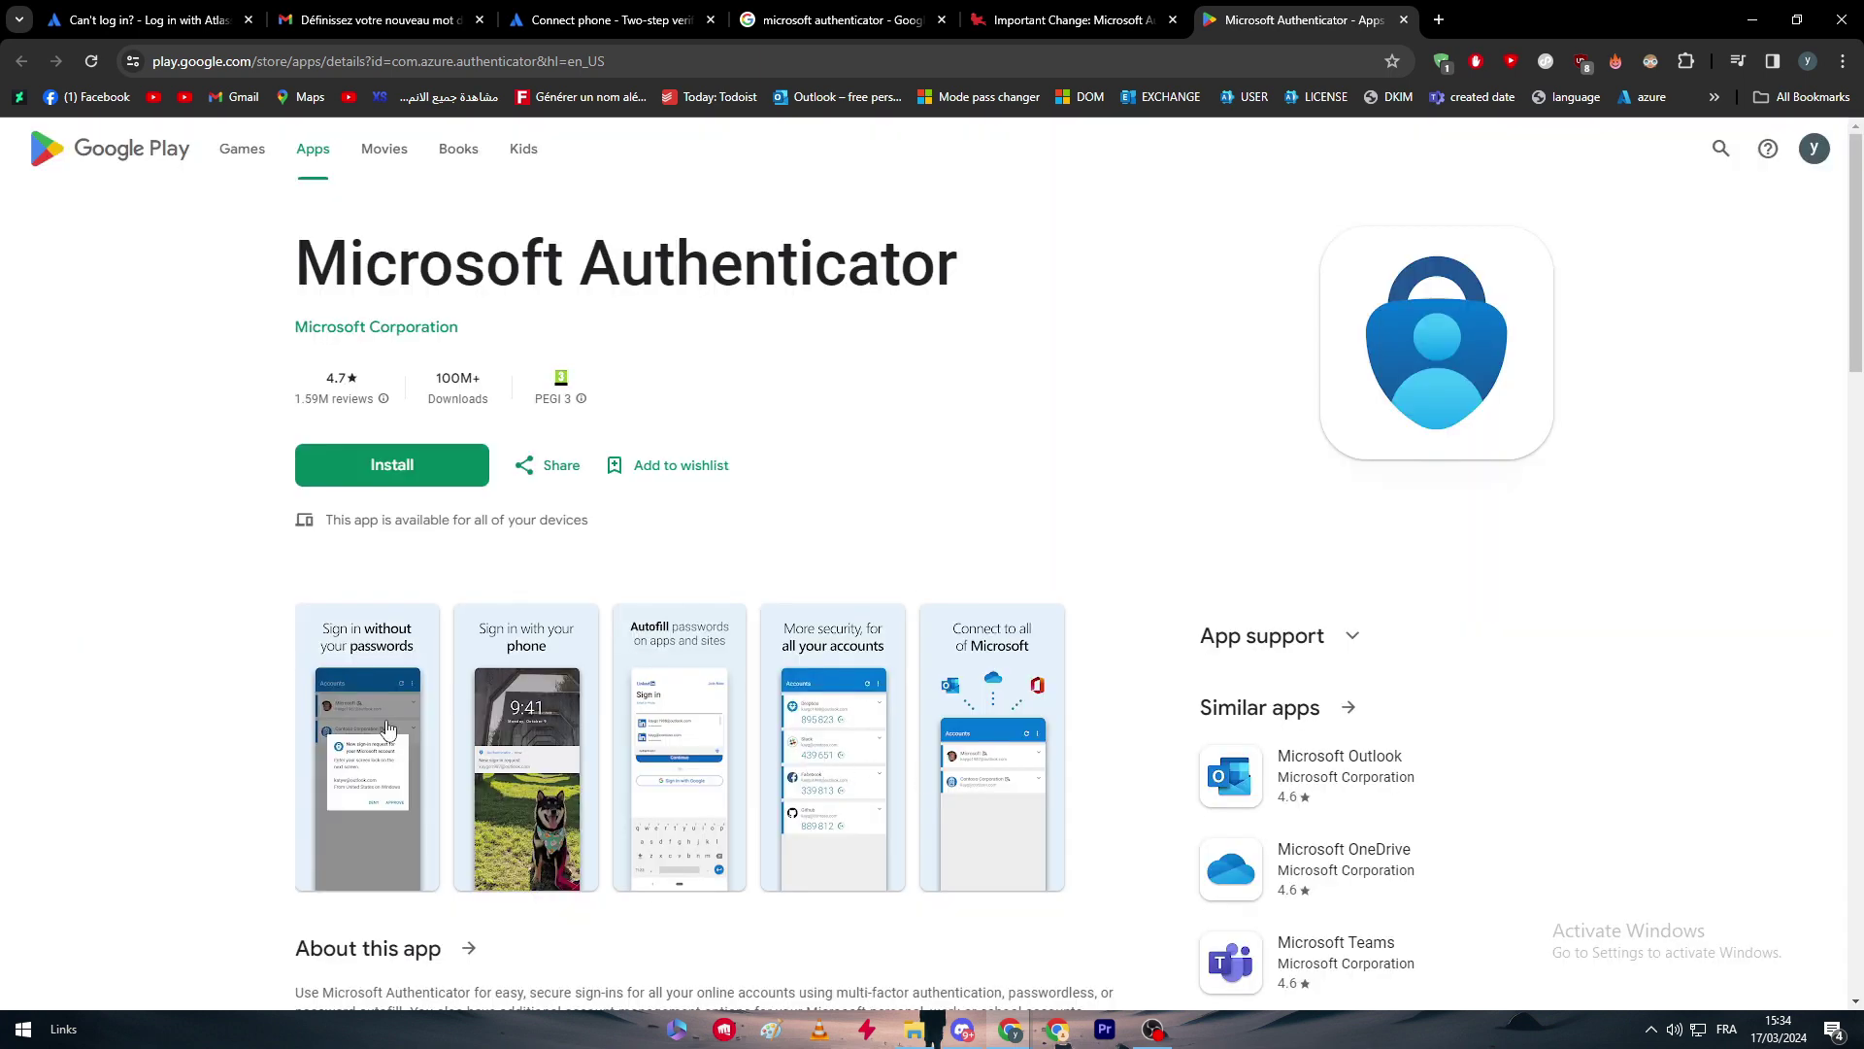
View the Microsoft article's app screenshots, then return to Atlassian's Connect phone step.
{"action": "left_click", "coordinate": [835, 20]}
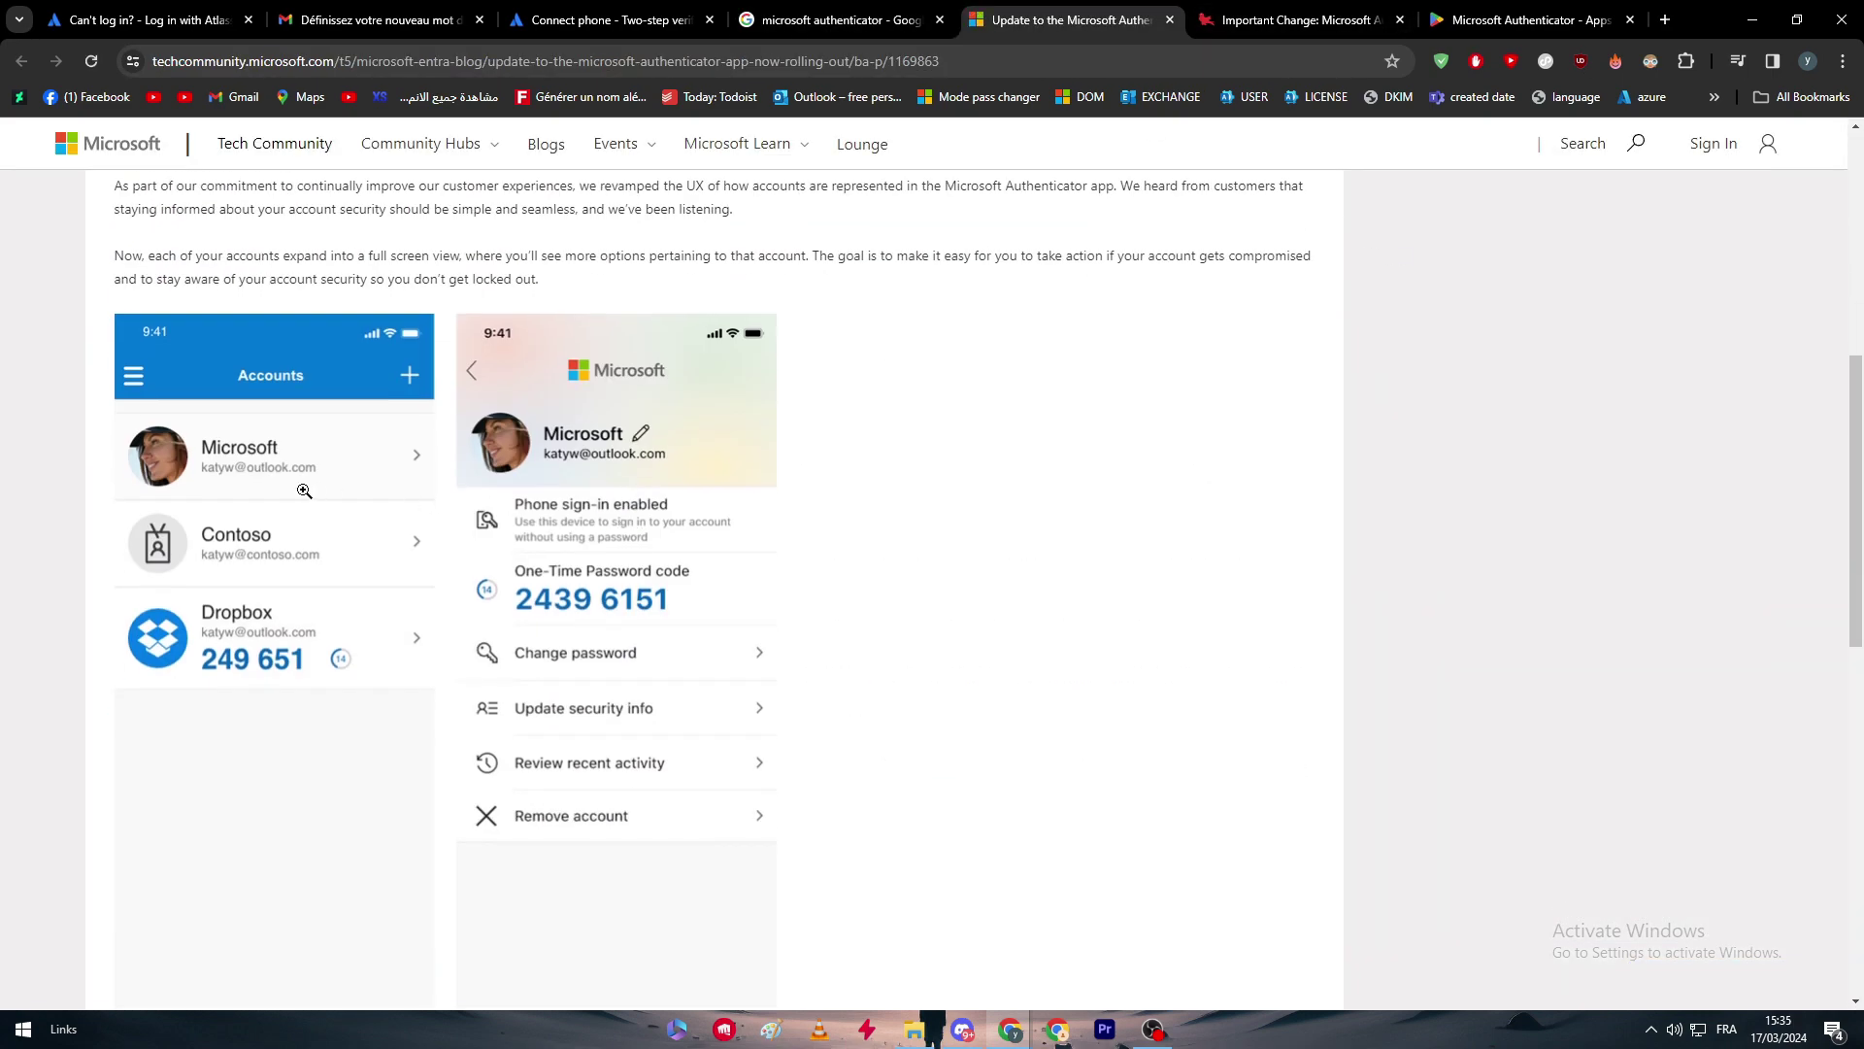
{"action": "left_click", "coordinate": [268, 495]}
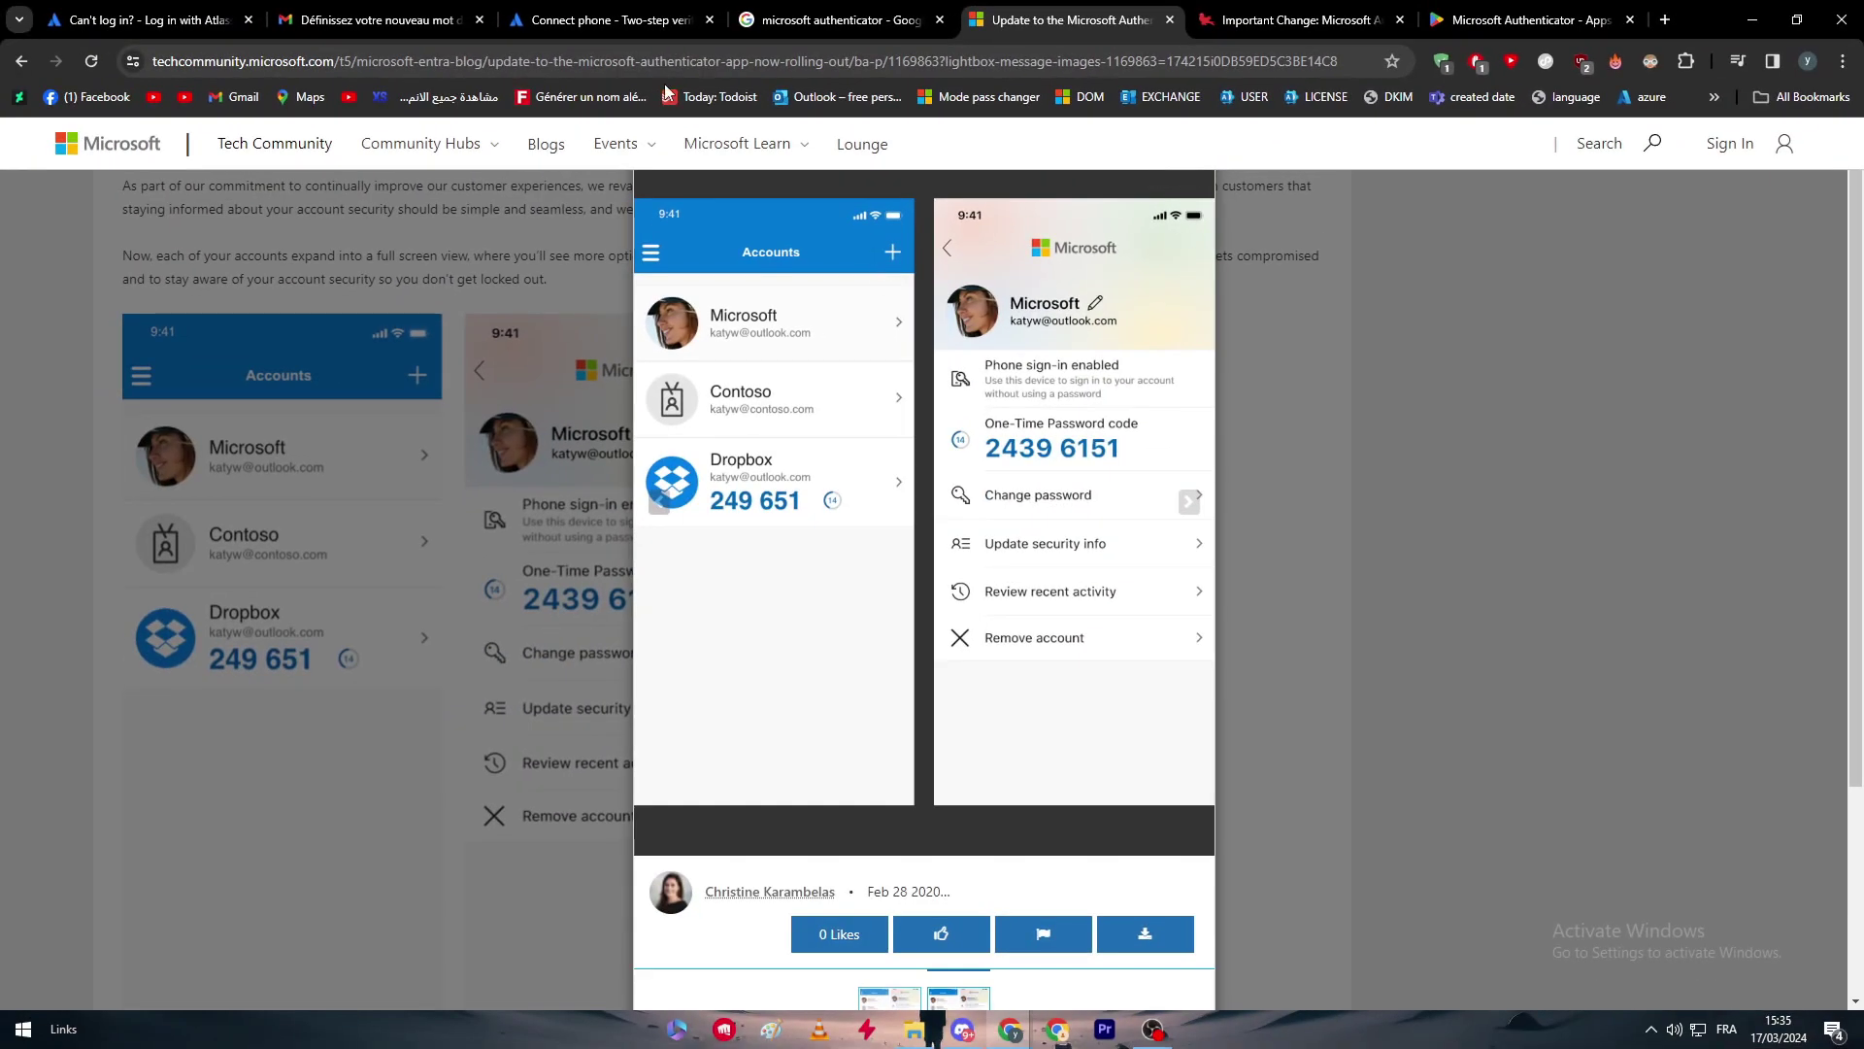
{"action": "left_click", "coordinate": [534, 24]}
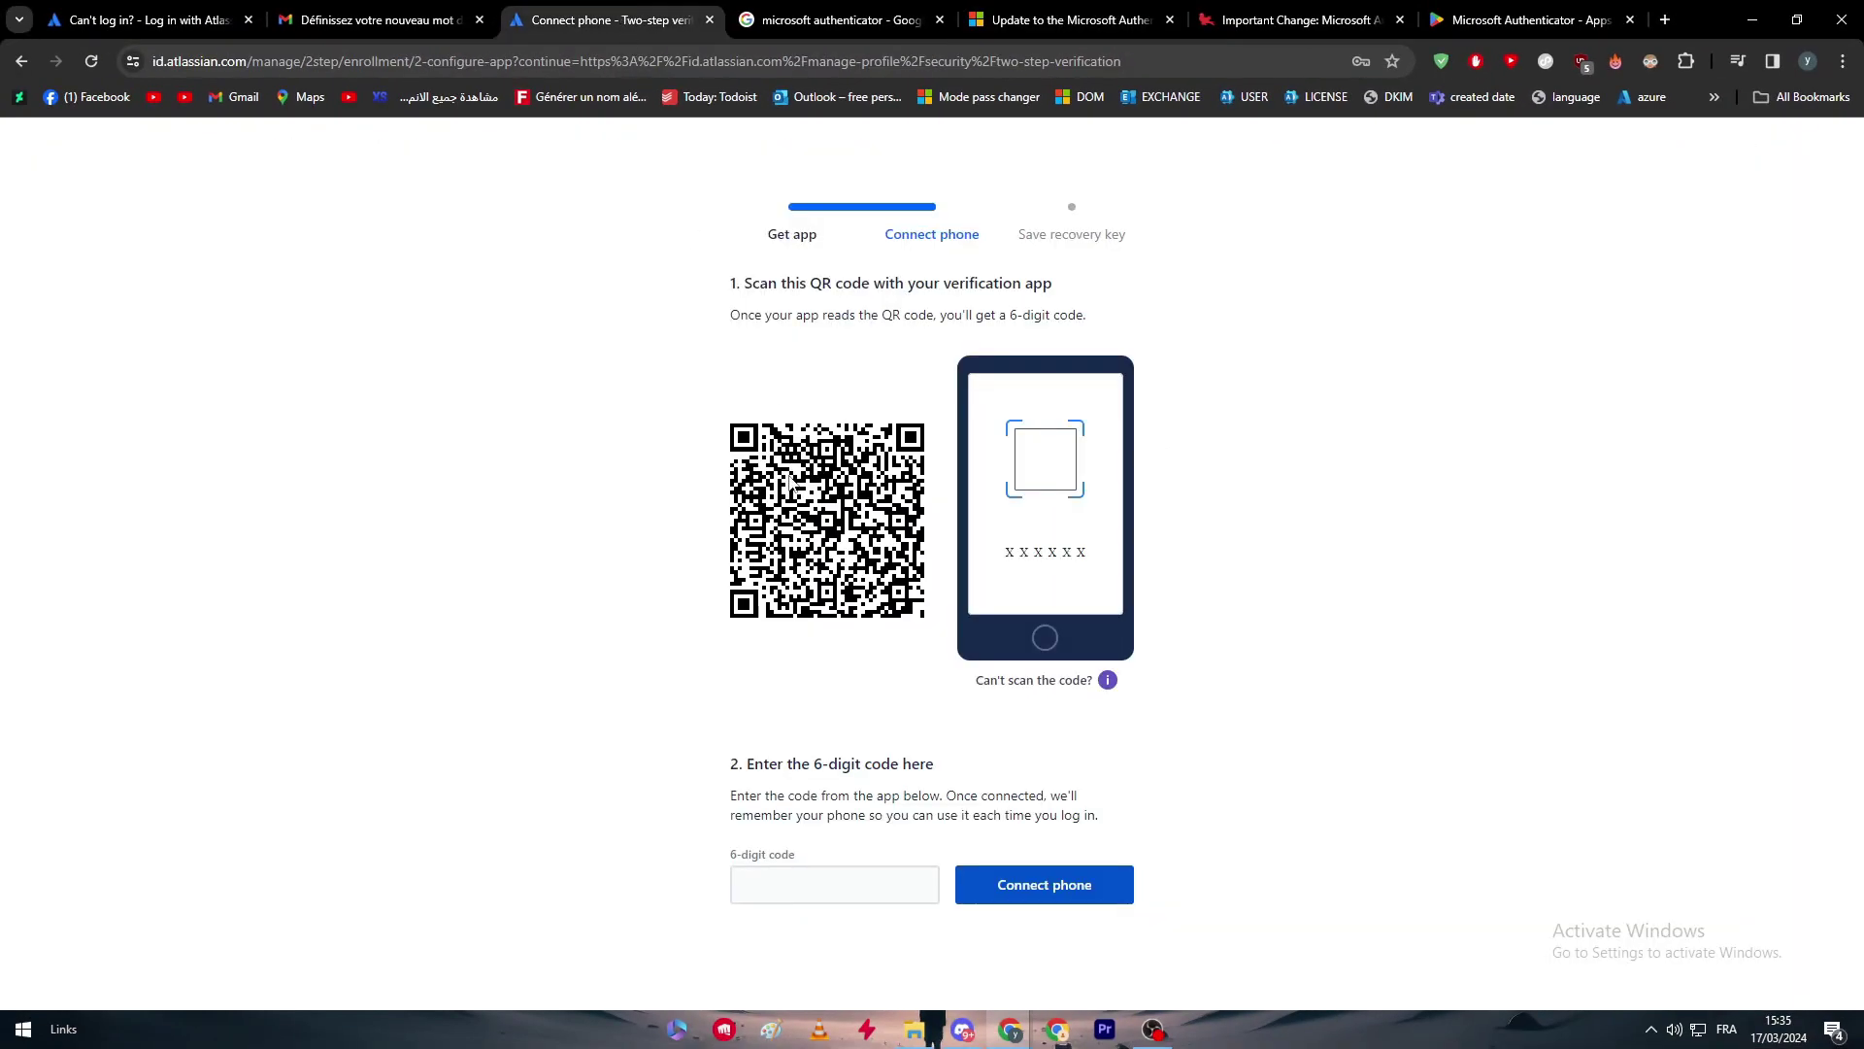